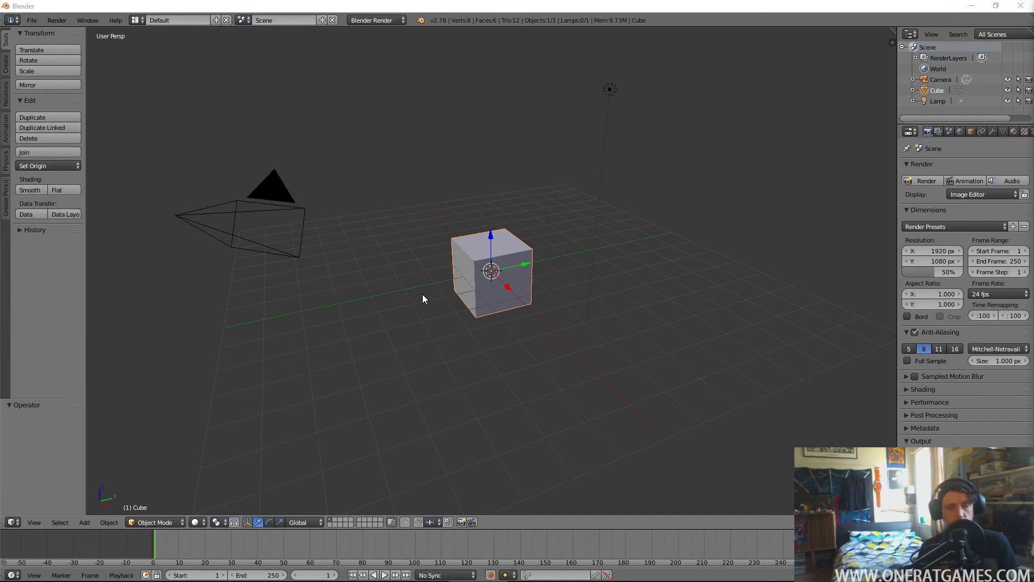
# Put the default cube into Edit Mode
pyautogui.moveTo(425, 294); pyautogui.dragTo(679, 339, button='middle')
pyautogui.moveTo(372, 320); pyautogui.dragTo(334, 248, button='middle')
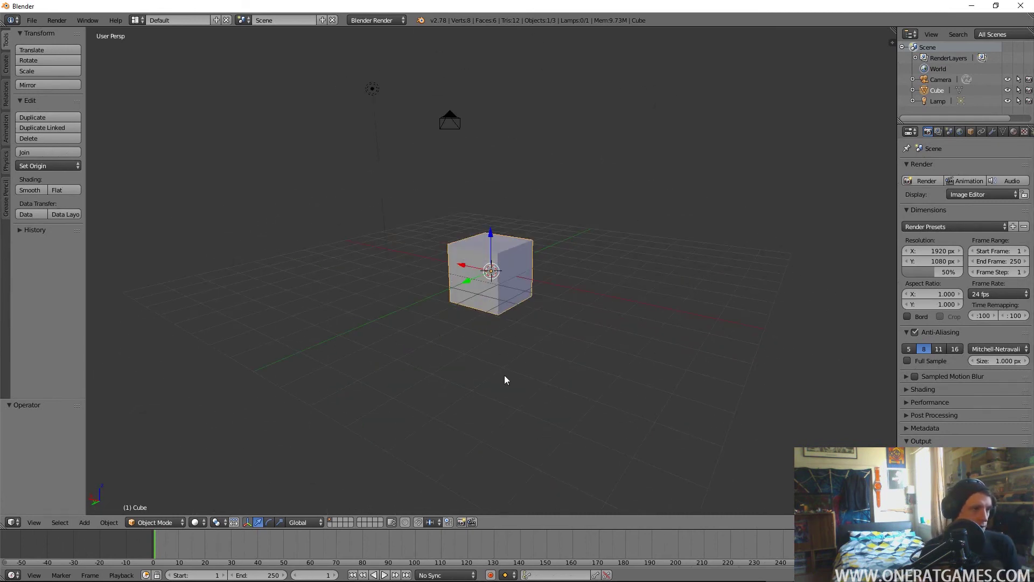
pyautogui.click(150, 522)
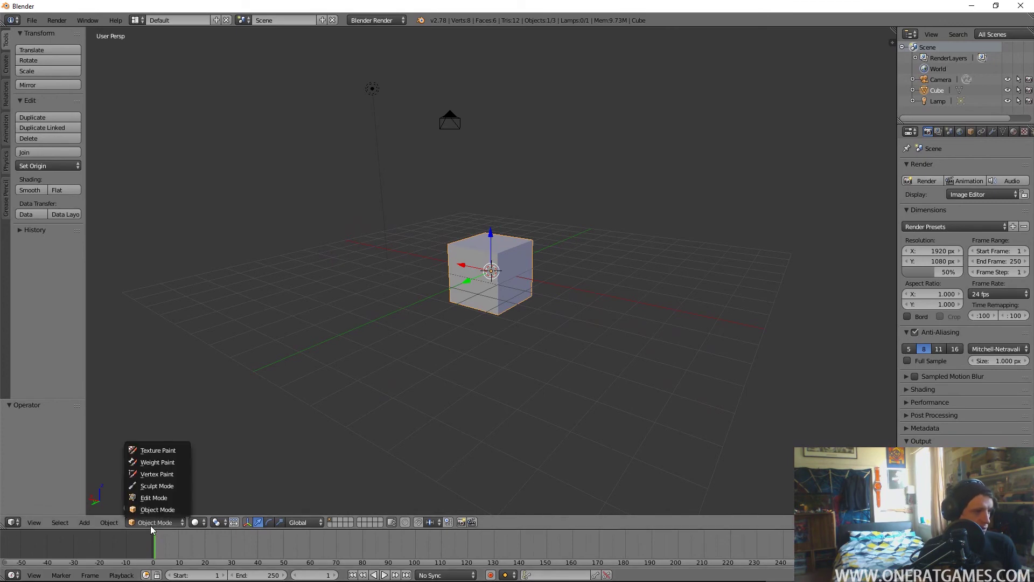
pyautogui.click(542, 392)
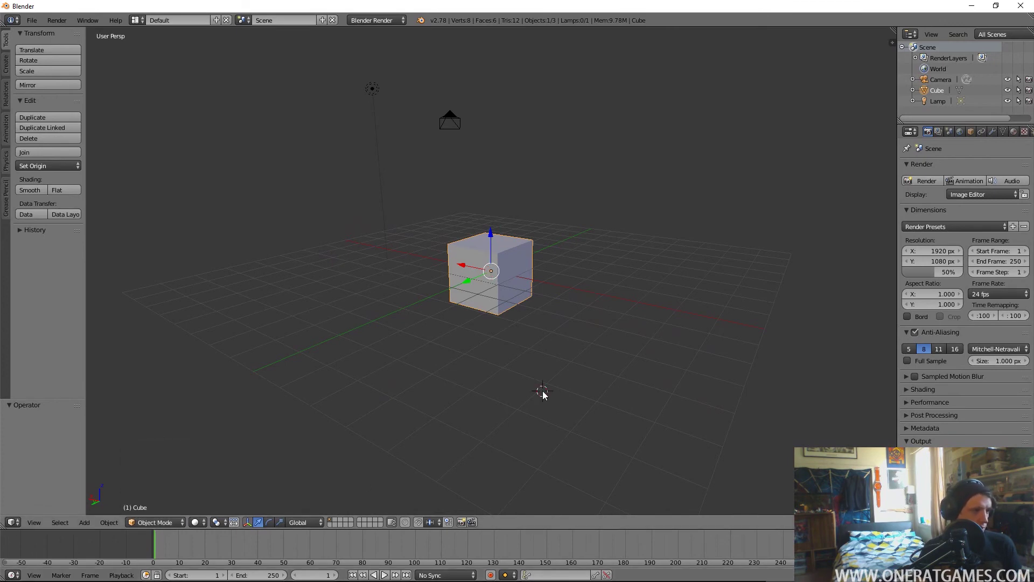
pyautogui.press('Tab')
pyautogui.moveTo(402, 313); pyautogui.dragTo(399, 401, button='middle')
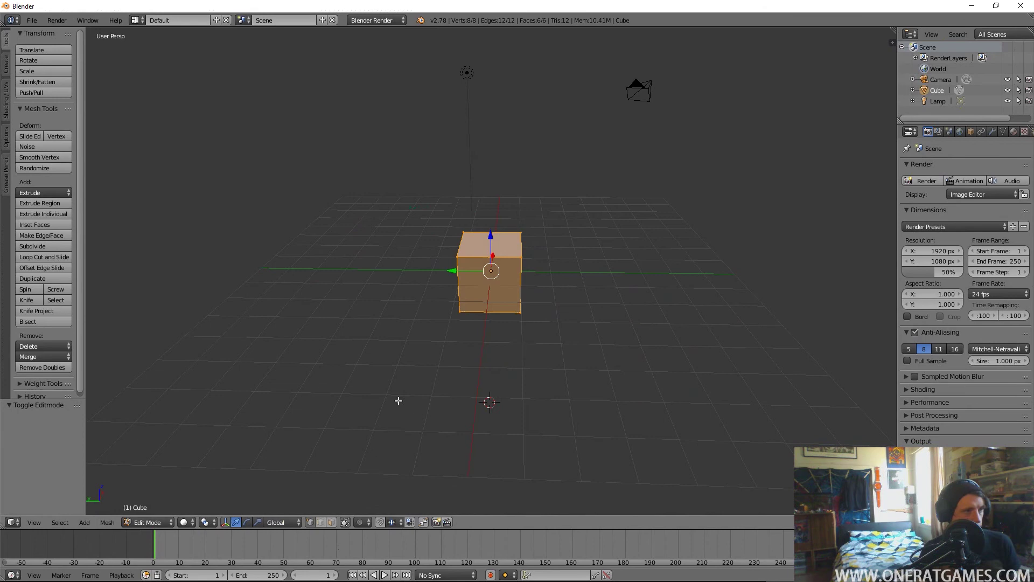
pyautogui.press('Tab')
pyautogui.press('Tab')
pyautogui.press('Tab')
pyautogui.press('Tab')
pyautogui.press('Tab')
pyautogui.press('Tab')
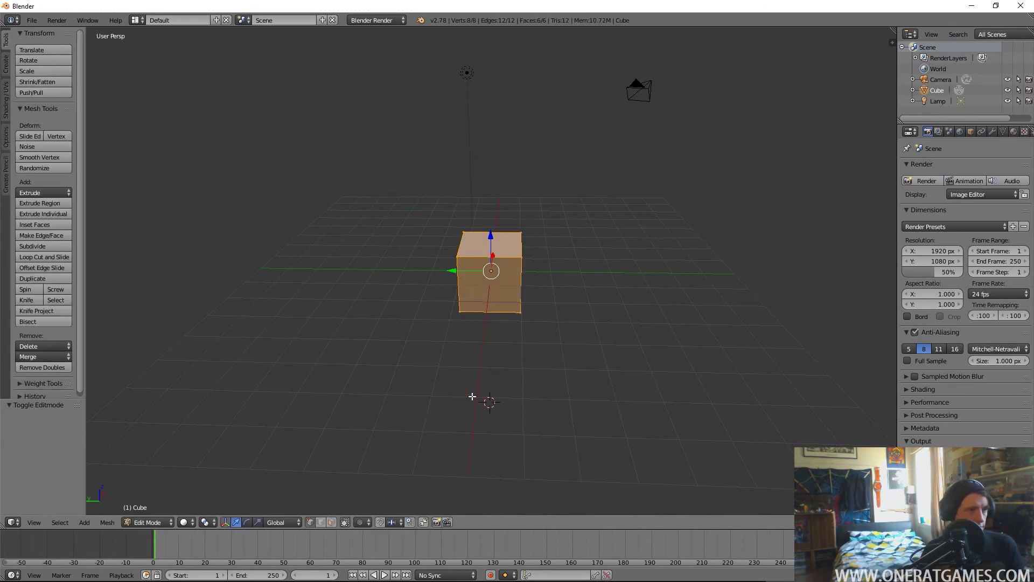
pyautogui.press('Tab')
pyautogui.press('Tab')
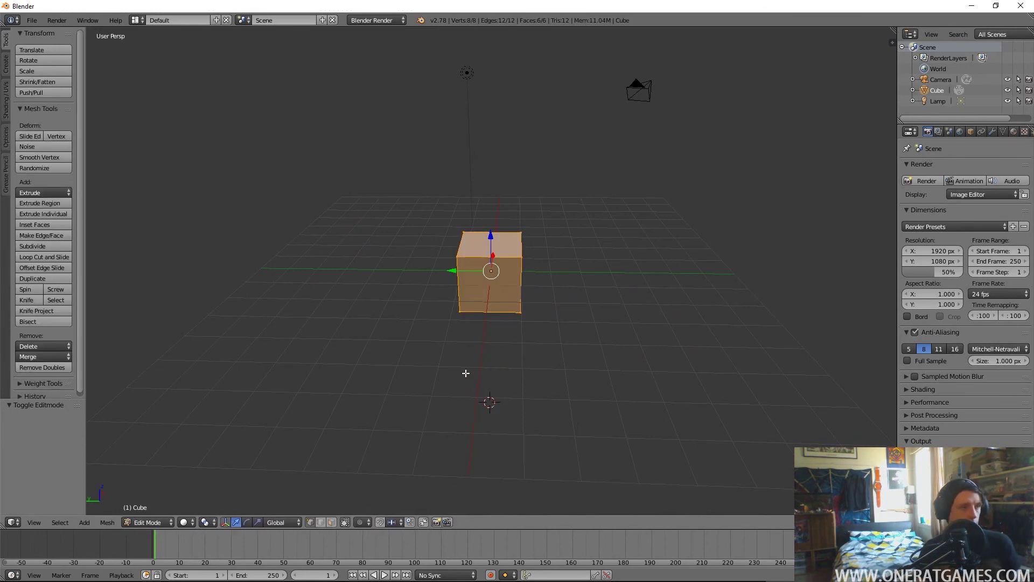
# Try raising one top corner vertex of the cube about 2.7 units along Z, and undo the move
pyautogui.moveTo(464, 372); pyautogui.dragTo(664, 398, button='middle')
pyautogui.scroll(3, 664, 397)
pyautogui.rightClick(412, 236)
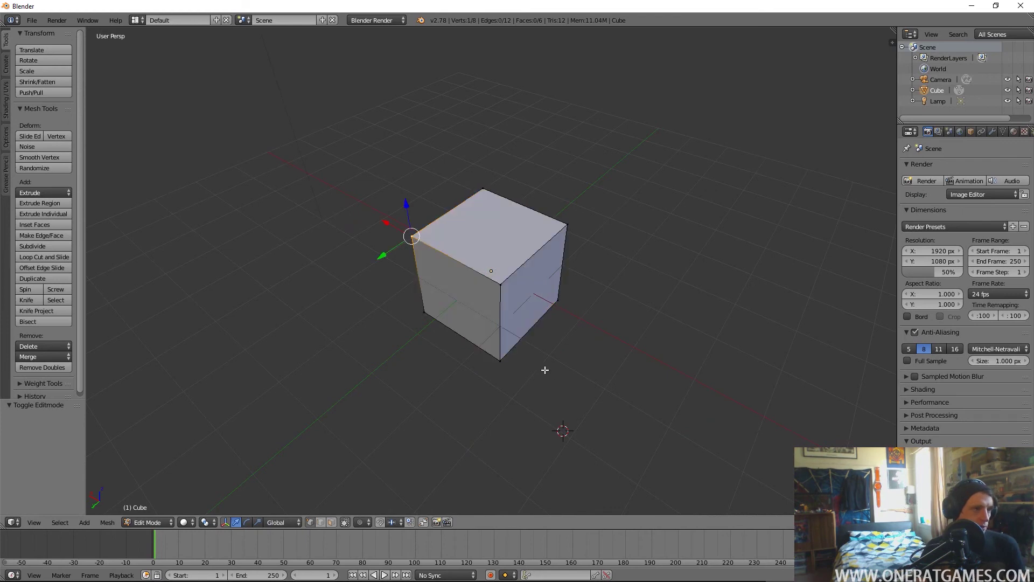
pyautogui.moveTo(544, 370); pyautogui.dragTo(486, 328, button='middle')
pyautogui.moveTo(422, 172); pyautogui.dragTo(381, 28)
pyautogui.click(382, 516)
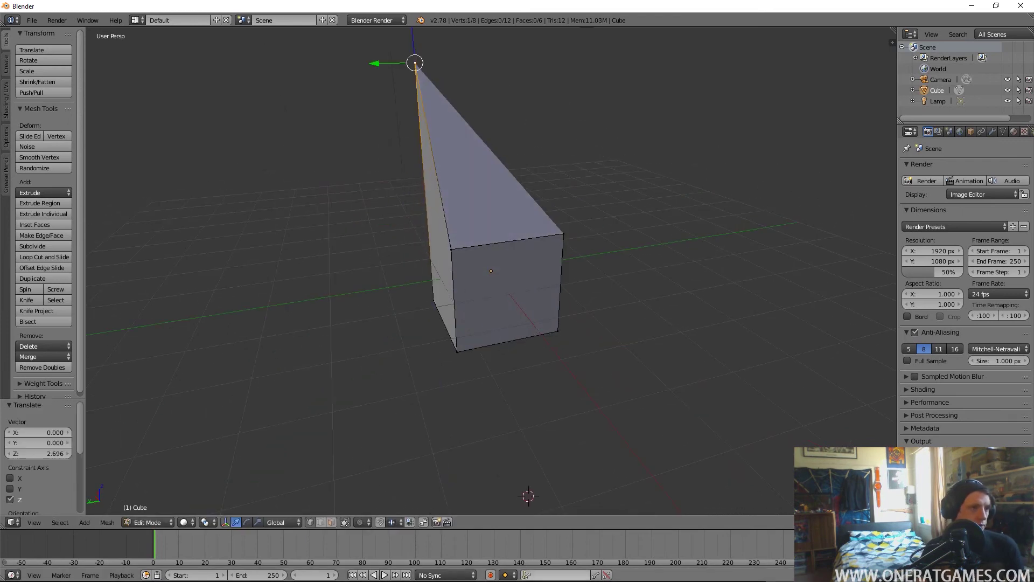
pyautogui.hotkey('ctrl', 'z')
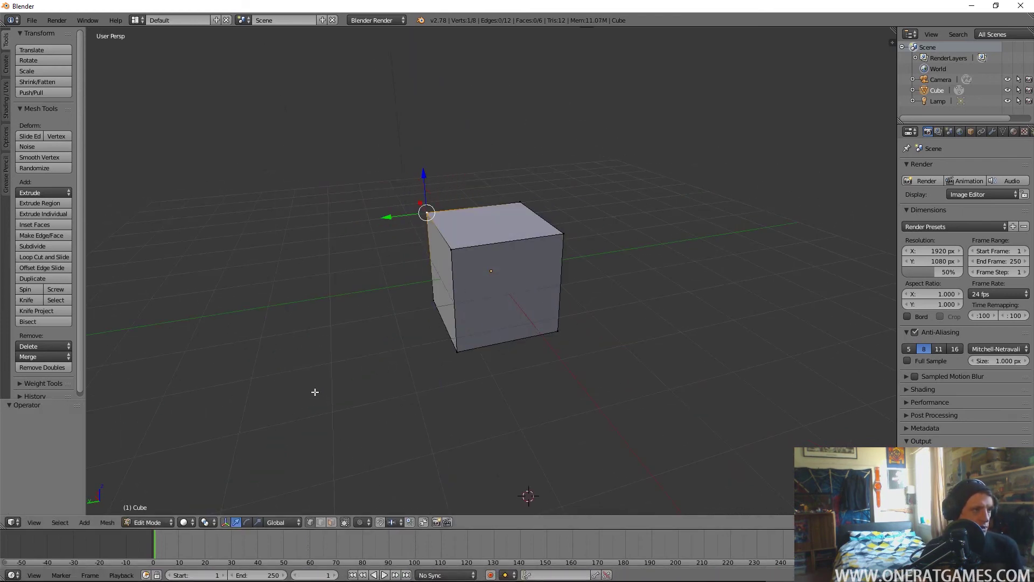
# Add the other three top vertices to the selection, try moving all four along Z, and undo the move
pyautogui.moveTo(336, 321); pyautogui.dragTo(358, 330, button='middle')
pyautogui.keyDown('shift'); pyautogui.rightClick(473, 264); pyautogui.keyUp('shift')
pyautogui.keyDown('shift'); pyautogui.rightClick(560, 235); pyautogui.keyUp('shift')
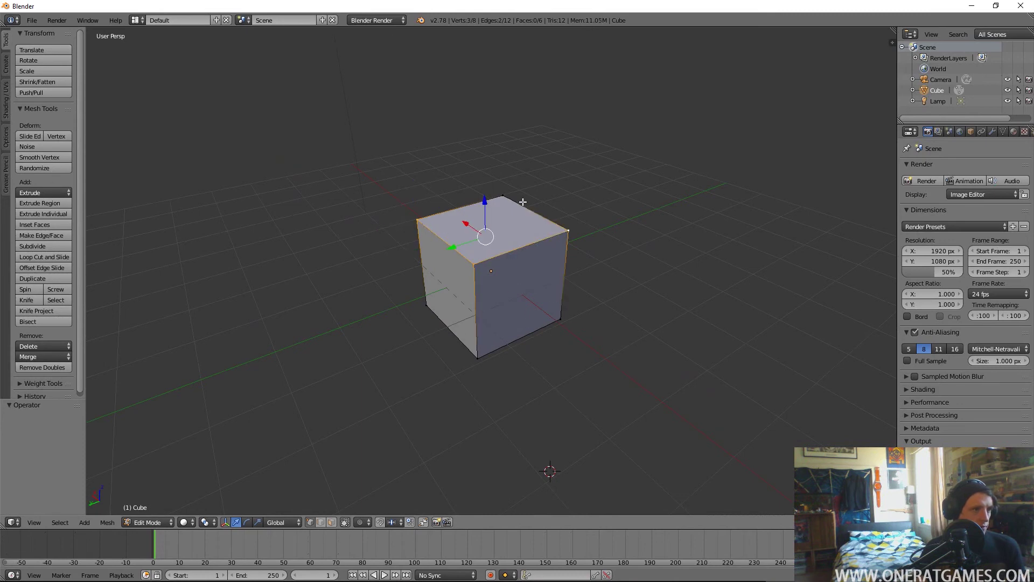
pyautogui.keyDown('shift'); pyautogui.rightClick(506, 196); pyautogui.keyUp('shift')
pyautogui.moveTo(488, 186); pyautogui.dragTo(338, 251)
pyautogui.hotkey('ctrl', 'z')
pyautogui.hotkey('ctrl', 'z')
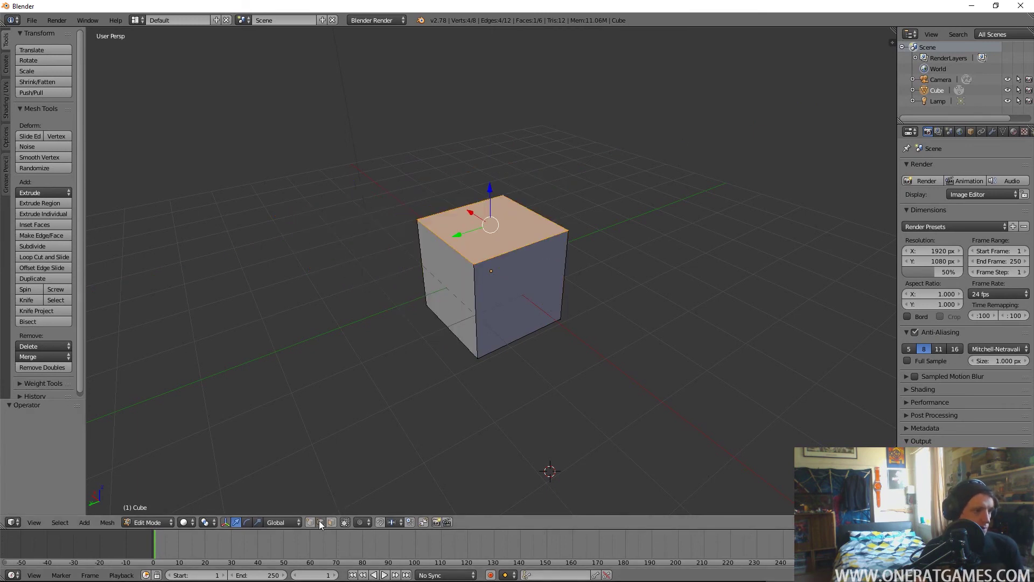
# Try lifting a single top edge of the cube along Z using edge selection, and undo the move
pyautogui.rightClick(452, 235)
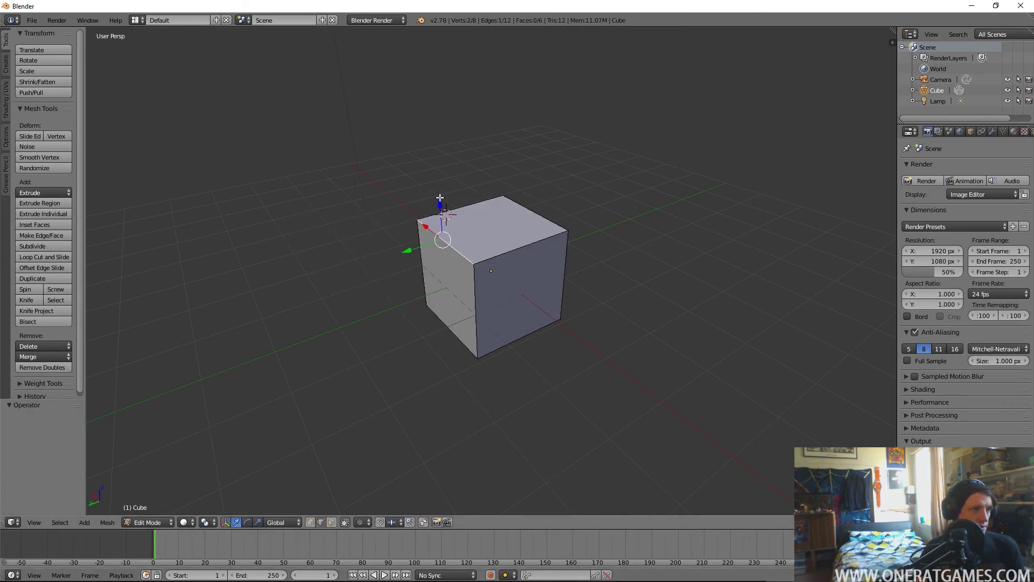
pyautogui.moveTo(440, 198); pyautogui.dragTo(445, 151)
pyautogui.hotkey('ctrl', 'z')
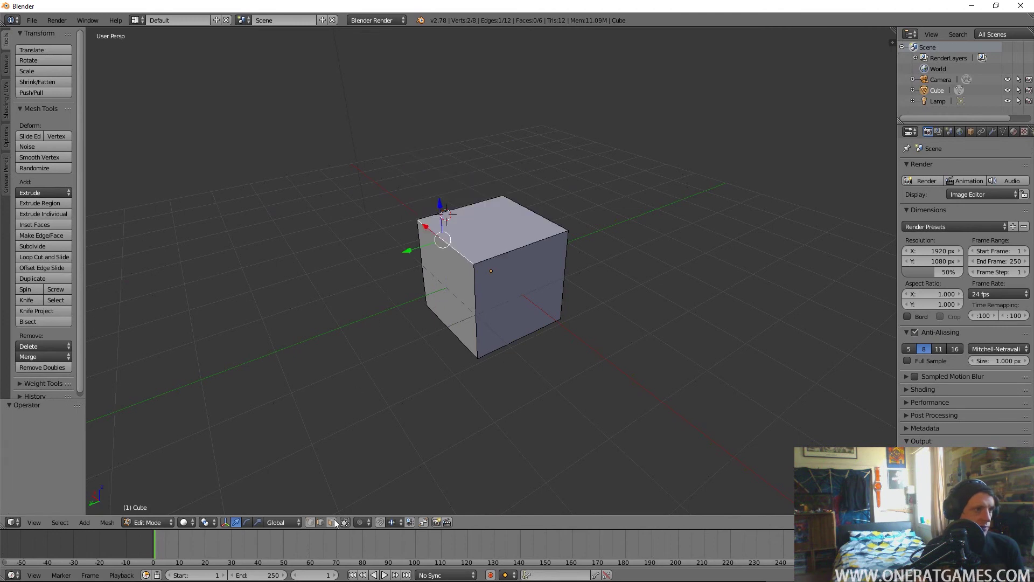
# Switch to face selection, try raising the cube's top face along Z, and undo the move
pyautogui.click(332, 523)
pyautogui.rightClick(458, 247)
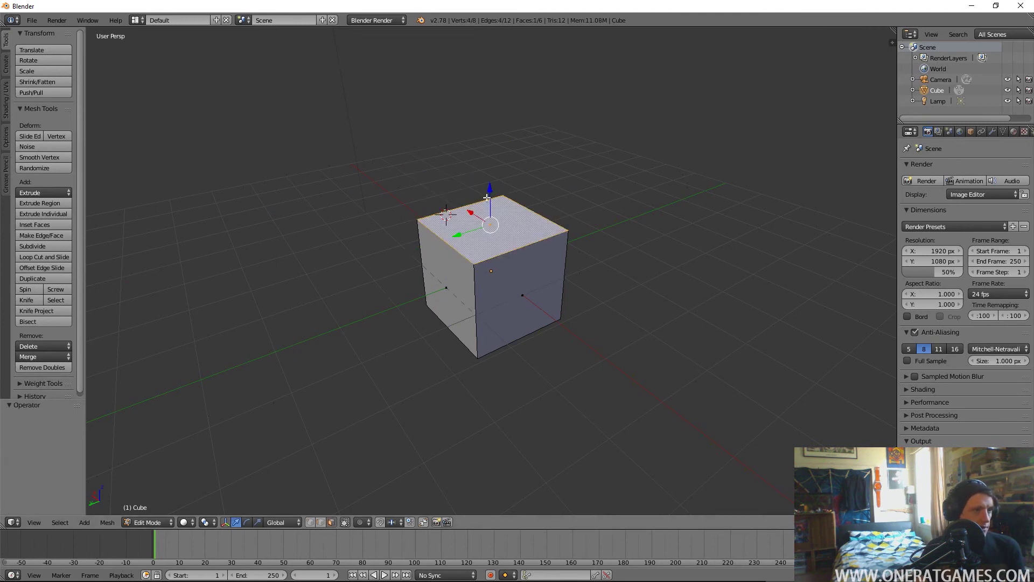
pyautogui.moveTo(488, 193); pyautogui.dragTo(493, 105)
pyautogui.hotkey('ctrl', 'z')
# Try moving a side face of the cube along X, undo the move and deselect everything
pyautogui.rightClick(520, 281)
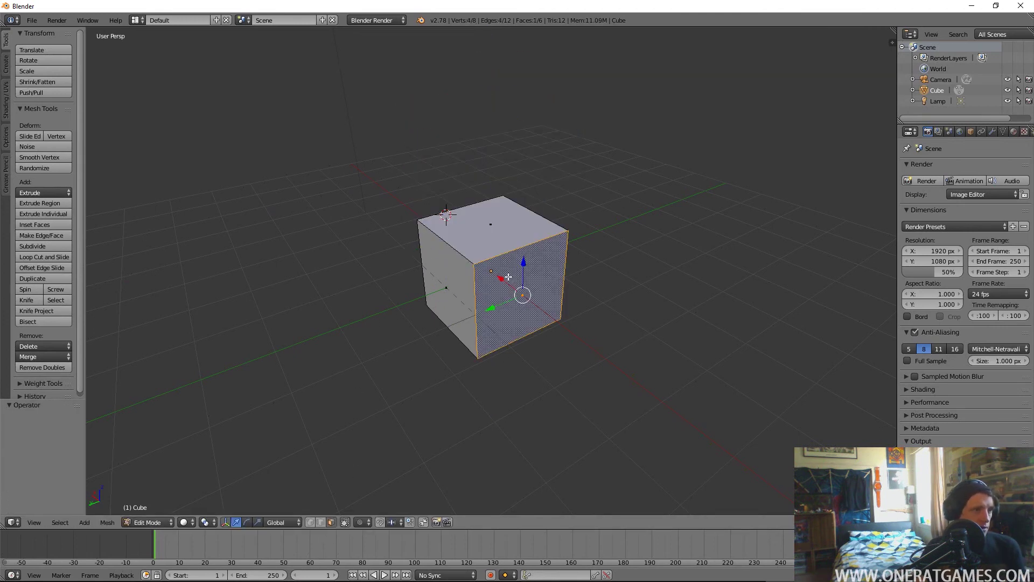
pyautogui.moveTo(503, 278); pyautogui.dragTo(545, 320)
pyautogui.hotkey('ctrl', 'z')
pyautogui.moveTo(644, 402); pyautogui.dragTo(728, 377, button='middle')
pyautogui.moveTo(516, 309); pyautogui.dragTo(480, 271, button='middle')
pyautogui.press('a')
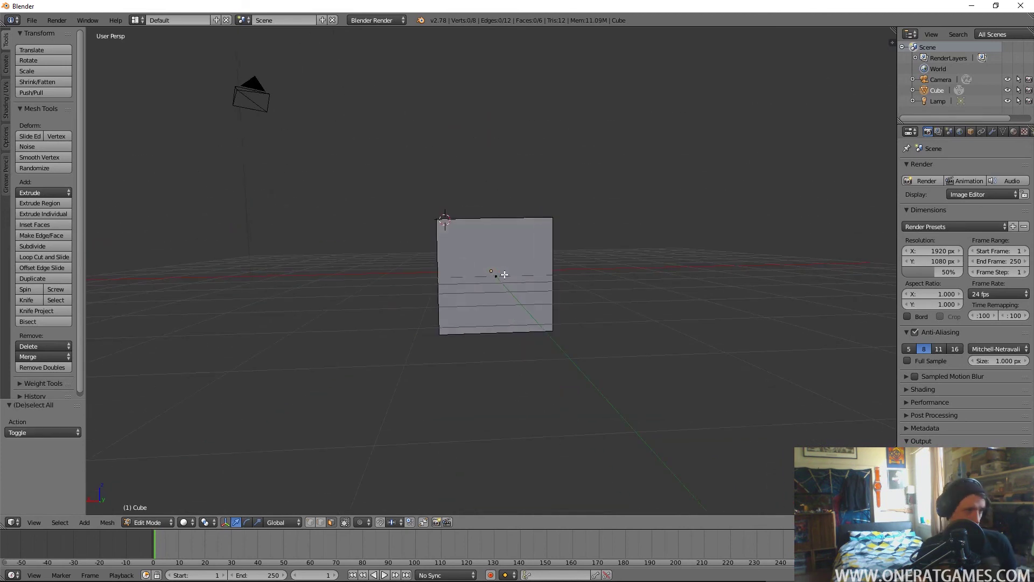
# Display the cube in wireframe and switch to vertex selection with nothing selected
pyautogui.press('z')
pyautogui.press('z')
pyautogui.press('z')
pyautogui.press('z')
pyautogui.press('z')
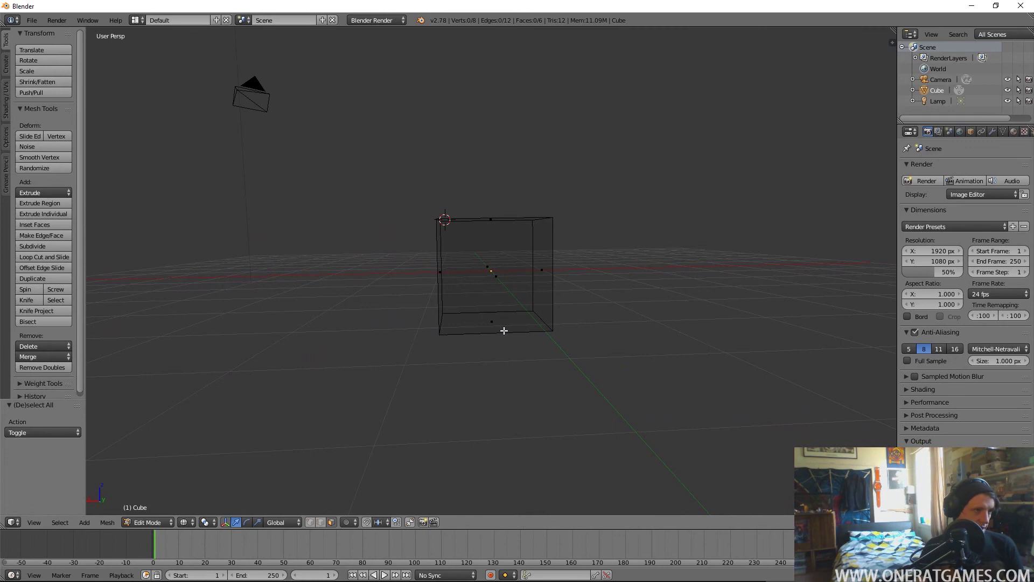
pyautogui.click(310, 523)
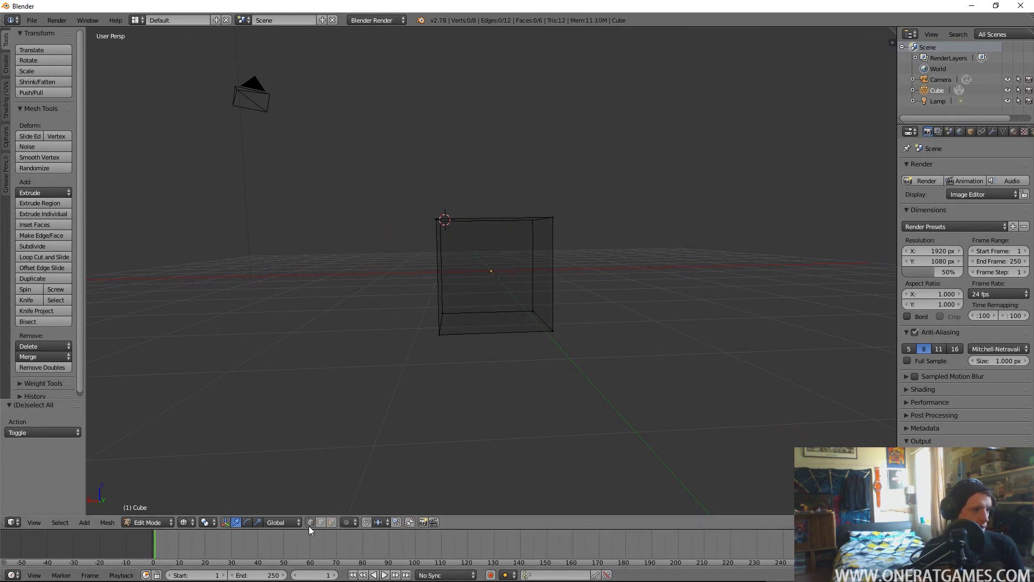
pyautogui.moveTo(444, 278); pyautogui.dragTo(487, 307, button='middle')
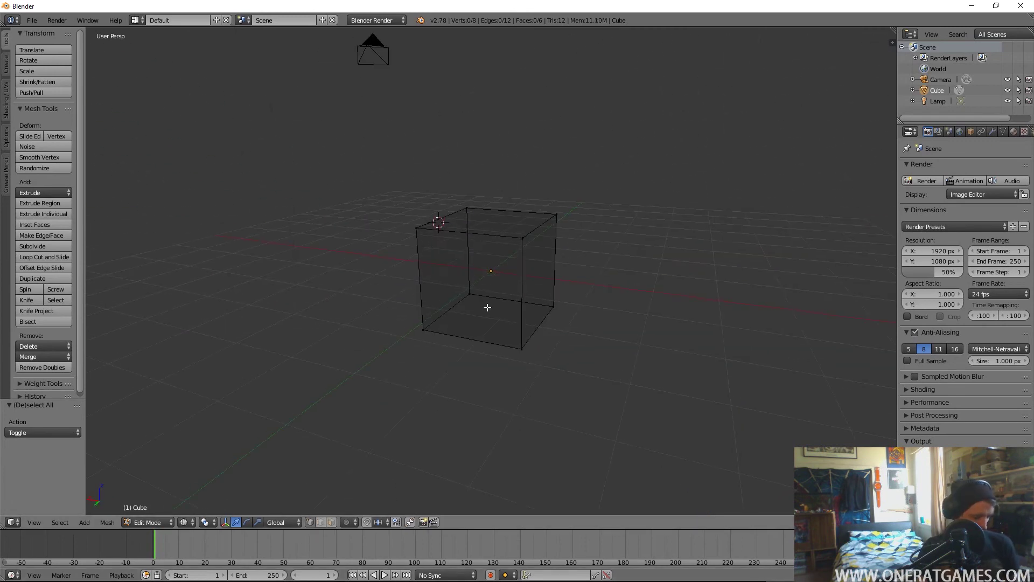
pyautogui.press('a')
pyautogui.press('a')
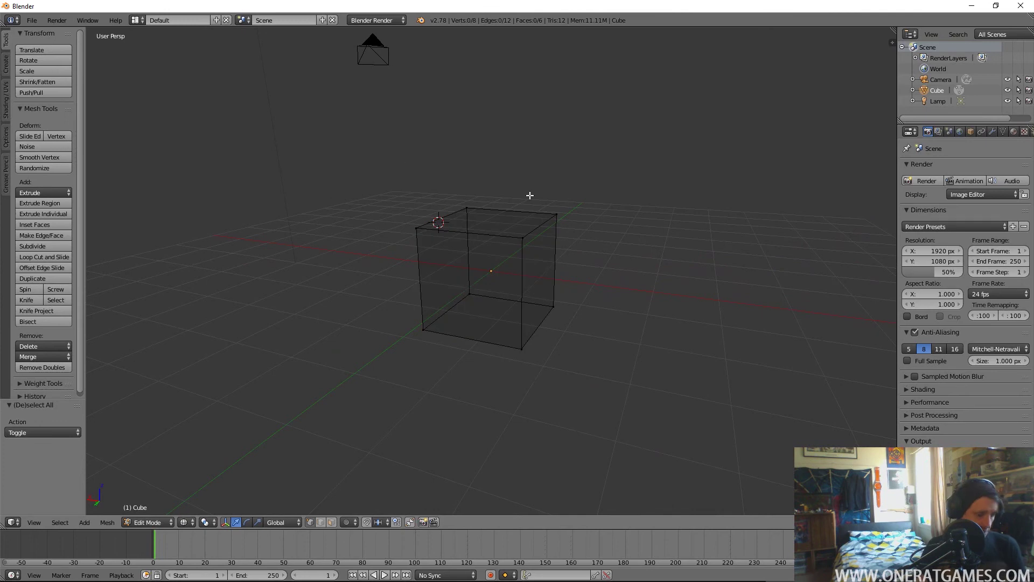
# Select the cube's four top vertices using Circle Select with an enlarged circle
pyautogui.moveTo(529, 195); pyautogui.dragTo(566, 238, button='middle')
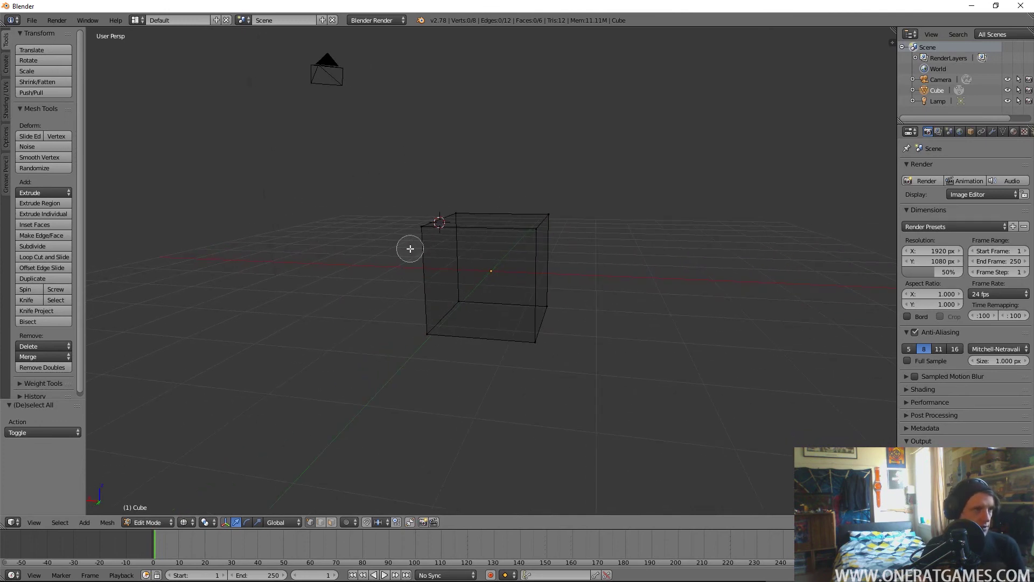
pyautogui.press('c')
pyautogui.scroll(-6, 379, 242)
pyautogui.scroll(-8, 378, 243)
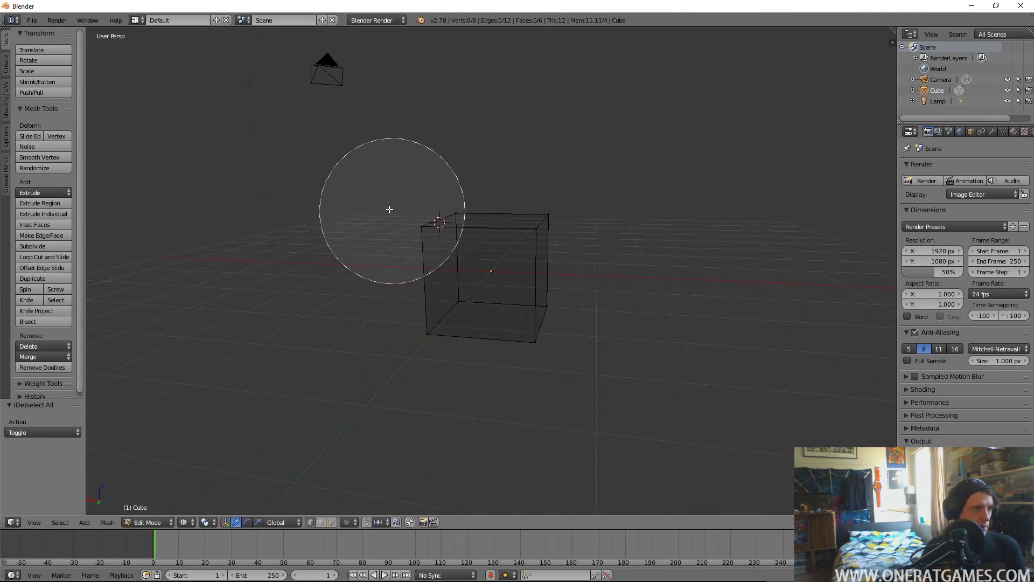
pyautogui.scroll(9, 422, 247)
pyautogui.scroll(-4, 422, 243)
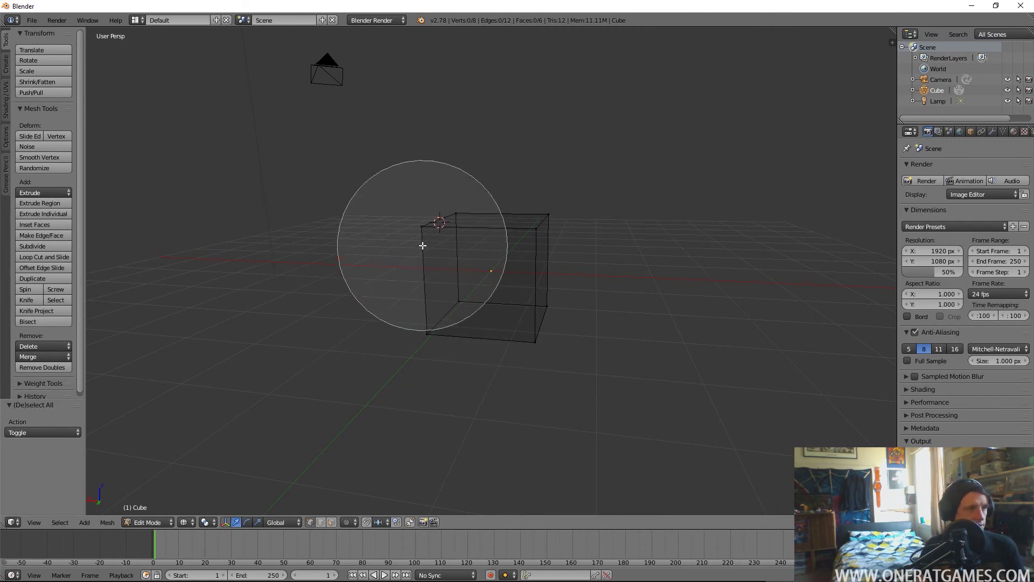
pyautogui.moveTo(415, 194)
pyautogui.mouseDown()
pyautogui.moveTo(409, 168)
pyautogui.moveTo(522, 167)
pyautogui.mouseUp()
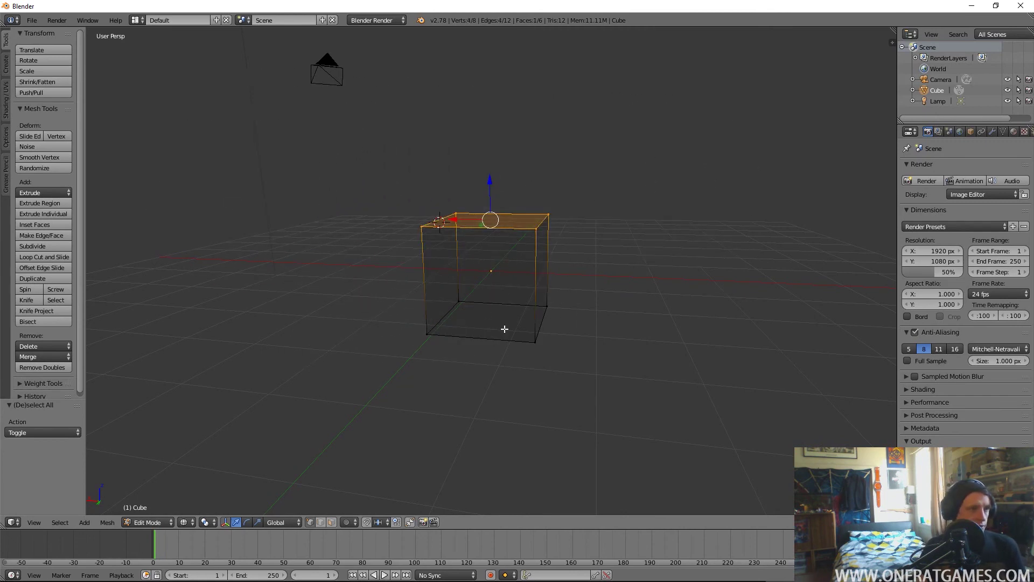
# Deselect the top vertices using Circle Select with a smaller circle, and leave the tool
pyautogui.click(418, 337)
pyautogui.middleClick(430, 337)
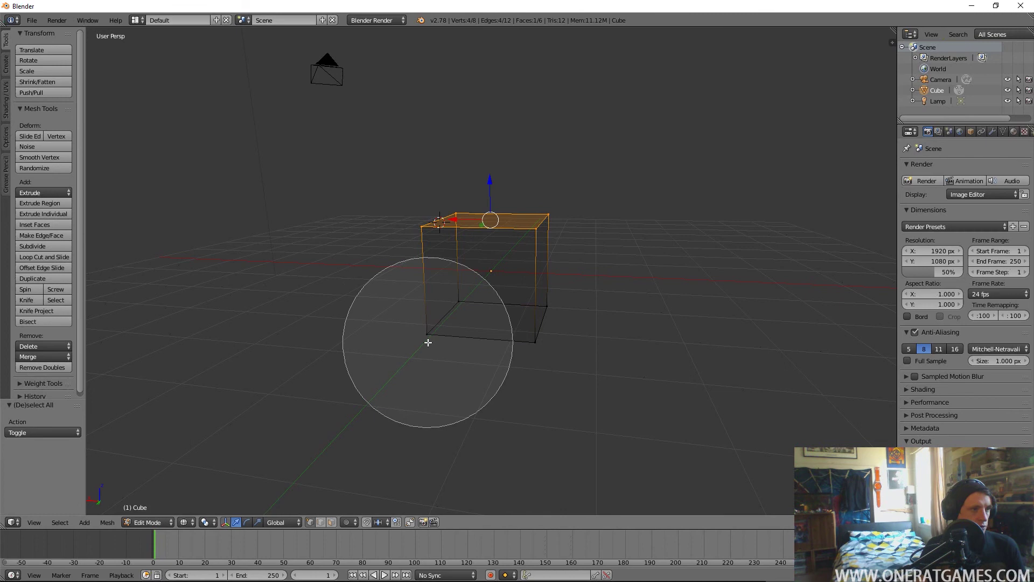
pyautogui.scroll(2, 439, 208)
pyautogui.moveTo(438, 208); pyautogui.dragTo(598, 201, button='middle')
pyautogui.rightClick(398, 278)
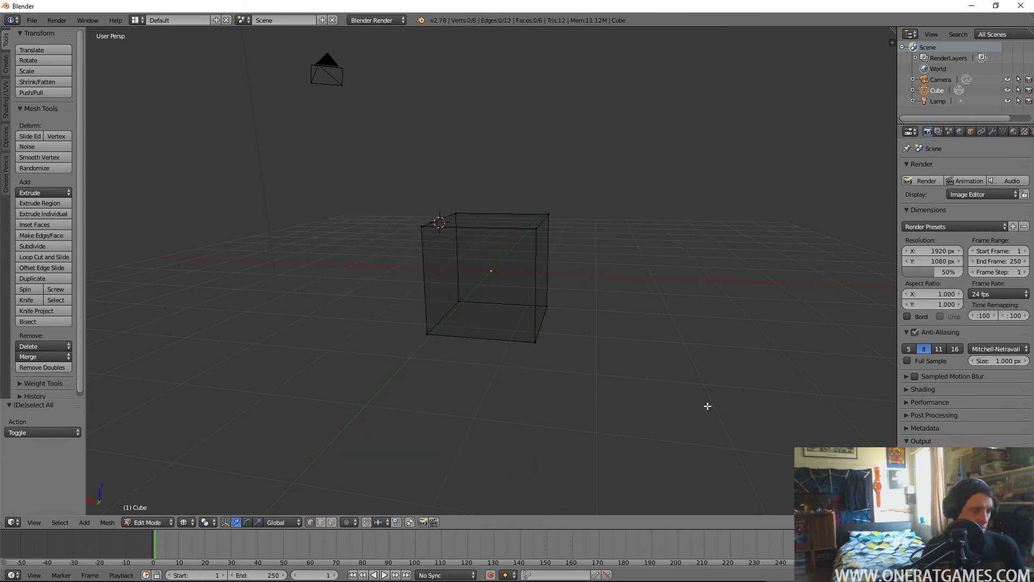
# Box-select the cube's four top vertices, and clear the whole selection
pyautogui.press('b')
pyautogui.moveTo(339, 148); pyautogui.dragTo(738, 273)
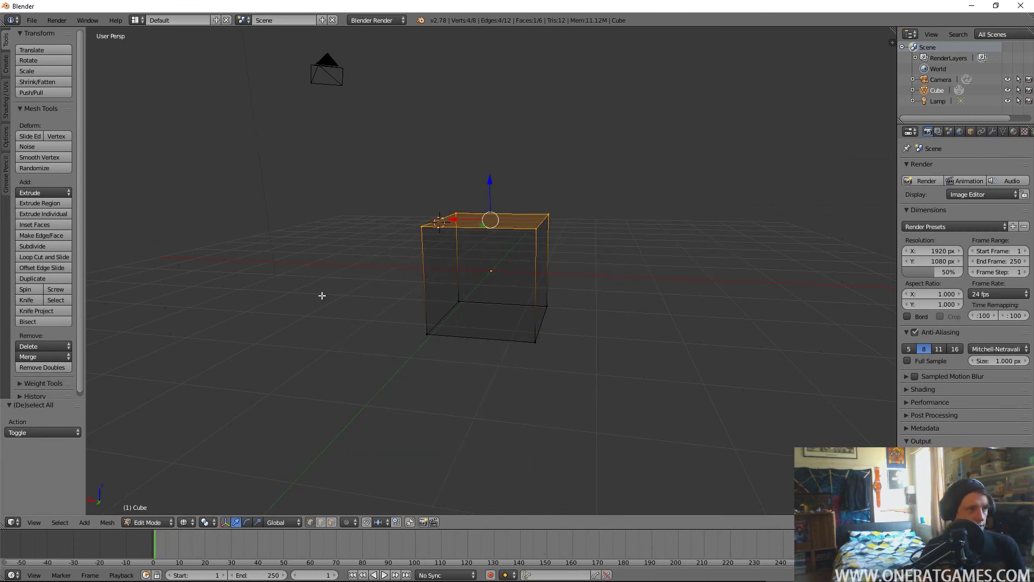
pyautogui.moveTo(801, 420); pyautogui.dragTo(605, 332, button='middle')
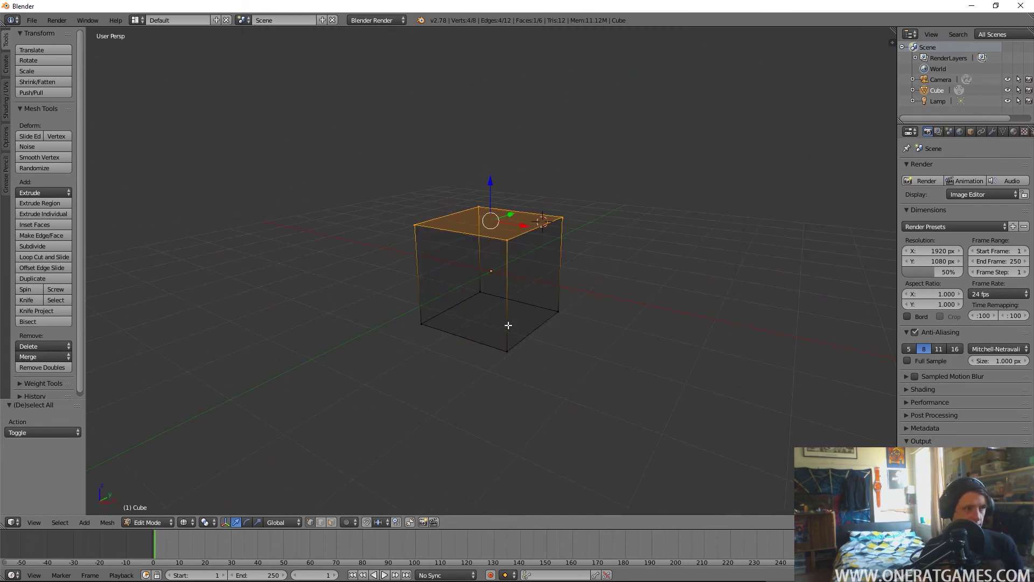
pyautogui.moveTo(508, 326); pyautogui.dragTo(579, 363, button='middle')
pyautogui.press('a')
pyautogui.press('a')
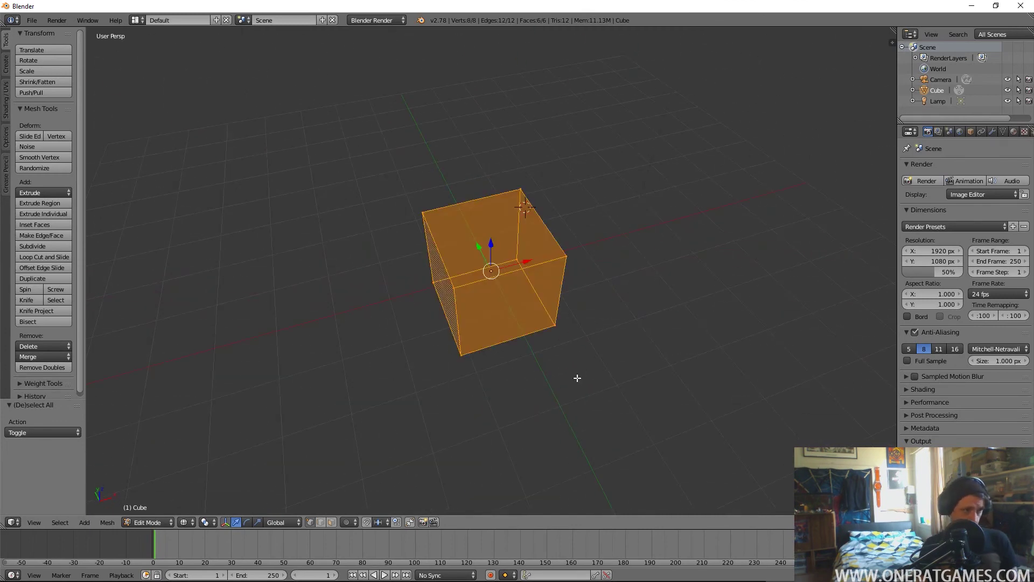
pyautogui.press('a')
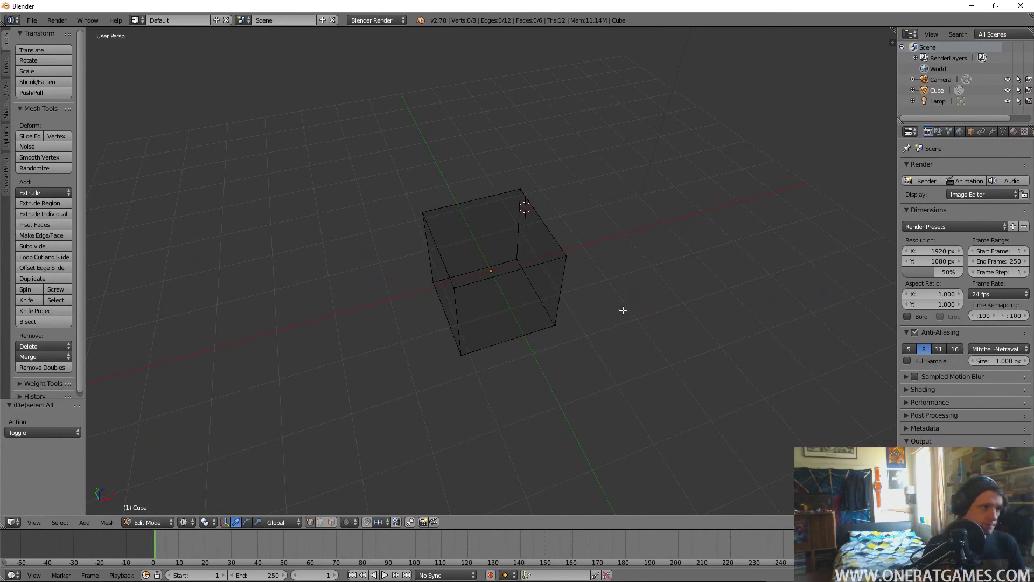
# Select the cube's four top vertices one by one and raise them along Z until the box is about twice as tall
pyautogui.moveTo(623, 311); pyautogui.dragTo(478, 294, button='middle')
pyautogui.moveTo(559, 330); pyautogui.dragTo(455, 247, button='middle')
pyautogui.rightClick(438, 227)
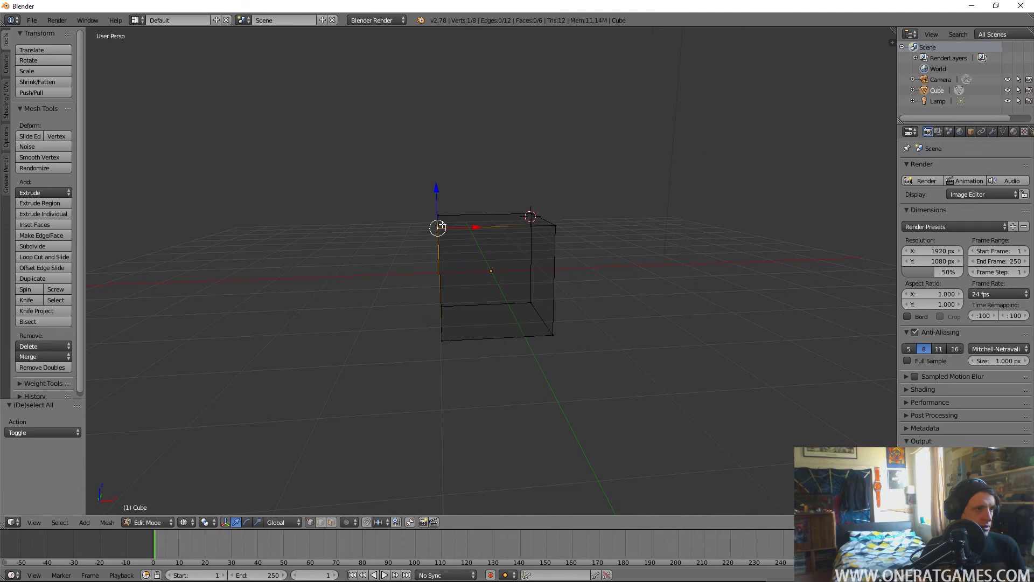
pyautogui.keyDown('shift'); pyautogui.rightClick(438, 215); pyautogui.keyUp('shift')
pyautogui.keyDown('shift'); pyautogui.rightClick(555, 225); pyautogui.keyUp('shift')
pyautogui.keyDown('shift'); pyautogui.rightClick(532, 214); pyautogui.keyUp('shift')
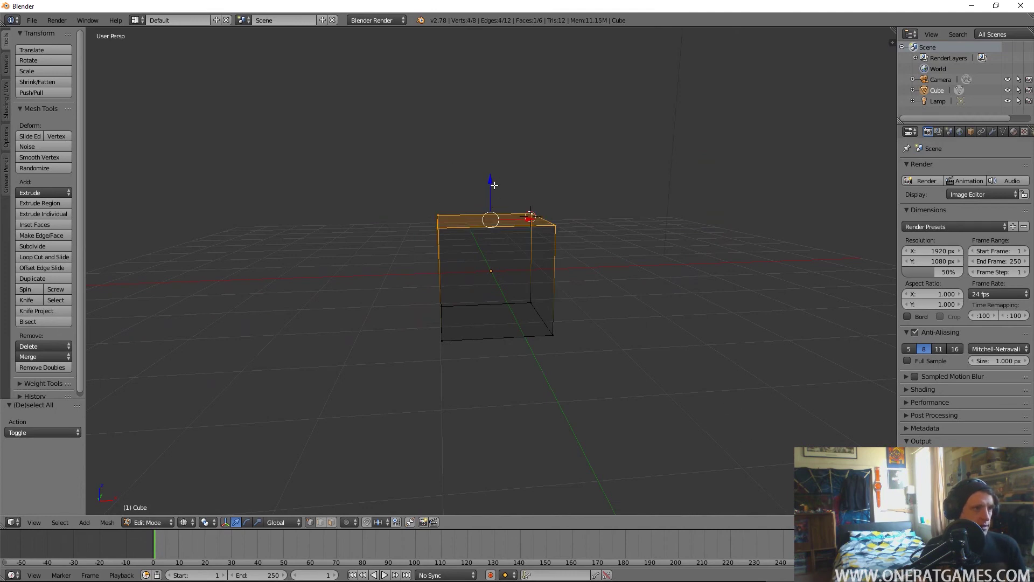
pyautogui.moveTo(494, 185); pyautogui.dragTo(489, 72)
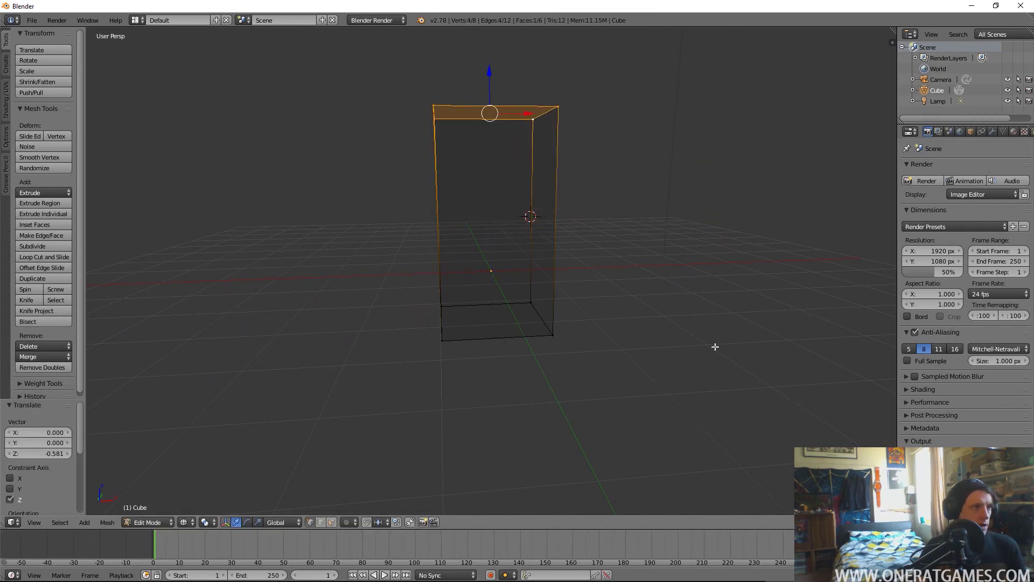
# Scale the box's selected top face to about 0.1 of its size to taper the body to a narrow tip
pyautogui.press('s')
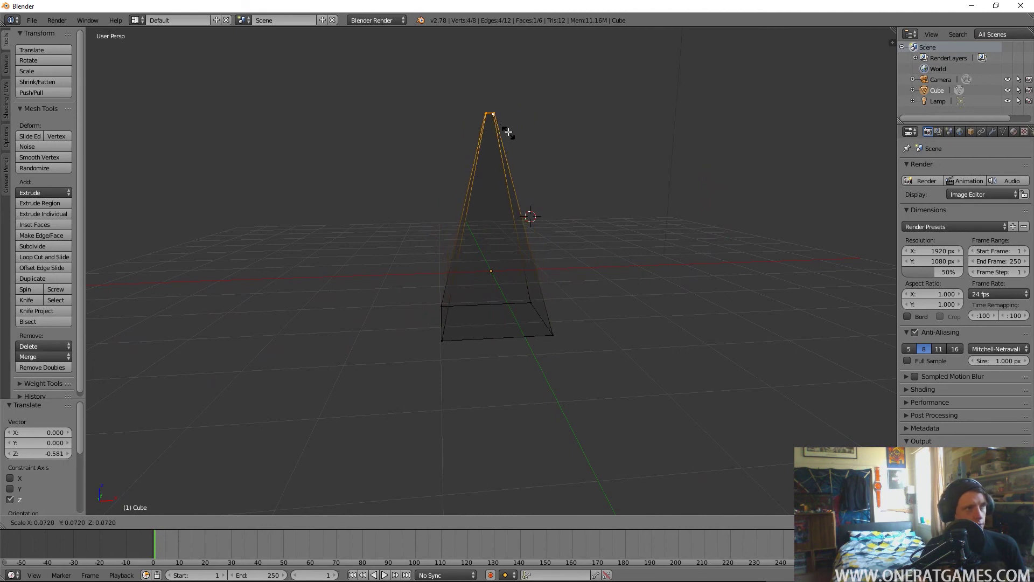
pyautogui.click(513, 141)
pyautogui.press('e')
pyautogui.press('r')
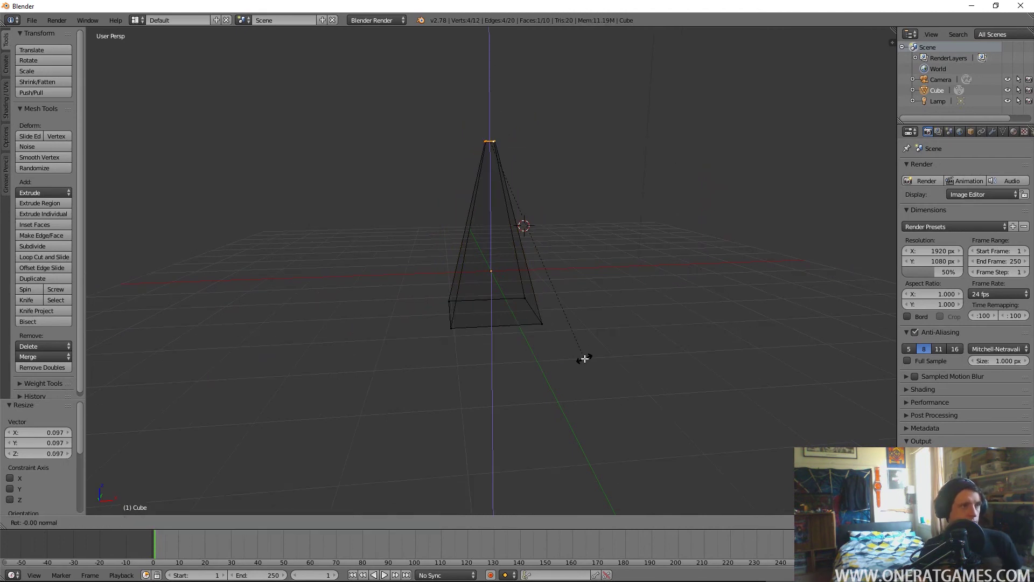
pyautogui.press('Escape')
pyautogui.hotkey('ctrl', 'z')
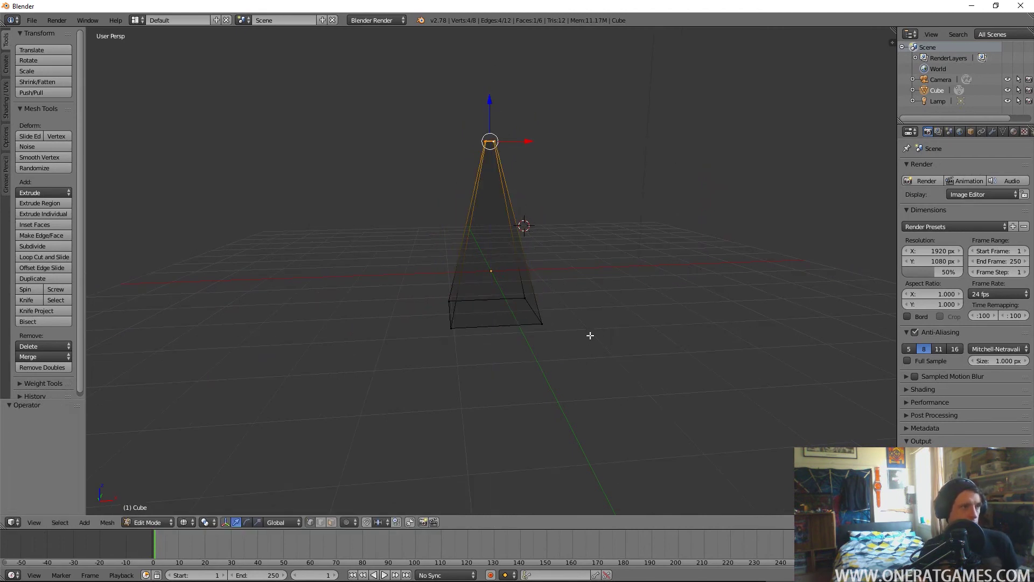
# Extrude the tapered tip upward by about 1.5 along Z to form a neck, and return to solid display
pyautogui.press('e')
pyautogui.click(577, 261)
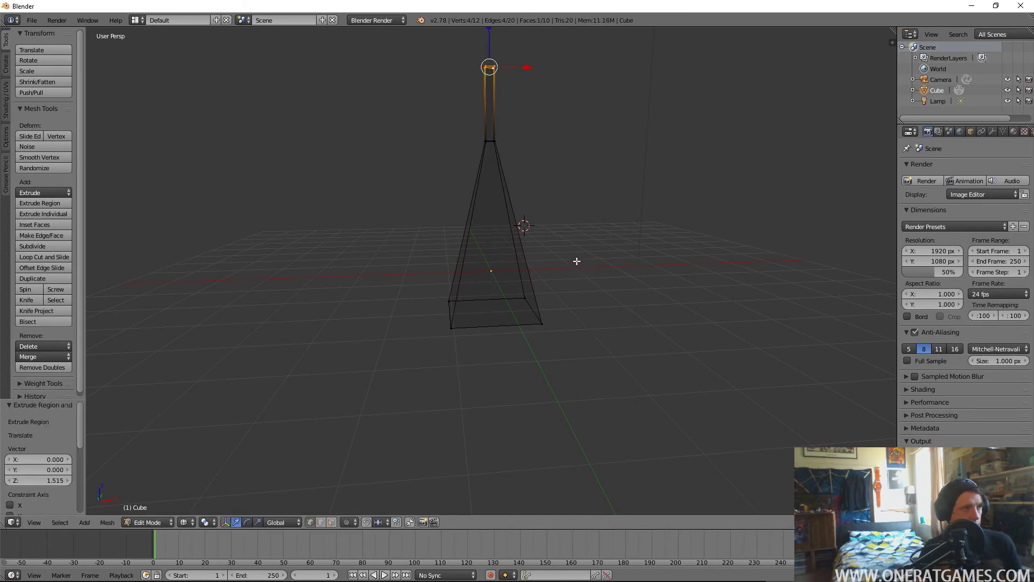
pyautogui.press('z')
pyautogui.moveTo(553, 283); pyautogui.dragTo(279, 114, button='middle')
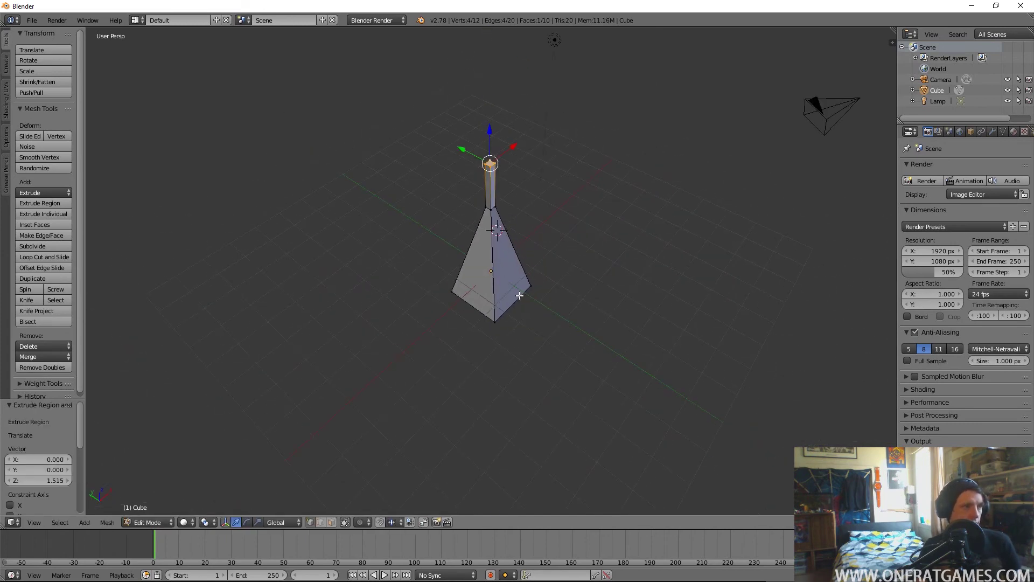
pyautogui.press('e')
pyautogui.rightClick(616, 330)
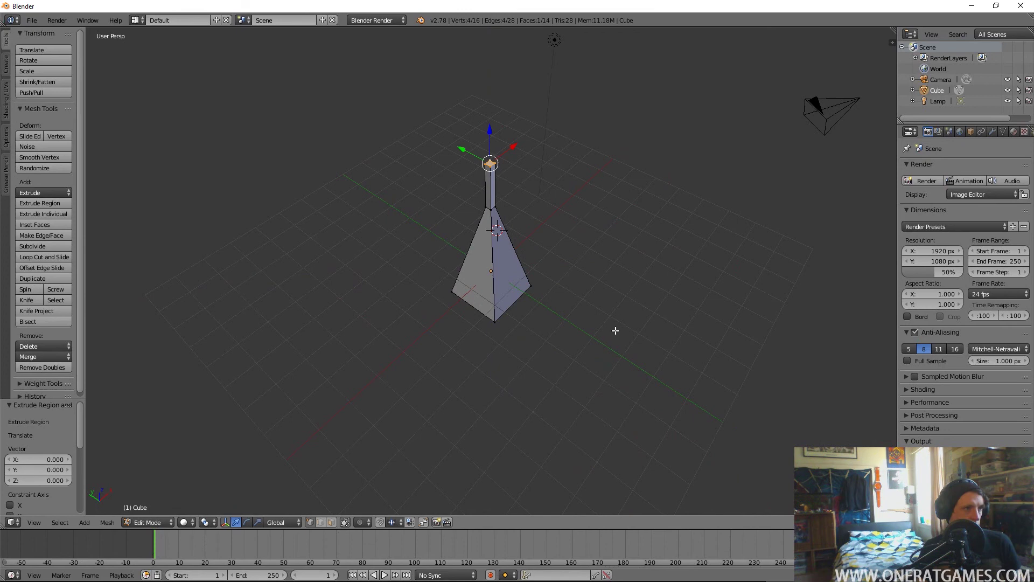
pyautogui.hotkey('ctrl', 'z')
# Scale the neck's top face up to about 1.9 times its size
pyautogui.press('s')
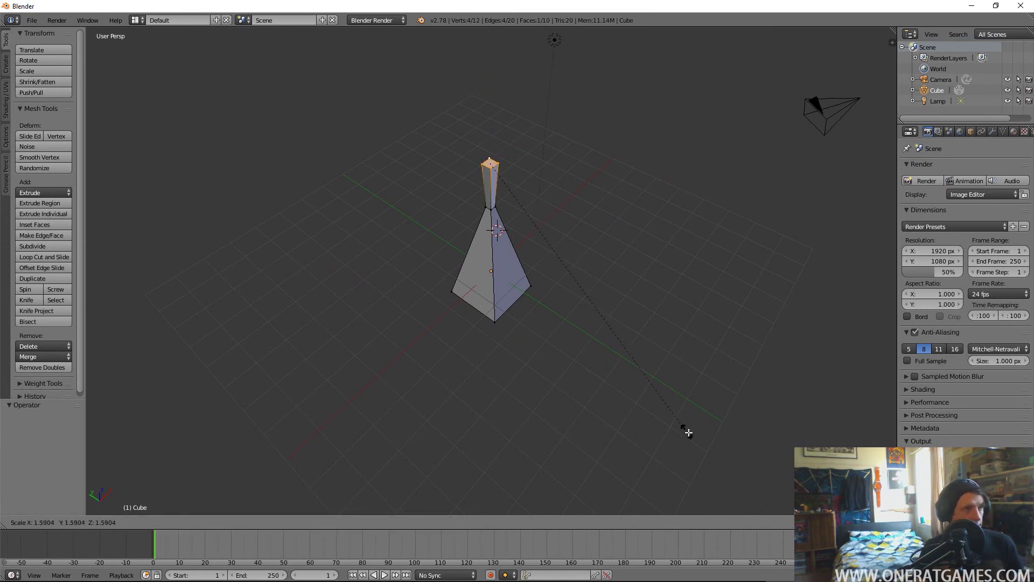
pyautogui.click(724, 481)
pyautogui.moveTo(464, 378); pyautogui.dragTo(559, 233, button='middle')
pyautogui.keyDown('shift'); pyautogui.moveTo(459, 179); pyautogui.dragTo(457, 324, button='middle'); pyautogui.keyUp('shift')
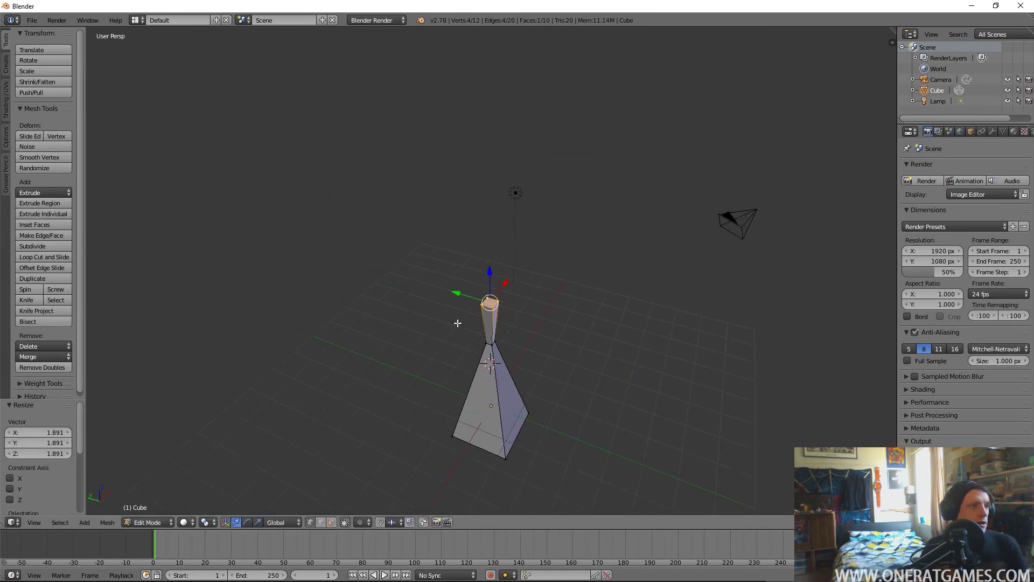
# Extrude the neck's top face in place and scale the new face to about 0.5, leaving a rim around it
pyautogui.scroll(4, 549, 461)
pyautogui.press('e')
pyautogui.rightClick(631, 463)
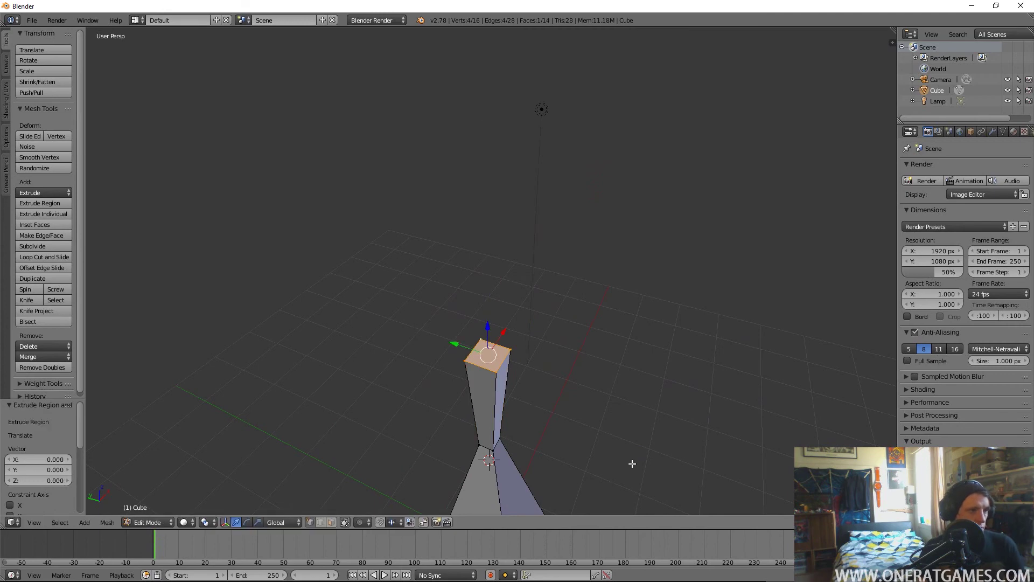
pyautogui.press('s')
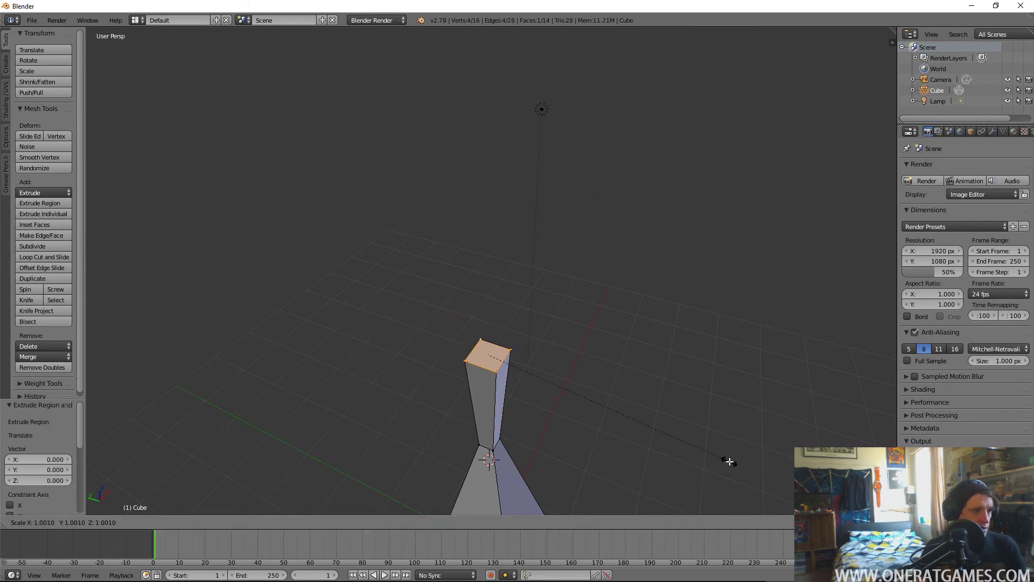
pyautogui.click(610, 401)
# Extrude the inner face down into the neck as a hollow opening, scale it to about 0.8, and clear the selection
pyautogui.press('e')
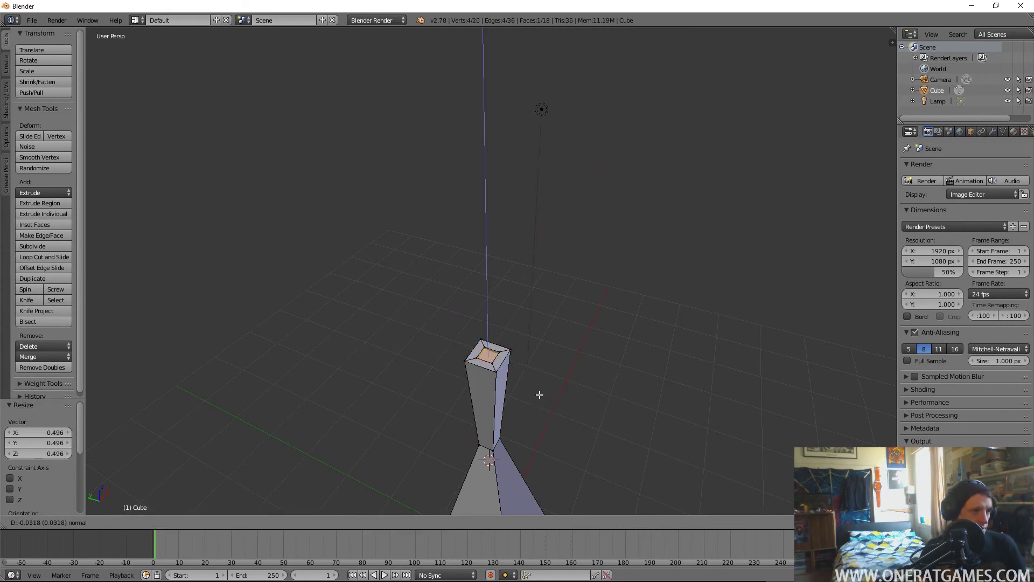
pyautogui.click(542, 425)
pyautogui.press('s')
pyautogui.click(644, 469)
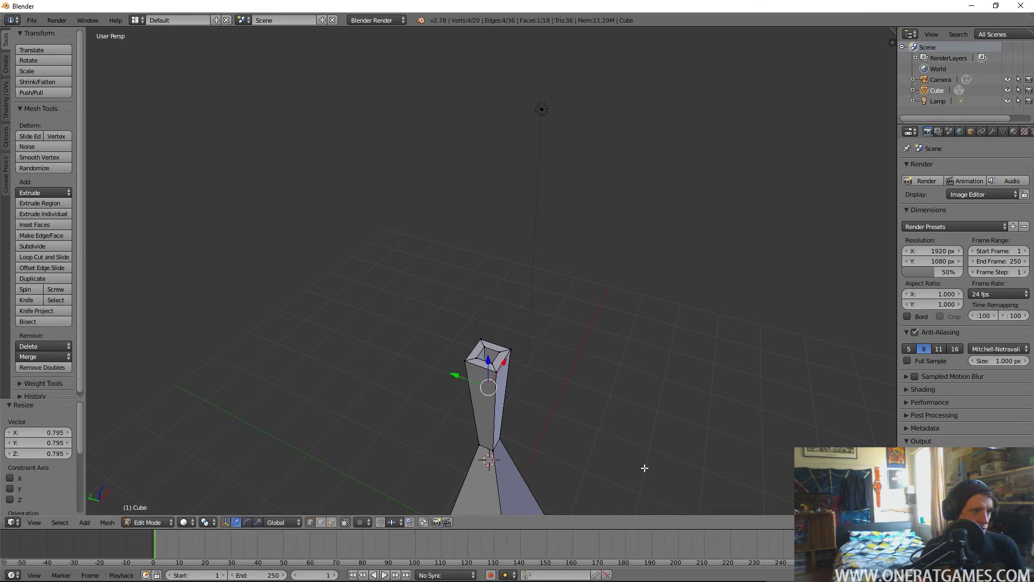
pyautogui.moveTo(645, 469); pyautogui.dragTo(449, 340, button='middle')
pyautogui.press('a')
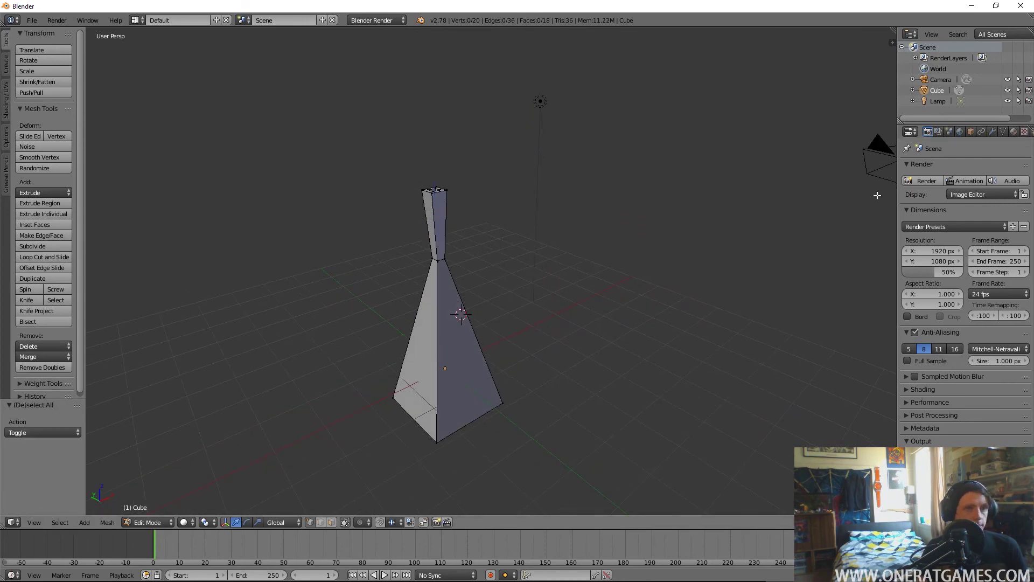
# Switch to Object Mode and add a Subdivision Surface modifier to the bottle shape
pyautogui.click(993, 131)
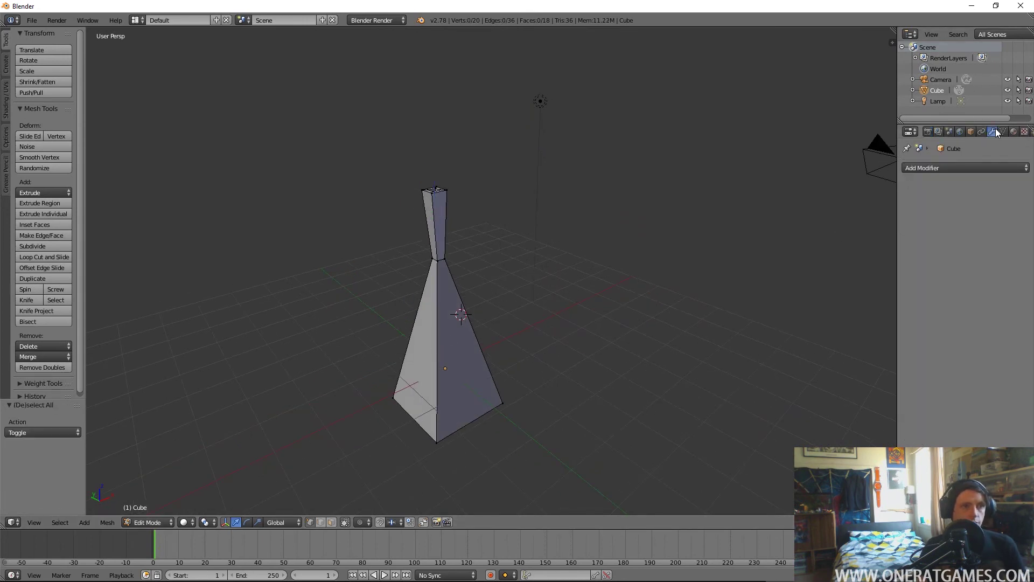
pyautogui.click(939, 167)
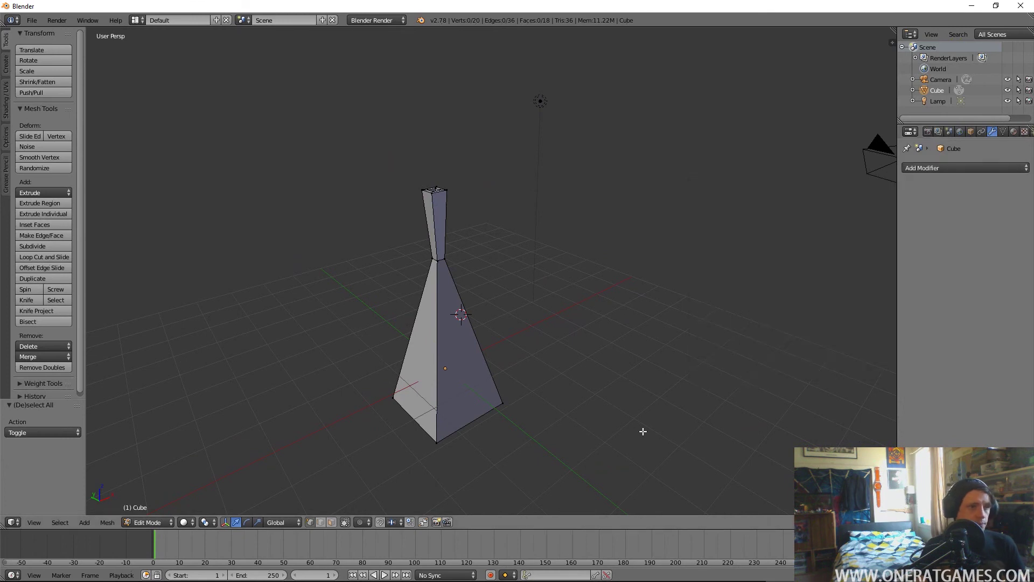
pyautogui.press('Tab')
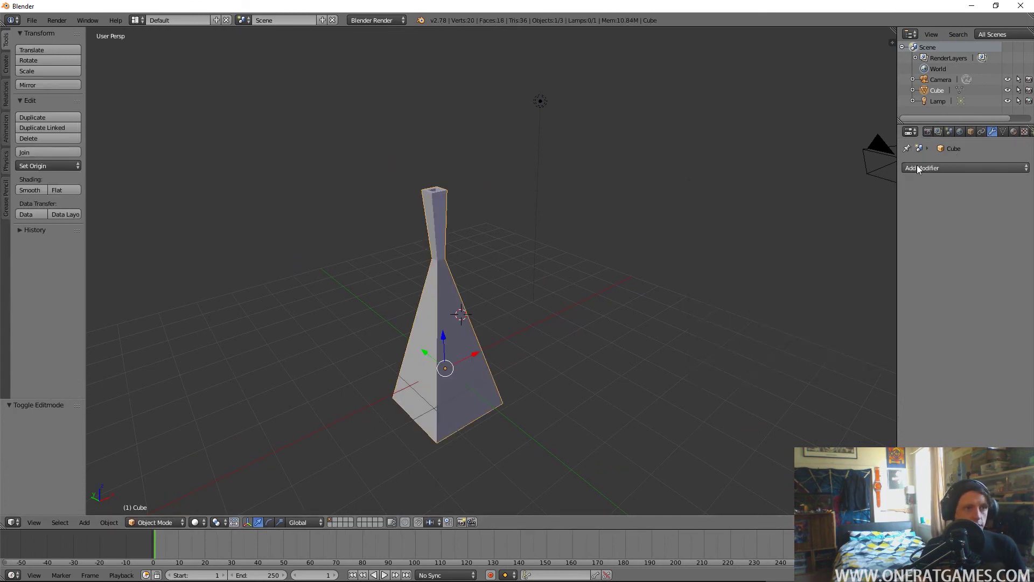
pyautogui.press('a')
pyautogui.click(941, 168)
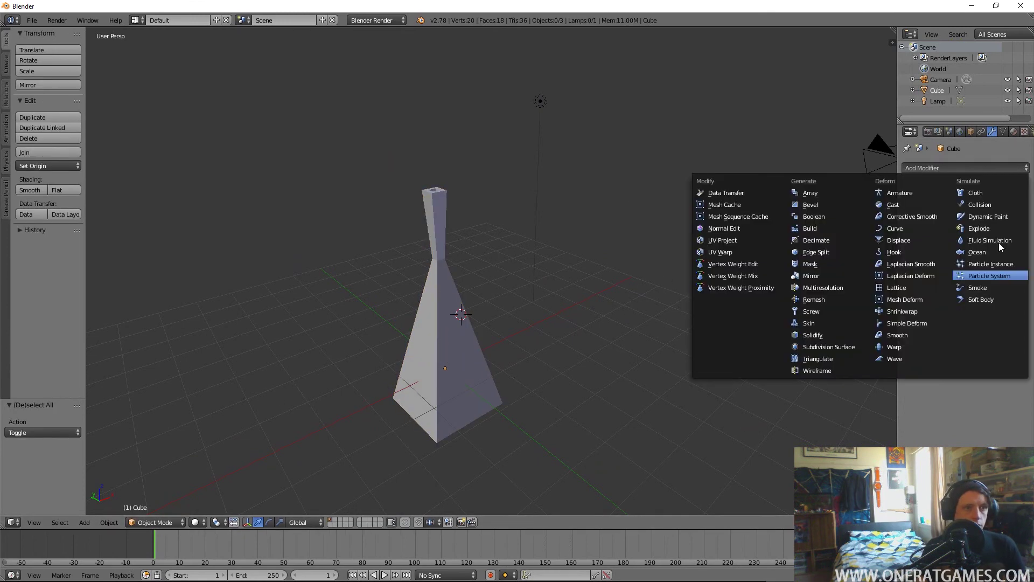
pyautogui.click(824, 347)
pyautogui.moveTo(824, 347); pyautogui.dragTo(525, 270, button='middle')
pyautogui.scroll(4, 578, 260)
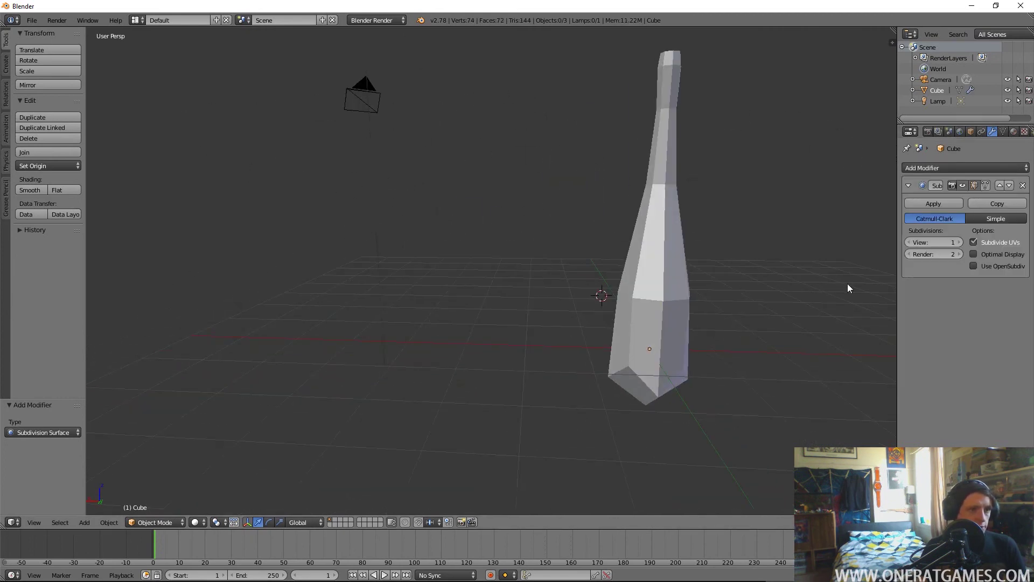
# Set the modifier's View subdivisions to 0 and remove the Subdivision Surface modifier
pyautogui.click(933, 242)
pyautogui.moveTo(933, 242)
pyautogui.mouseDown()
pyautogui.moveTo(961, 242)
pyautogui.moveTo(923, 242)
pyautogui.mouseUp()
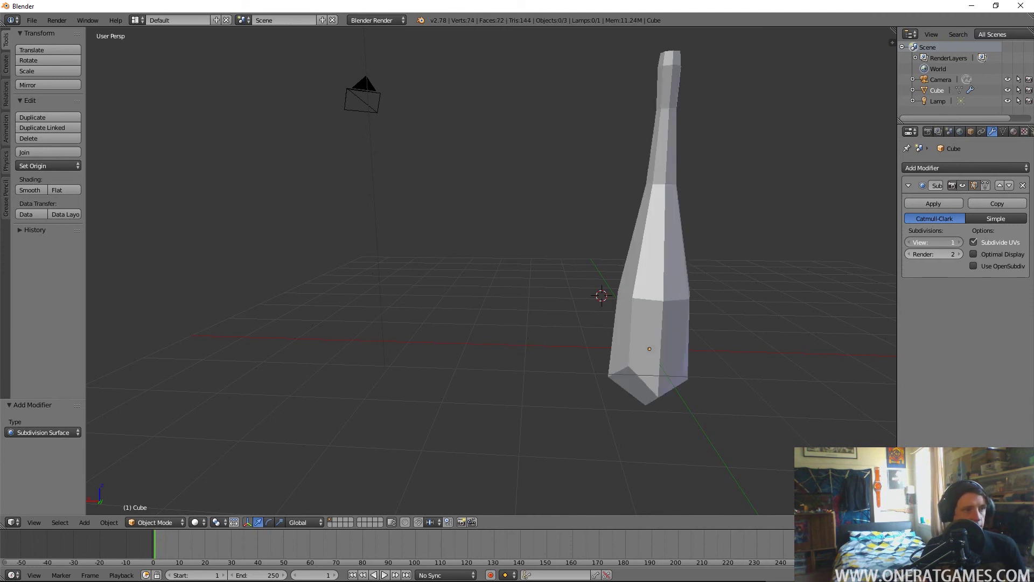
pyautogui.moveTo(923, 242)
pyautogui.mouseDown()
pyautogui.moveTo(949, 242)
pyautogui.moveTo(916, 242)
pyautogui.mouseUp()
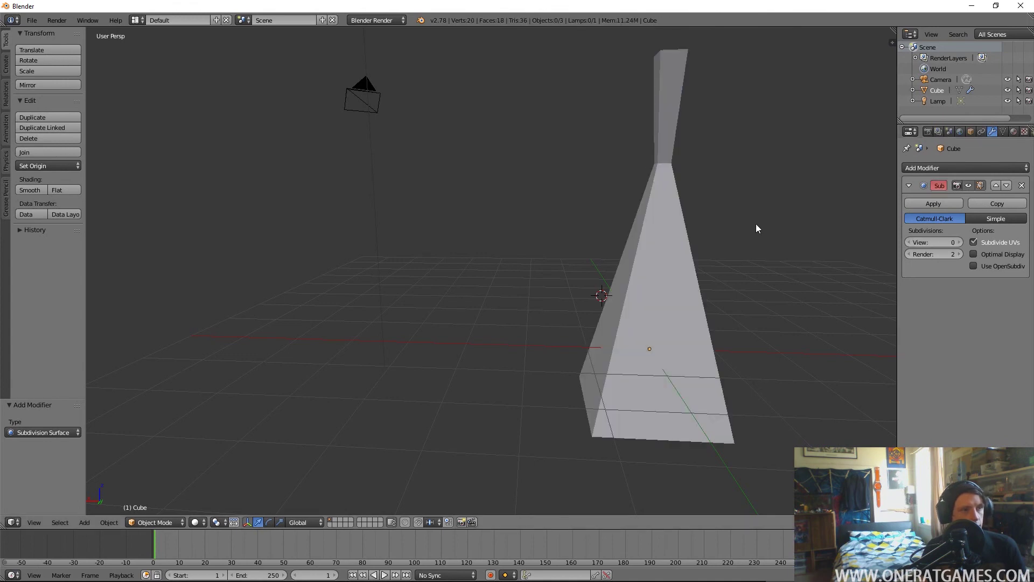
pyautogui.click(1022, 185)
# Return to Edit Mode on the bottle shape, select its whole mesh and delete all vertices
pyautogui.moveTo(937, 226); pyautogui.dragTo(464, 308, button='middle')
pyautogui.scroll(5, 413, 306)
pyautogui.scroll(-4, 413, 303)
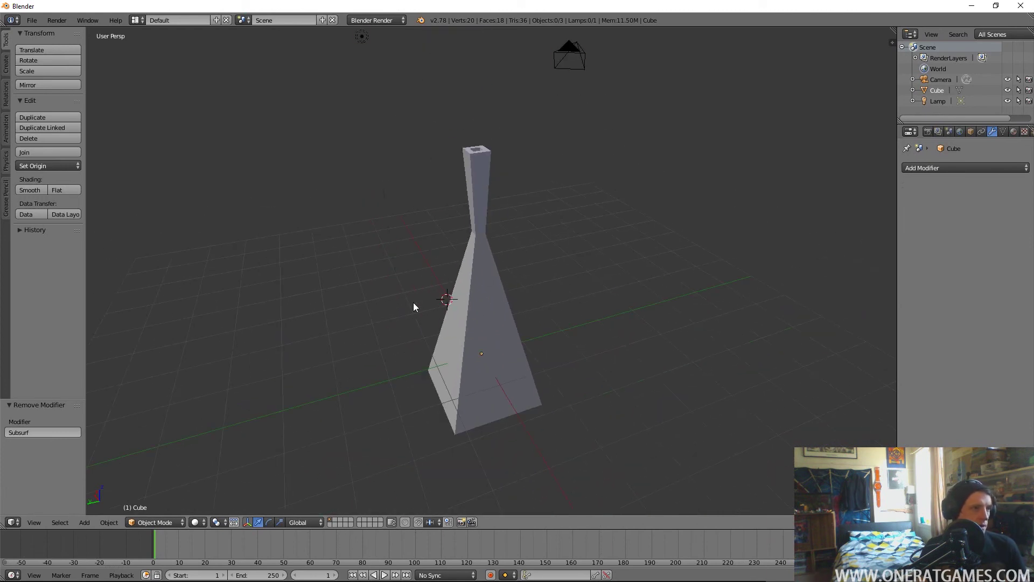
pyautogui.press('a')
pyautogui.scroll(-5, 415, 305)
pyautogui.press('a')
pyautogui.press('Tab')
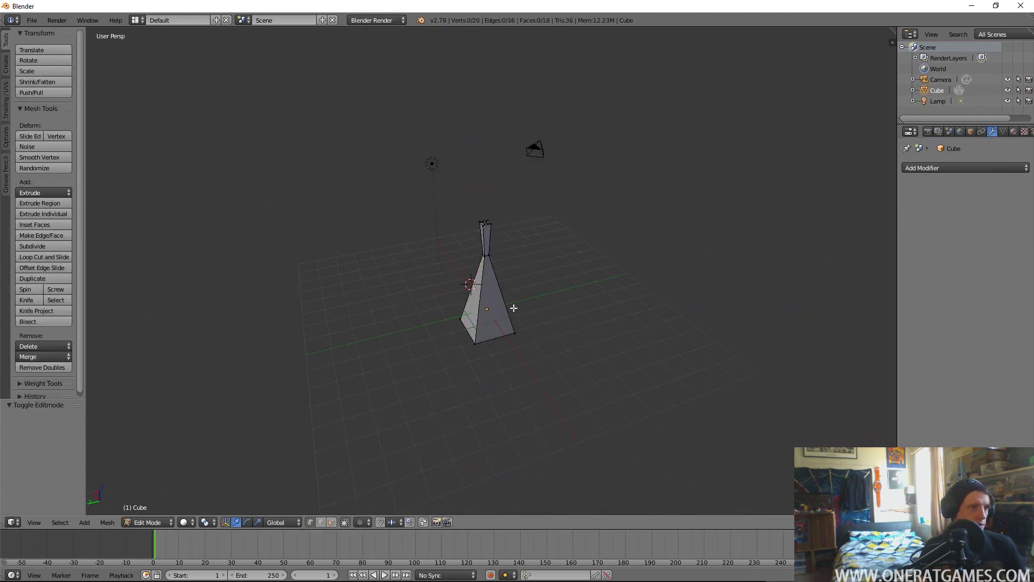
pyautogui.press('a')
pyautogui.press('x')
pyautogui.click(513, 308)
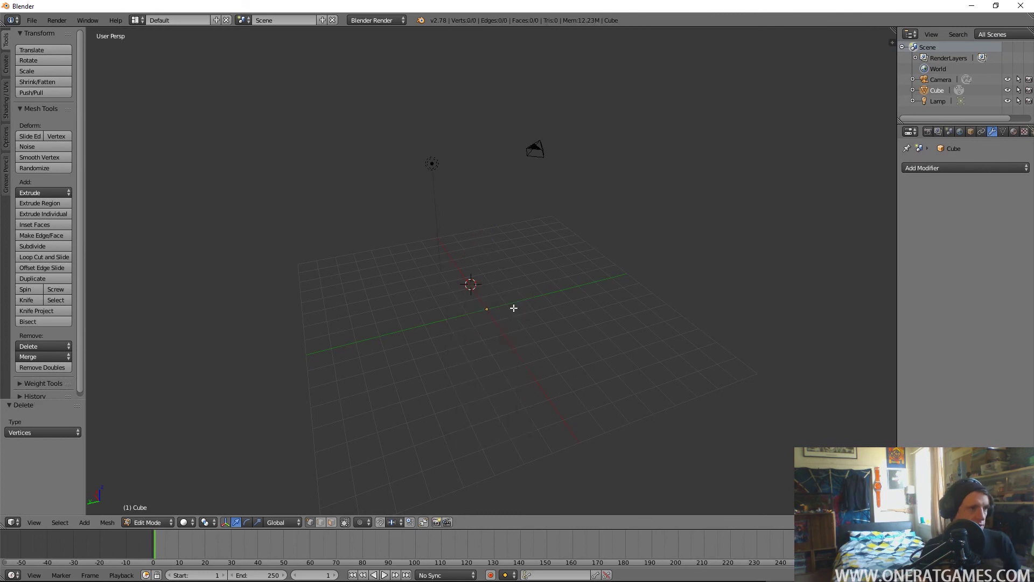
# Add a 32-vertex cylinder inside the empty mesh and delete all of its vertices
pyautogui.click(6, 65)
pyautogui.scroll(4, 538, 351)
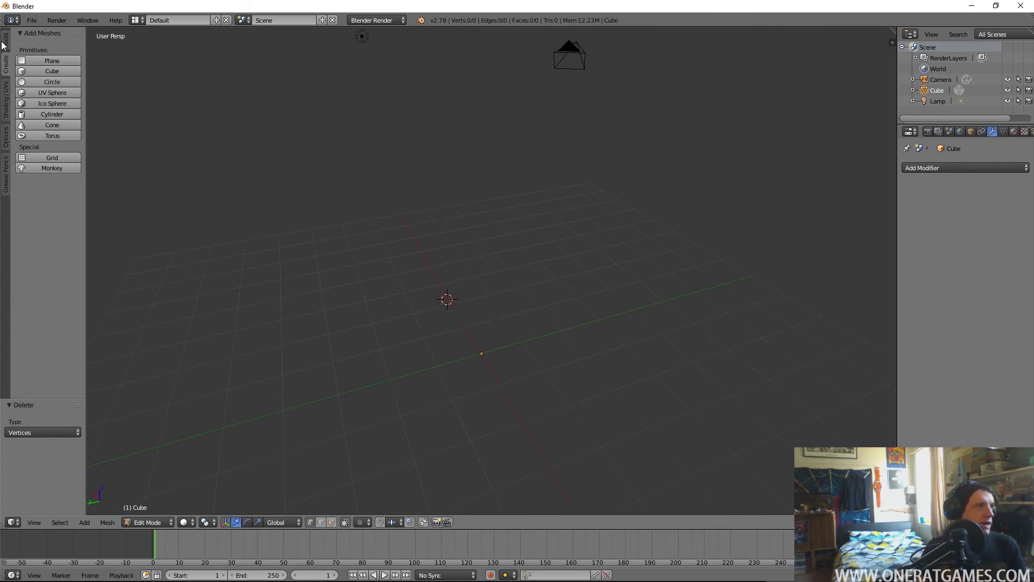
pyautogui.click(45, 115)
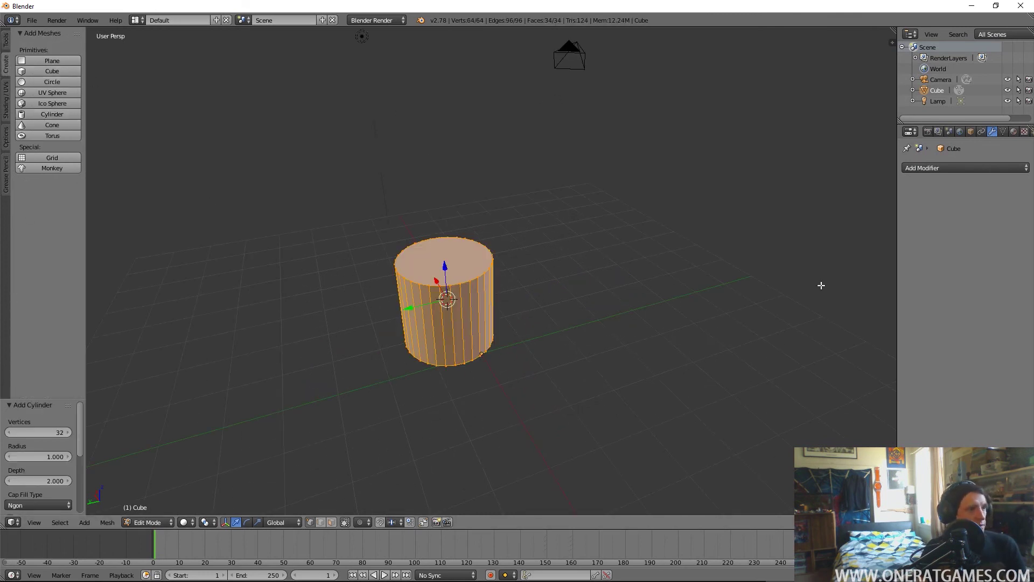
pyautogui.press('x')
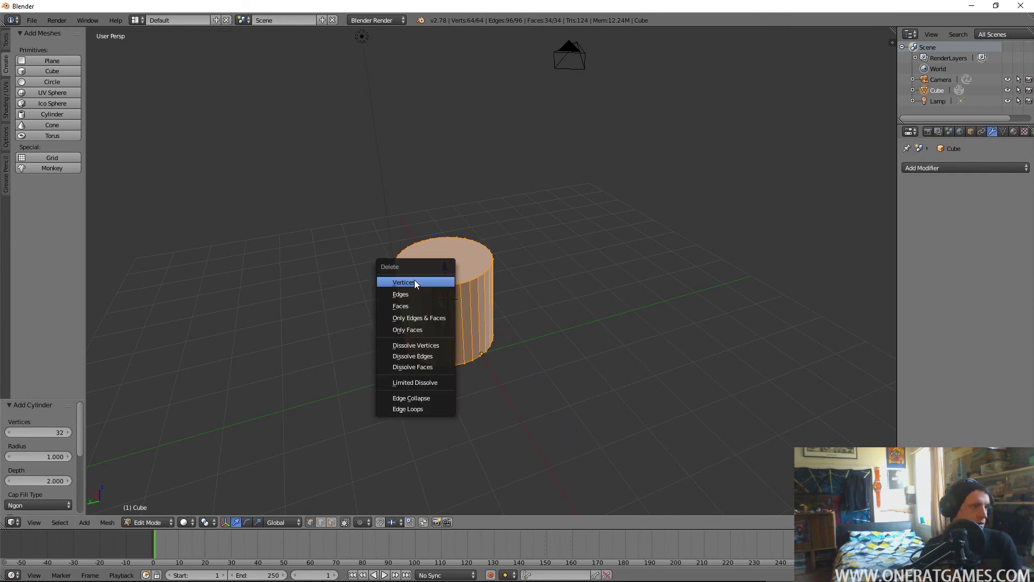
pyautogui.click(415, 282)
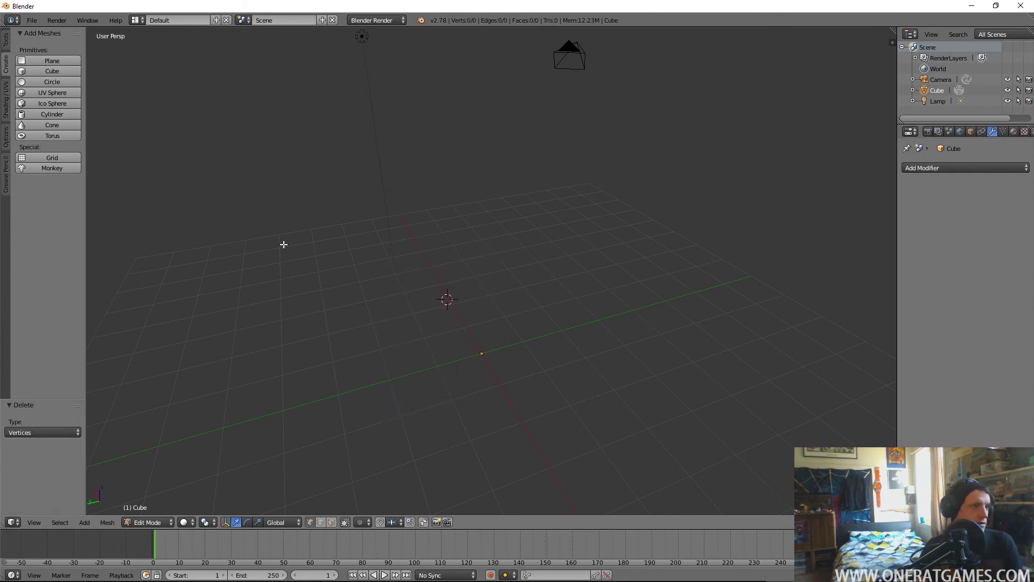
# Add a 32-vertex cone inside the empty mesh and delete all of its vertices
pyautogui.click(30, 125)
pyautogui.press('x')
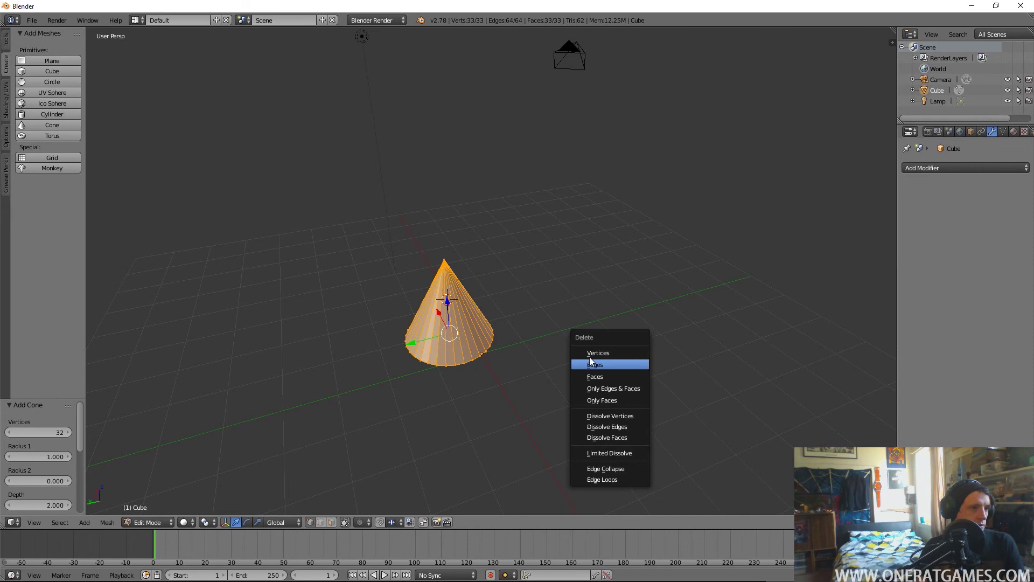
pyautogui.click(593, 353)
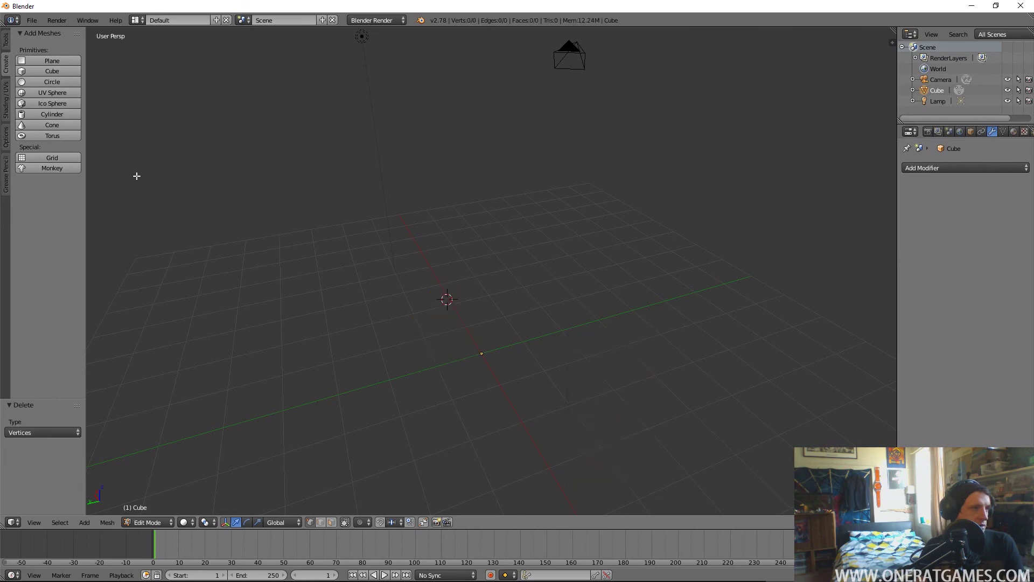
# Add a 32-vertex cylinder, select only its top face and scale that face down to about half its size
pyautogui.click(42, 115)
pyautogui.moveTo(538, 356); pyautogui.dragTo(700, 279, button='middle')
pyautogui.scroll(2, 450, 274)
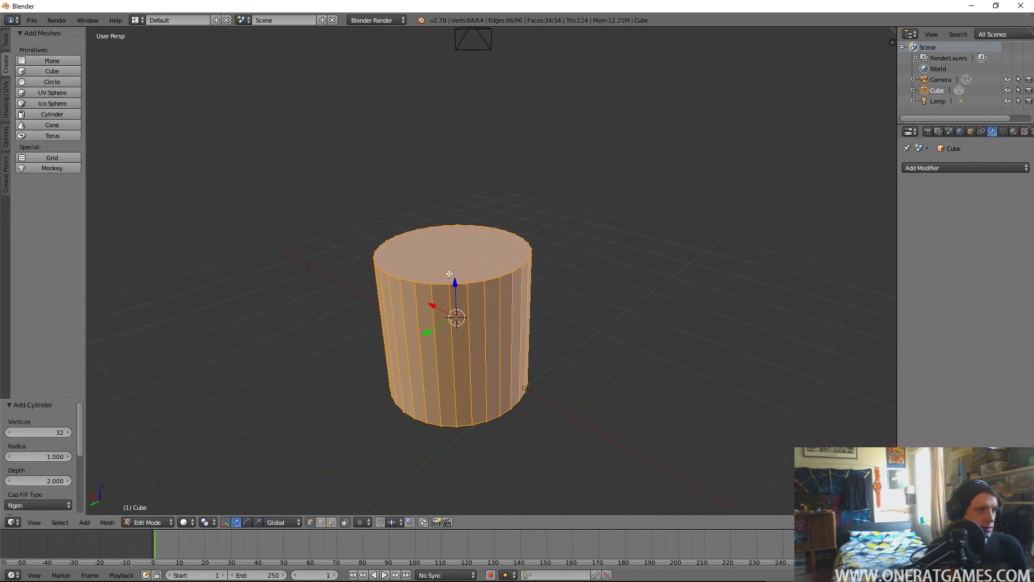
pyautogui.rightClick(432, 282)
pyautogui.keyDown('alt'); pyautogui.rightClick(435, 282); pyautogui.keyUp('alt')
pyautogui.press('s')
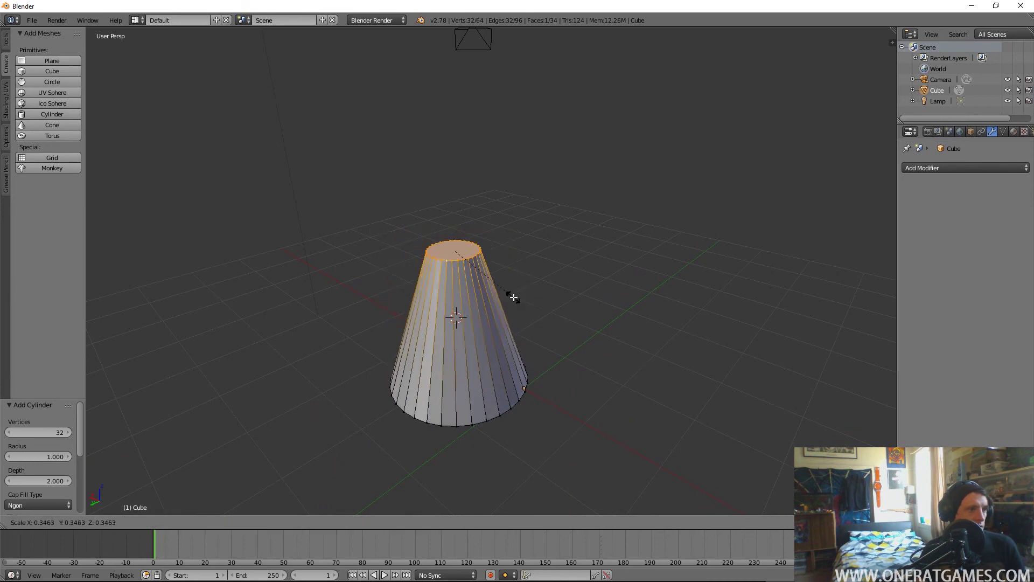
pyautogui.click(526, 305)
# Extrude the tapered cylinder's top face upward by about 1.6 along Z and scale the new top face
pyautogui.press('e')
pyautogui.click(560, 253)
pyautogui.press('s')
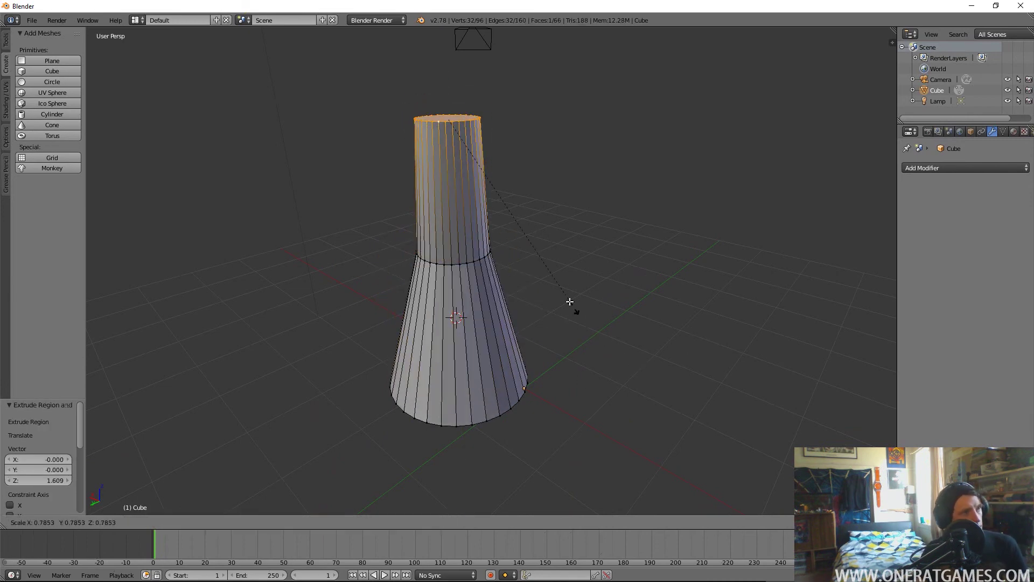
pyautogui.click(583, 347)
# Undo the neck extrusion and the scaling of the cylinder's top faces
pyautogui.moveTo(584, 346); pyautogui.dragTo(646, 285, button='middle')
pyautogui.hotkey('ctrl', 'z')
pyautogui.hotkey('ctrl', 'z')
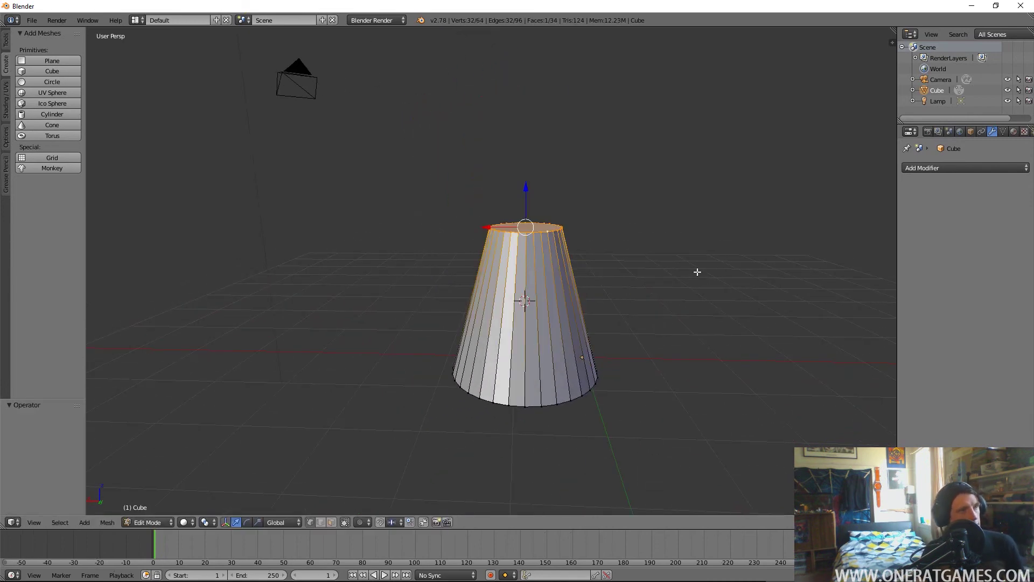
pyautogui.hotkey('ctrl', 'z')
# Select the whole cylinder and delete all of its vertices
pyautogui.press('a')
pyautogui.press('a')
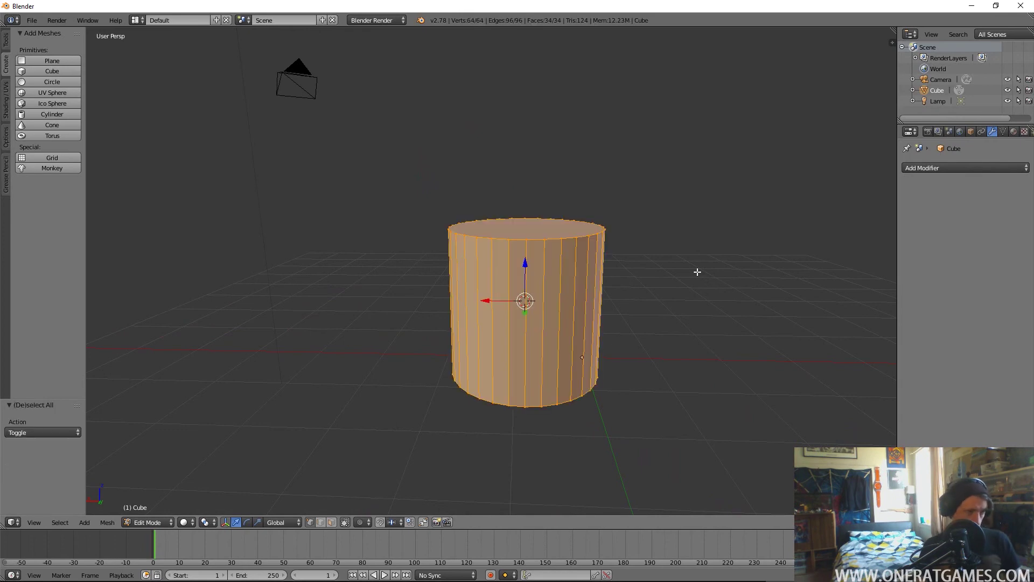
pyautogui.press('x')
pyautogui.click(696, 272)
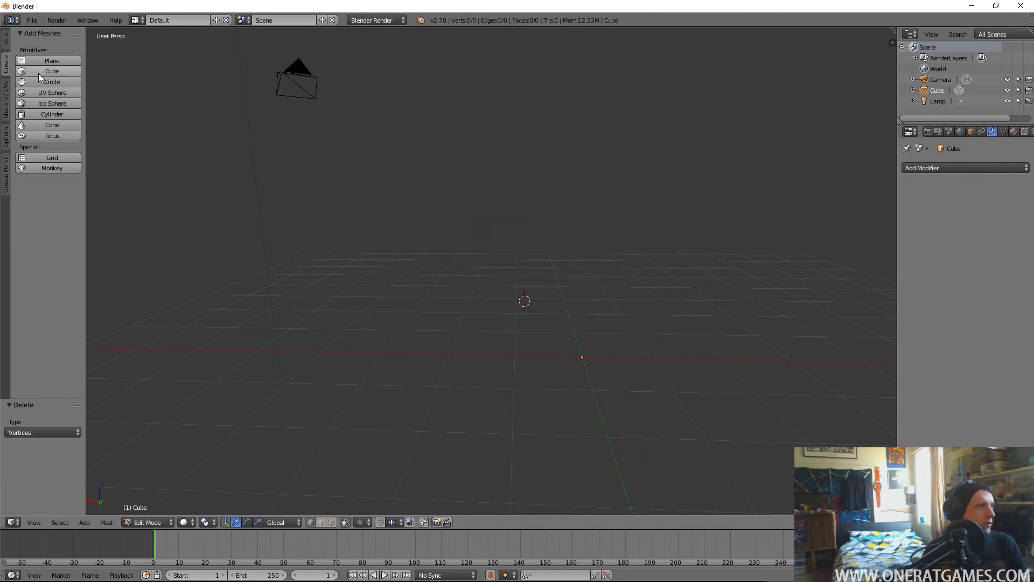
# Add a cube to the empty mesh and give it a Skin modifier
pyautogui.click(37, 72)
pyautogui.click(966, 167)
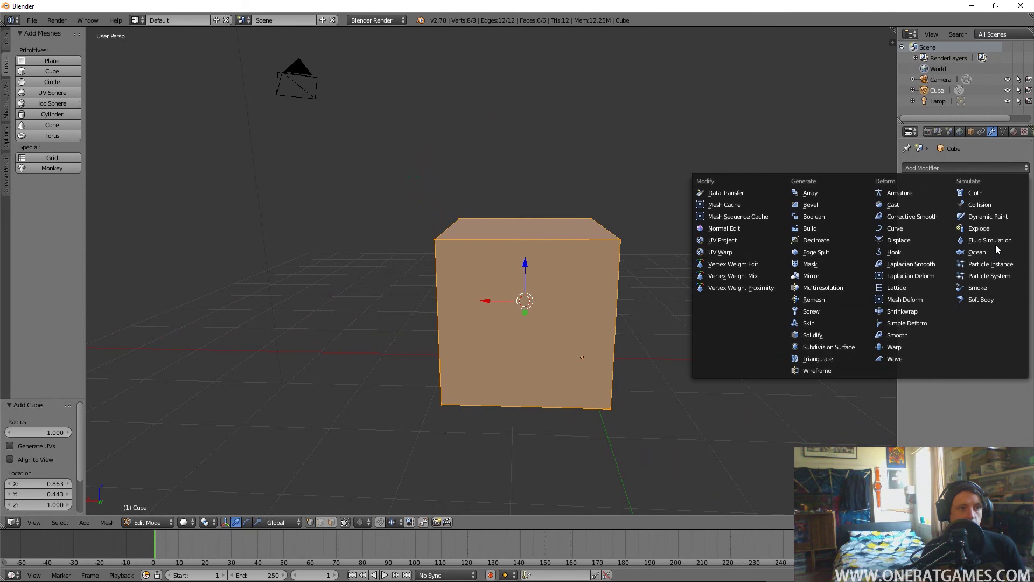
pyautogui.click(932, 167)
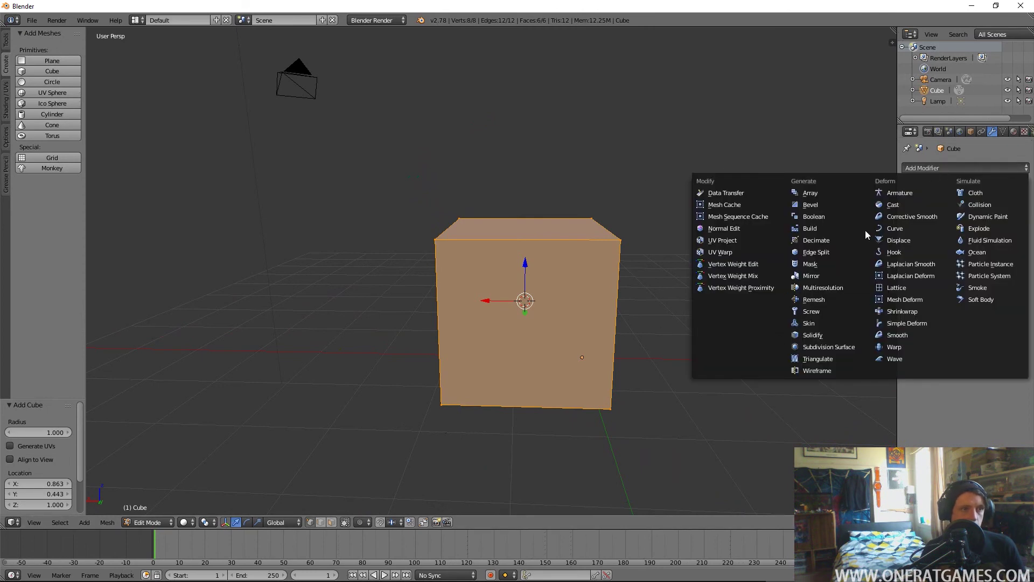
pyautogui.click(813, 326)
pyautogui.moveTo(488, 416); pyautogui.dragTo(485, 377, button='middle')
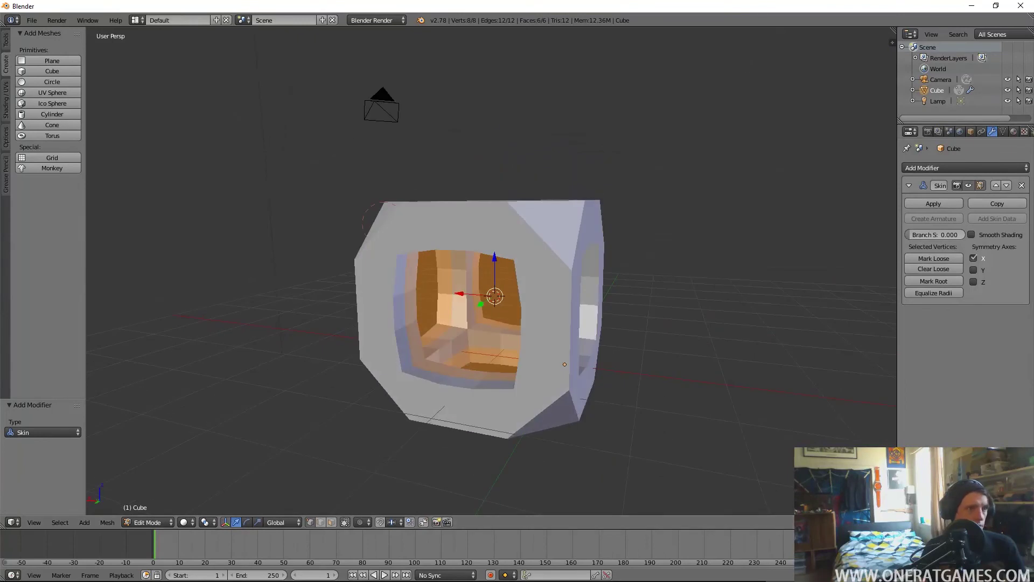
# Switch to Object Mode and apply the Skin modifier to the cube
pyautogui.click(923, 205)
pyautogui.press('Tab')
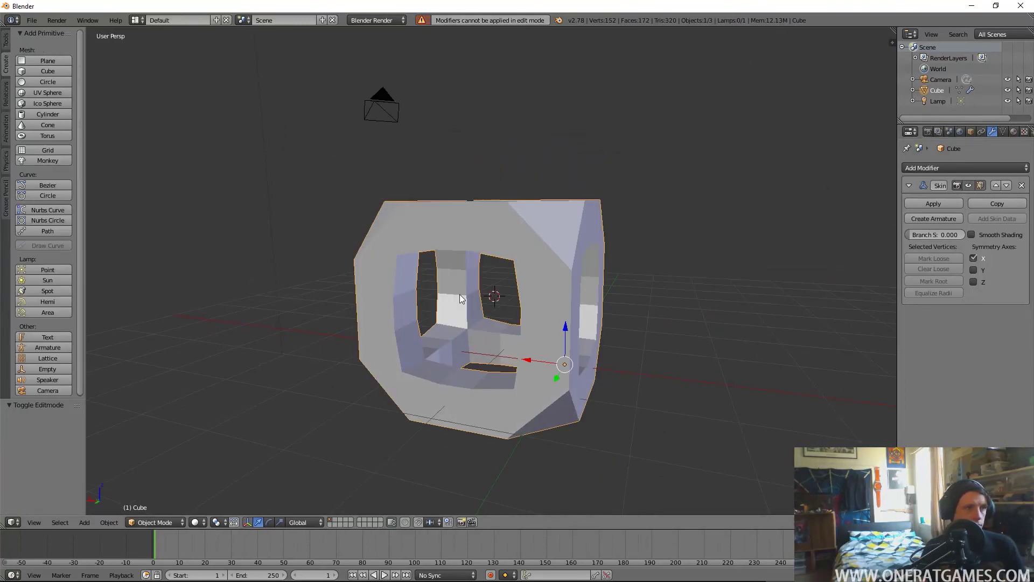
pyautogui.click(934, 203)
pyautogui.moveTo(337, 317); pyautogui.dragTo(377, 304, button='middle')
# Add a Bevel modifier to the hollow cube frame and set its width to 0.144
pyautogui.click(928, 170)
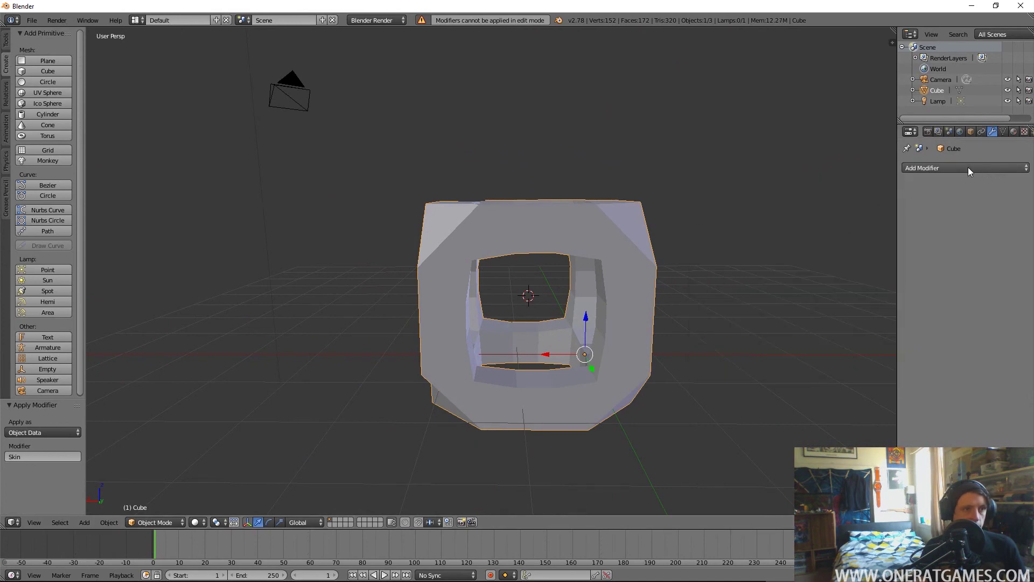
pyautogui.click(968, 167)
pyautogui.moveTo(538, 213); pyautogui.dragTo(969, 219, button='middle')
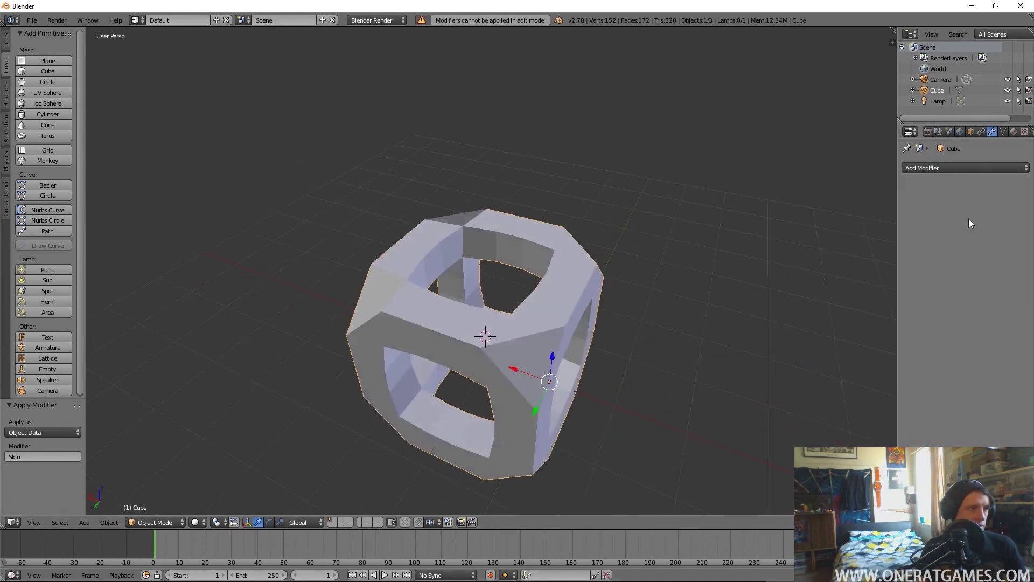
pyautogui.click(911, 169)
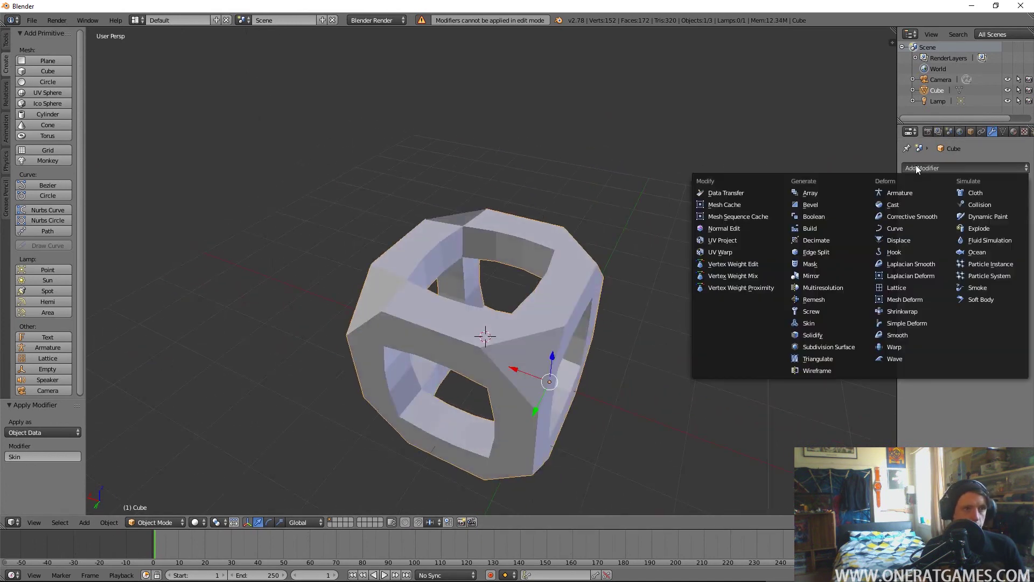
pyautogui.click(821, 206)
pyautogui.moveTo(821, 206); pyautogui.dragTo(884, 268, button='middle')
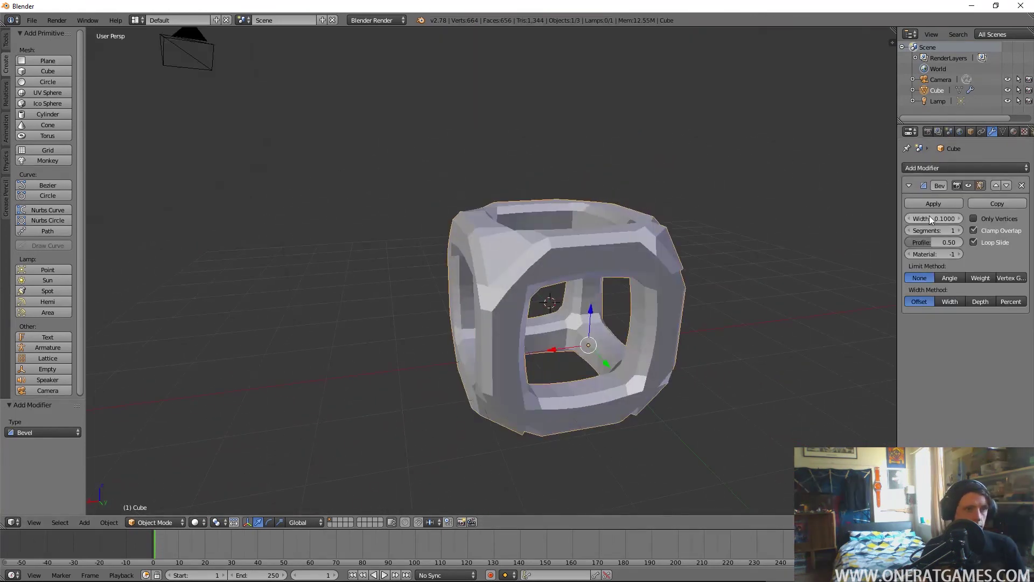
pyautogui.moveTo(933, 218); pyautogui.dragTo(950, 219)
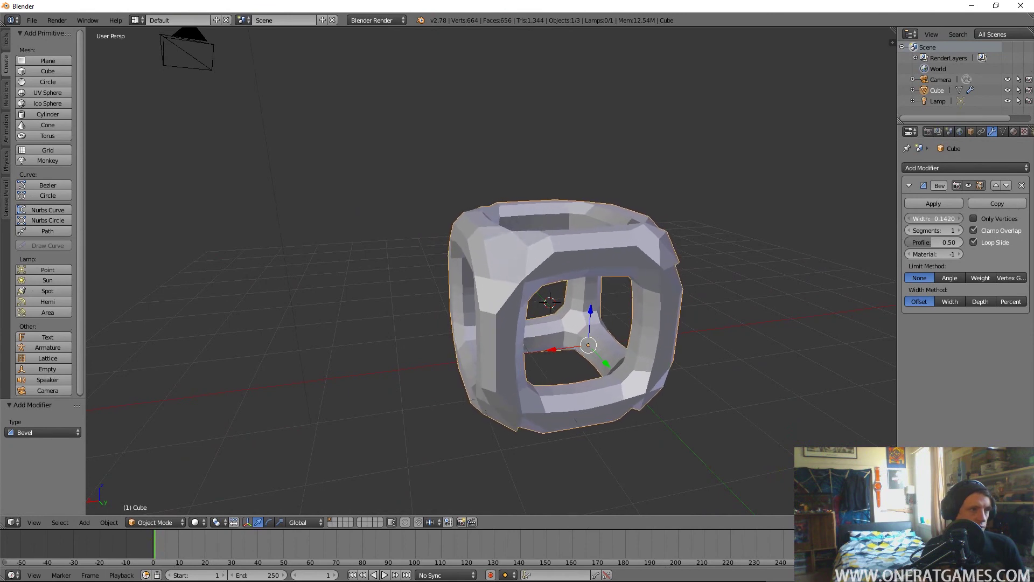
# Apply the Bevel modifier and inspect the beveled frame from several angles
pyautogui.click(933, 203)
pyautogui.moveTo(819, 244); pyautogui.dragTo(662, 248, button='middle')
pyautogui.scroll(2, 701, 237)
pyautogui.scroll(-3, 629, 206)
pyautogui.scroll(2, 864, 212)
pyautogui.scroll(-2, 863, 211)
# Undo the application of the Bevel modifier, its width change and its addition to the frame
pyautogui.hotkey('ctrl', 'z')
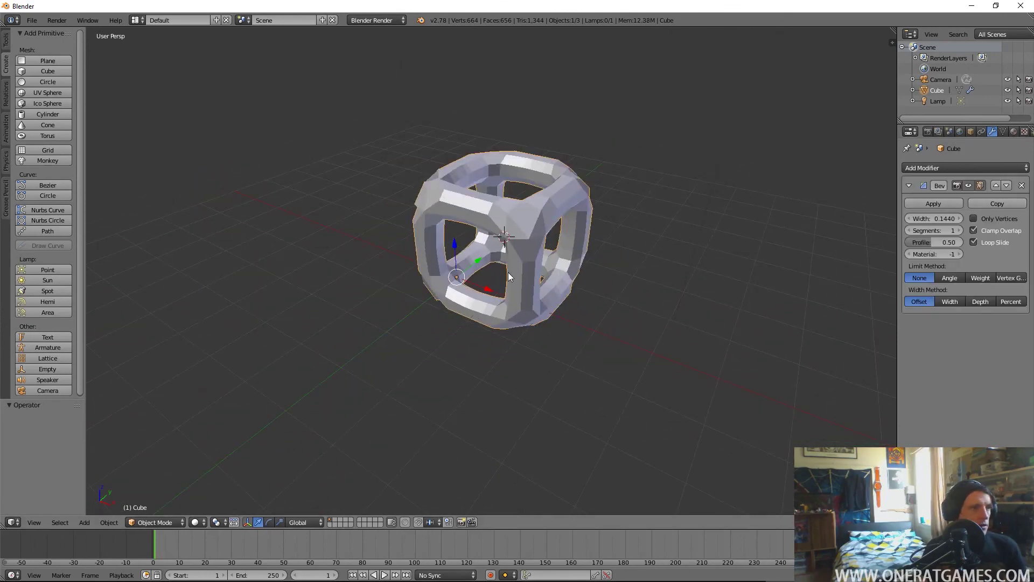
pyautogui.moveTo(508, 272); pyautogui.dragTo(658, 169, button='middle')
pyautogui.scroll(4, 598, 244)
pyautogui.hotkey('ctrl', 'z')
pyautogui.hotkey('ctrl', 'z')
pyautogui.hotkey('ctrl', 'z')
pyautogui.moveTo(237, 186); pyautogui.dragTo(489, 243, button='middle')
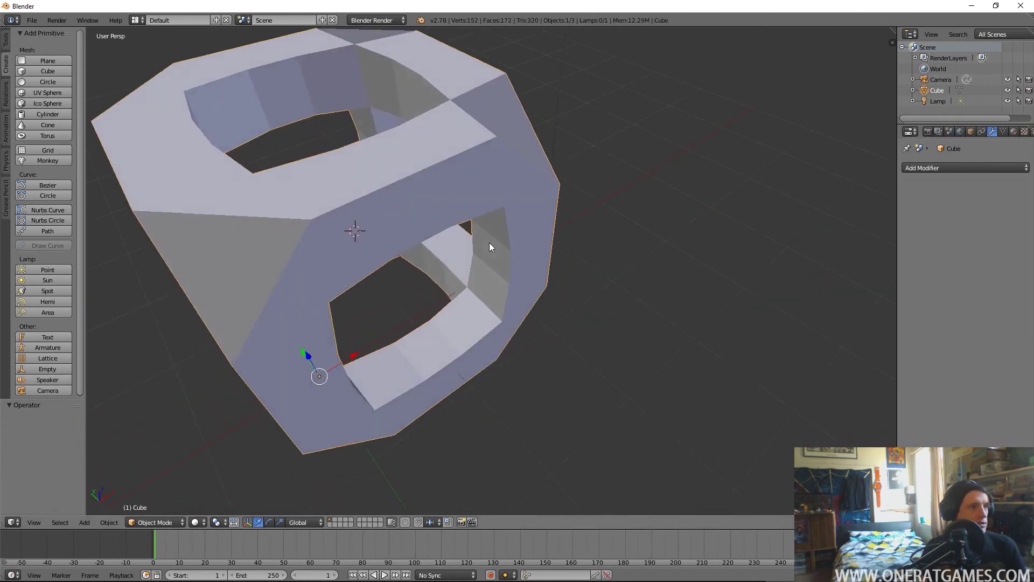
# Try a Subdivision Surface modifier on the hollow cube frame, inspect the smoothing and remove the modifier
pyautogui.scroll(-1, 489, 242)
pyautogui.click(919, 167)
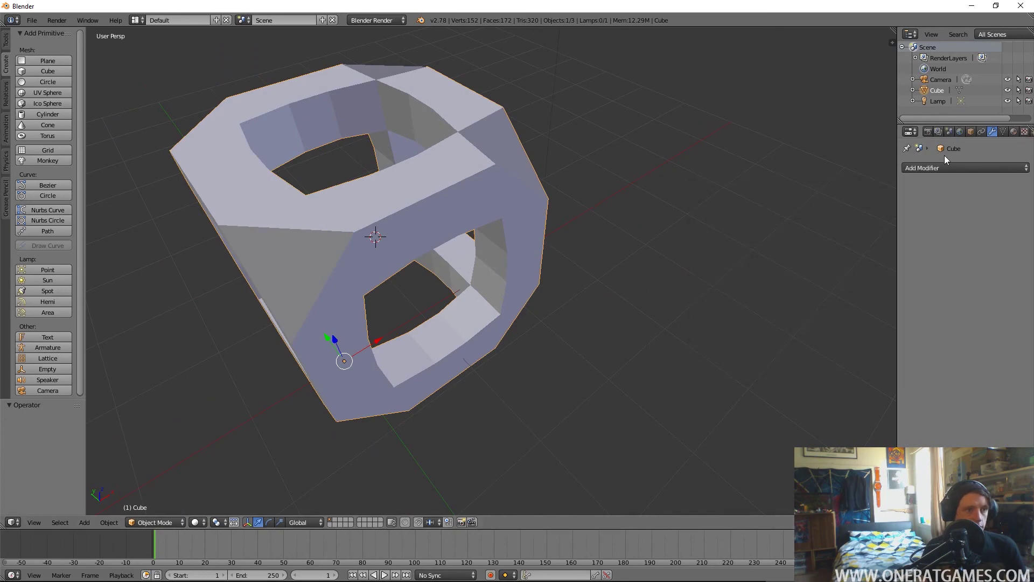
pyautogui.click(944, 168)
pyautogui.click(821, 345)
pyautogui.scroll(3, 490, 232)
pyautogui.moveTo(632, 354); pyautogui.dragTo(695, 235, button='middle')
pyautogui.scroll(-3, 491, 206)
pyautogui.scroll(-2, 599, 238)
pyautogui.moveTo(599, 237); pyautogui.dragTo(480, 201, button='middle')
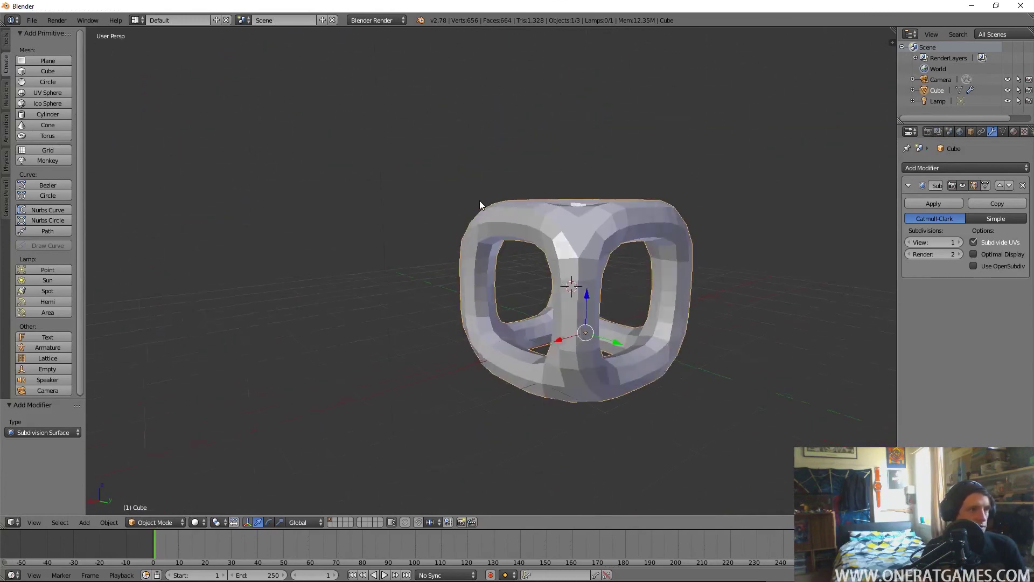
pyautogui.click(1023, 186)
# Enter Edit Mode, select the whole frame and delete all of its vertices
pyautogui.press('Tab')
pyautogui.press('a')
pyautogui.press('a')
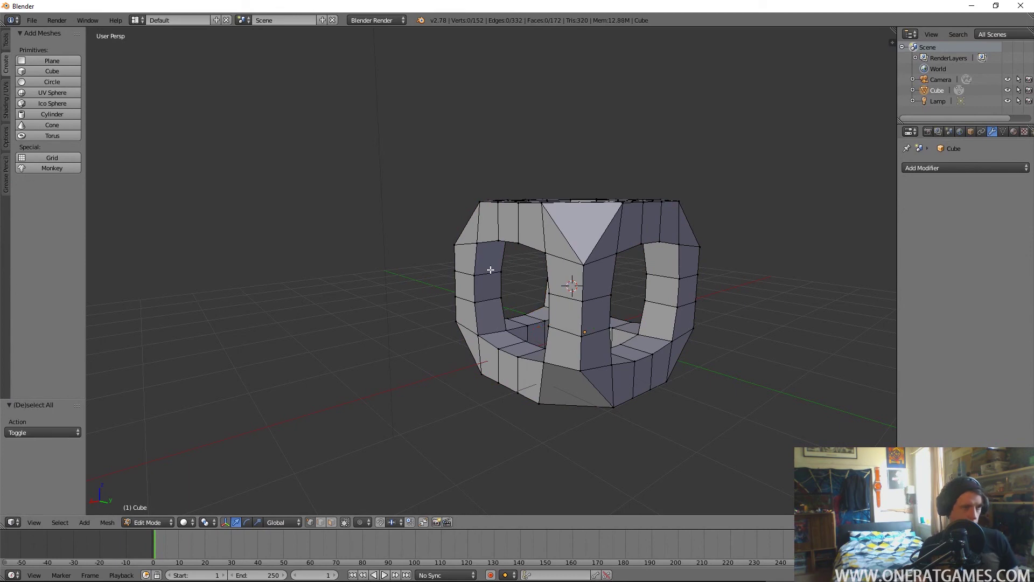
pyautogui.press('x')
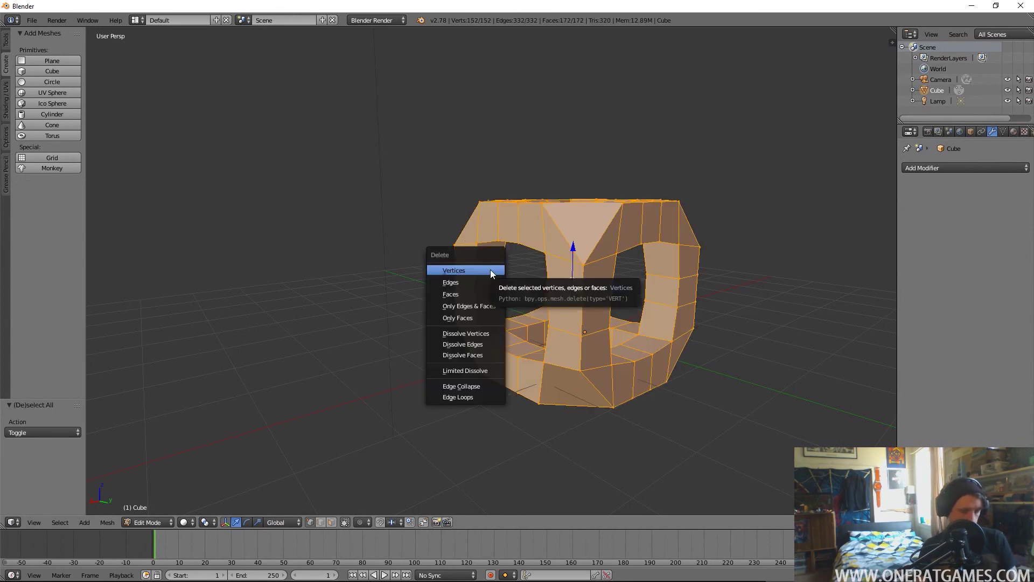
pyautogui.click(490, 270)
# Add a new cube to the empty mesh and stop the running timeline playback
pyautogui.click(52, 70)
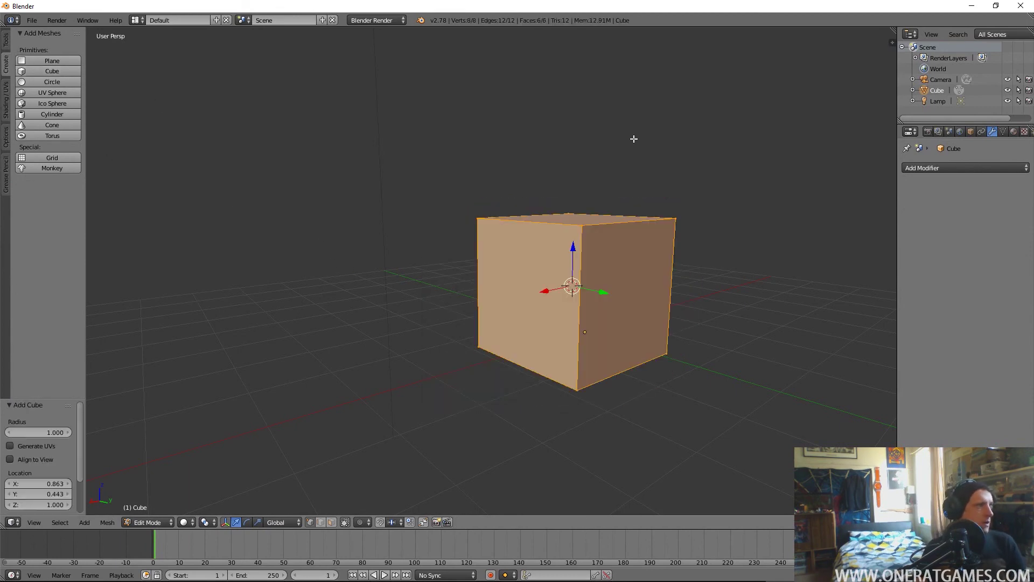
pyautogui.moveTo(720, 236); pyautogui.dragTo(410, 421, button='middle')
pyautogui.scroll(-4, 484, 343)
pyautogui.scroll(2, 483, 342)
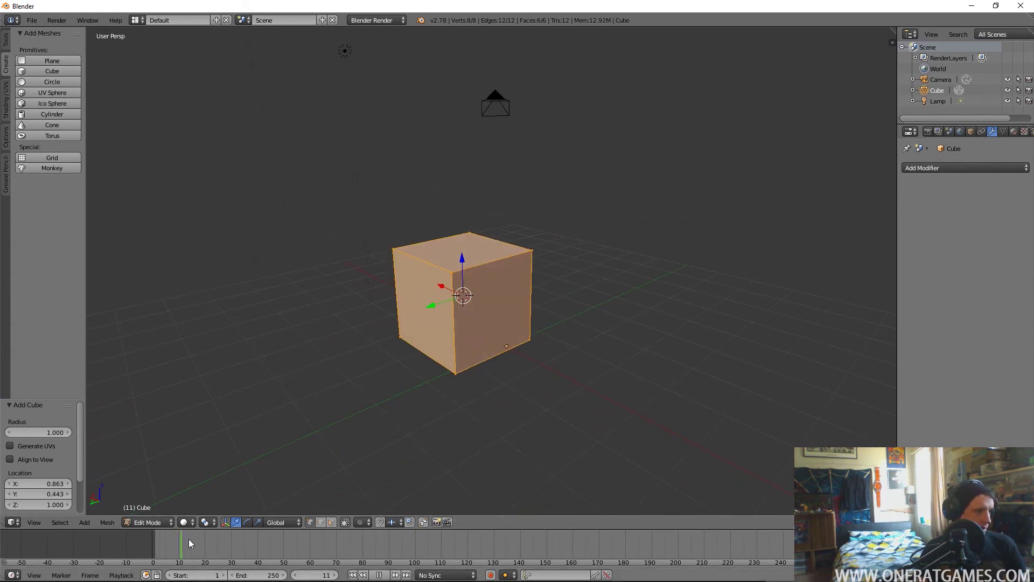
pyautogui.press('Escape')
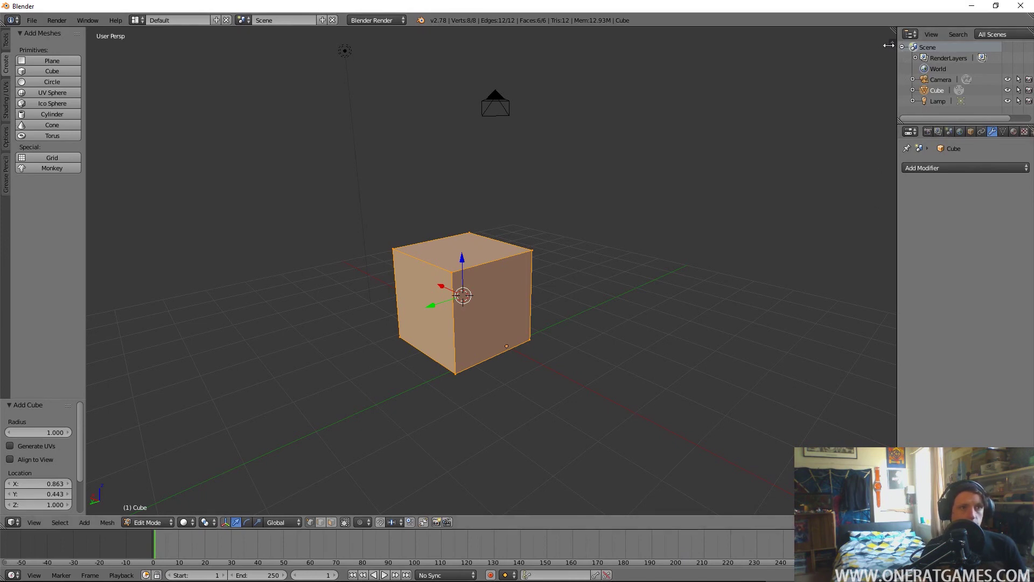
# Show the transform properties, switch to Object Mode and insert location keyframes for the cube at frame 2
pyautogui.press('n')
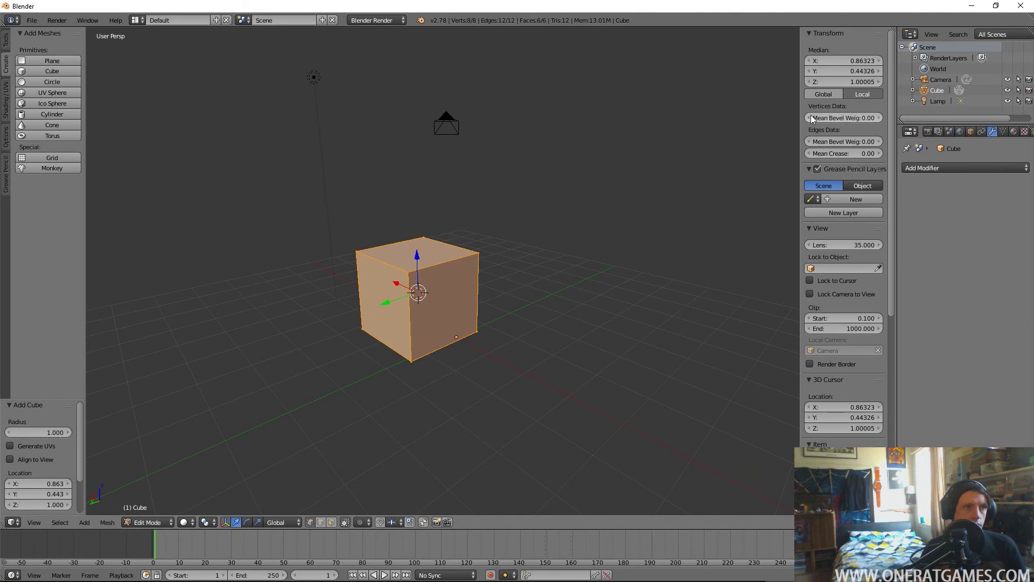
pyautogui.rightClick(833, 81)
pyautogui.rightClick(839, 82)
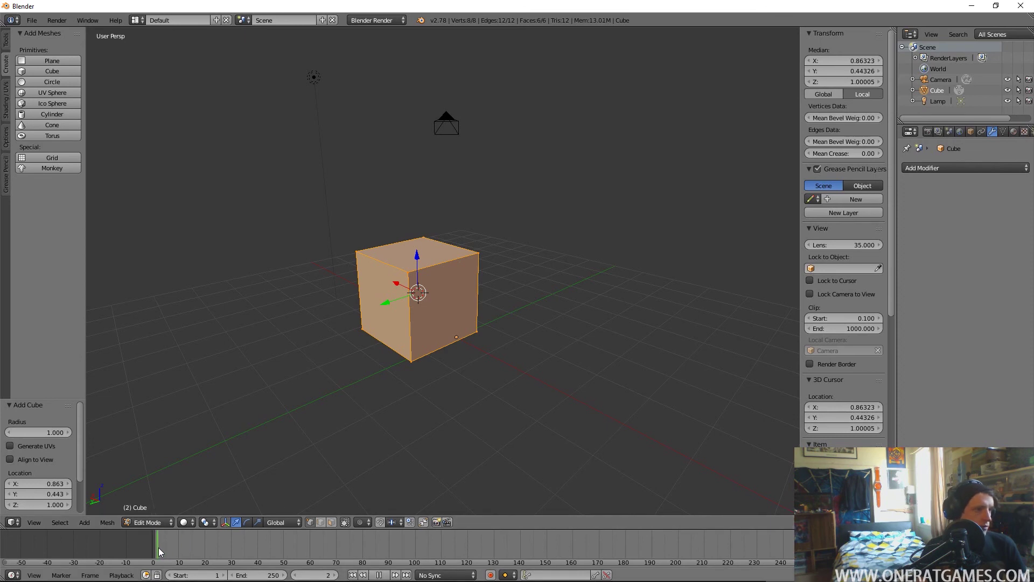
pyautogui.press('Tab')
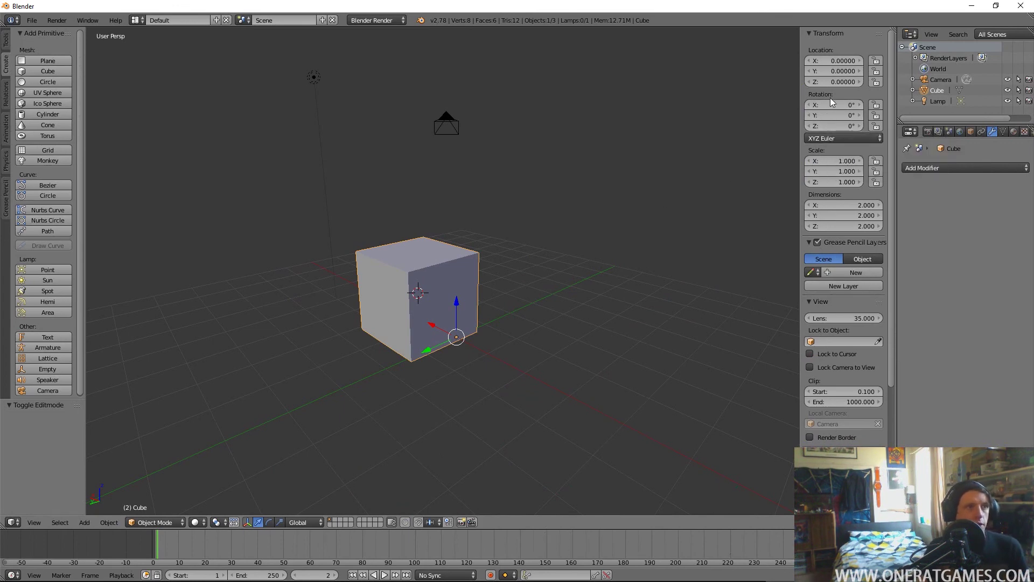
pyautogui.rightClick(819, 81)
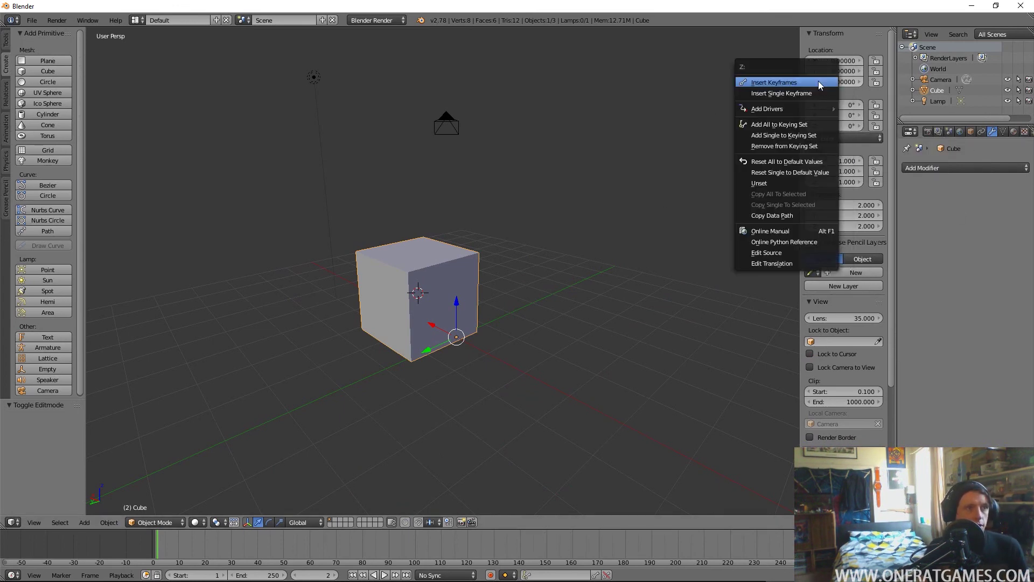
pyautogui.click(819, 77)
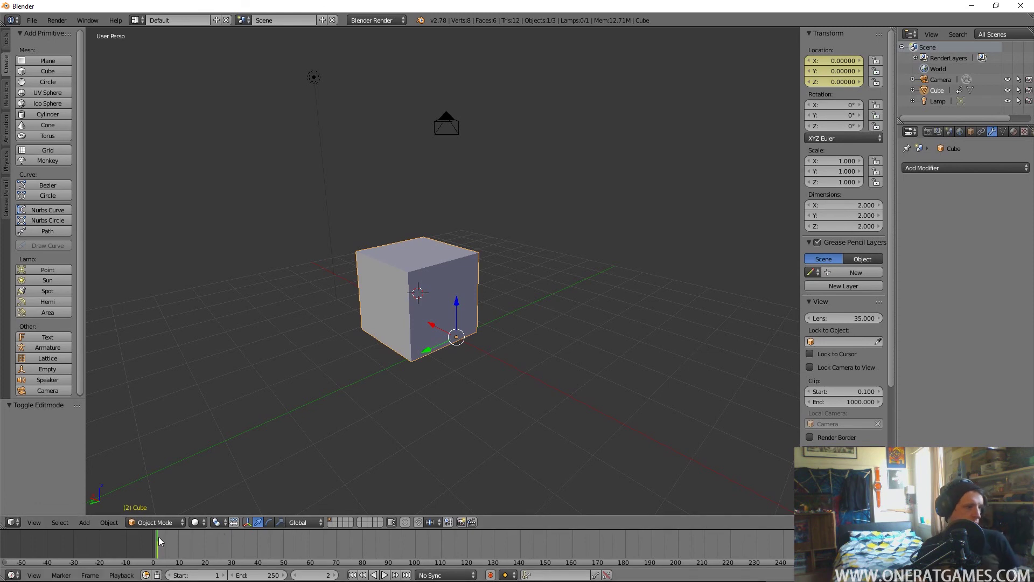
# Go to frame 63, move the cube about -9.63 along Y and insert location keyframes there
pyautogui.moveTo(159, 536); pyautogui.dragTo(318, 542)
pyautogui.moveTo(433, 353); pyautogui.dragTo(614, 264)
pyautogui.rightClick(827, 86)
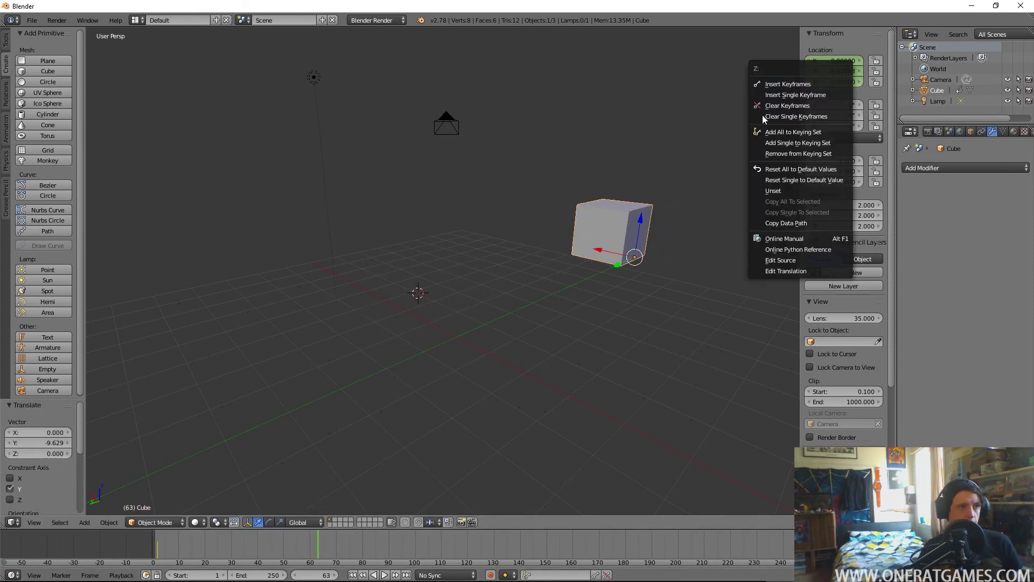
pyautogui.click(787, 84)
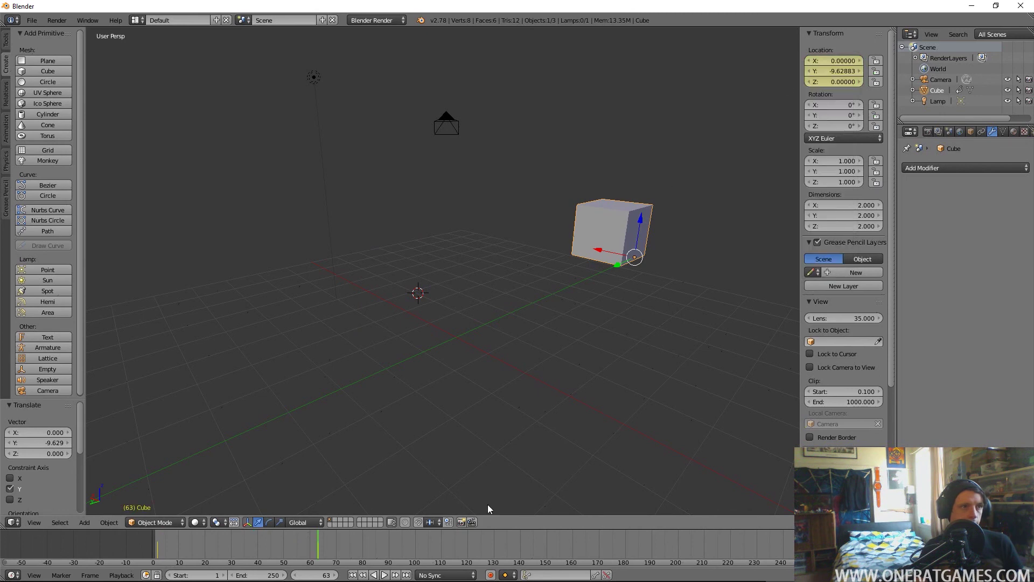
# Play the cube's movement animation, stop it and replay it from the start of the timeline
pyautogui.click(384, 575)
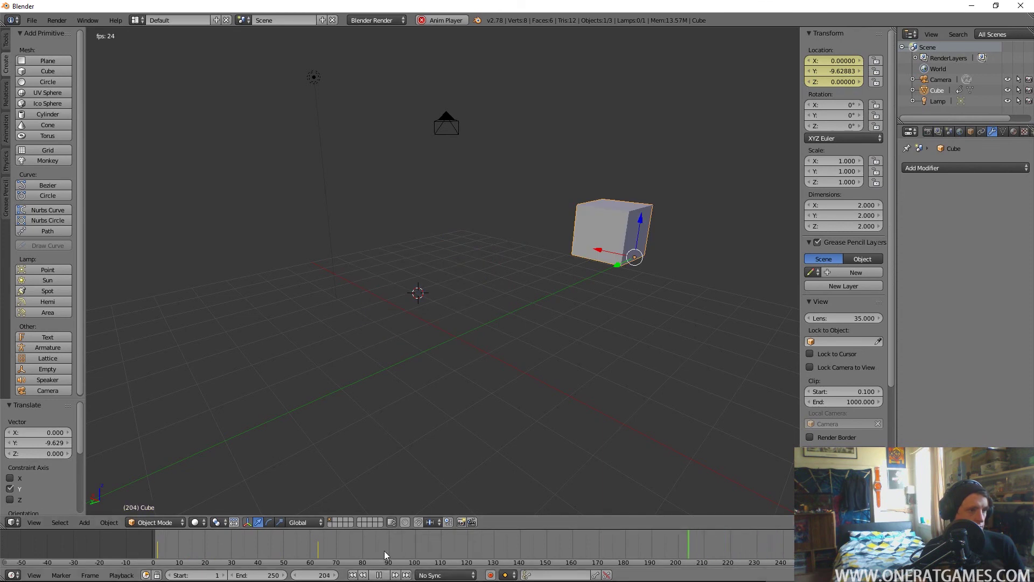
pyautogui.hotkey('alt', 'a')
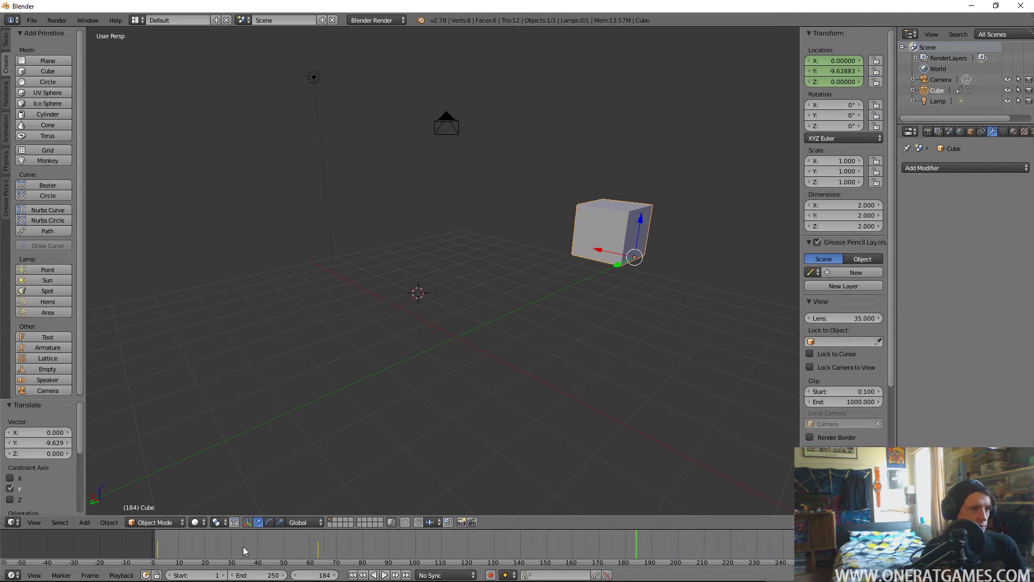
pyautogui.click(157, 549)
pyautogui.hotkey('alt', 'a')
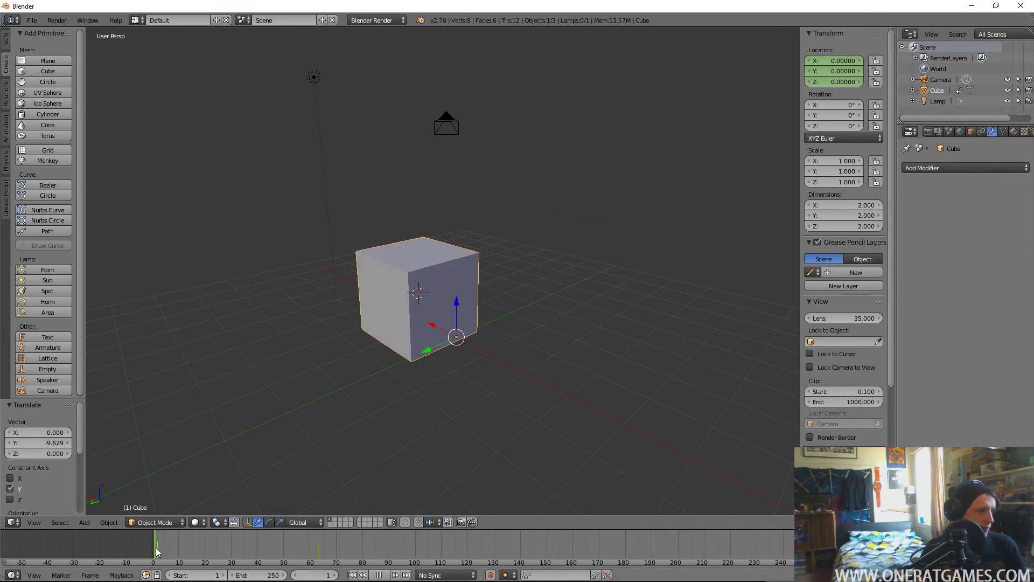
# Return to frame 2 and insert rotation keyframes for the cube
pyautogui.moveTo(157, 548); pyautogui.dragTo(159, 548)
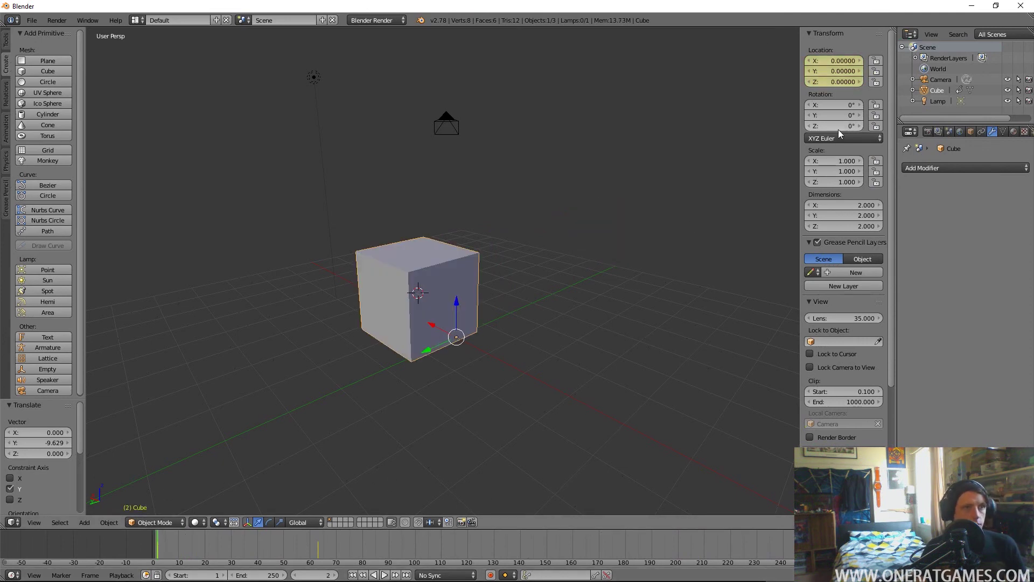
pyautogui.rightClick(838, 130)
pyautogui.click(806, 129)
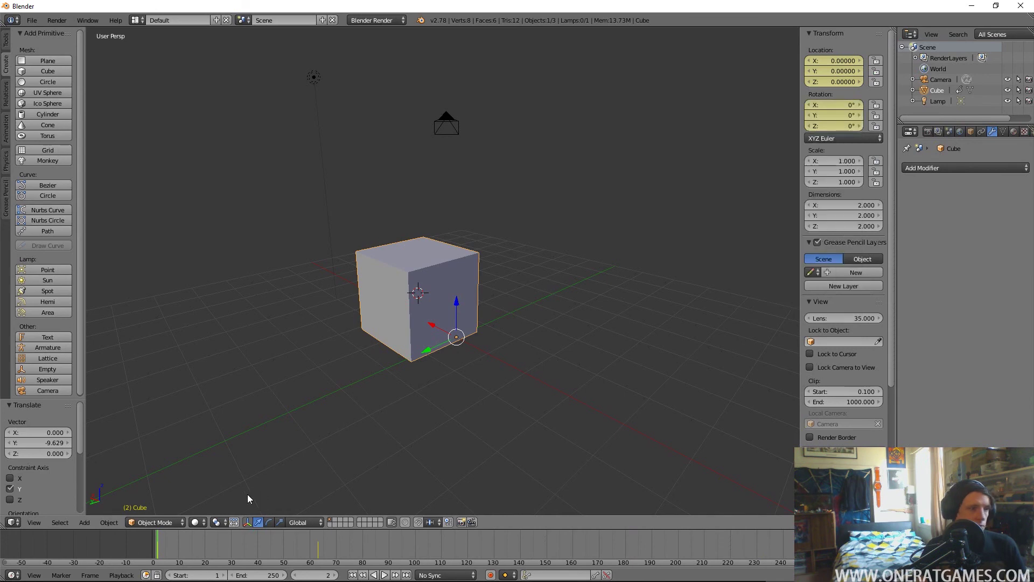
# Go to frame 63, set the cube's Z rotation to 360° and insert rotation keyframes there
pyautogui.moveTo(167, 545); pyautogui.dragTo(316, 551)
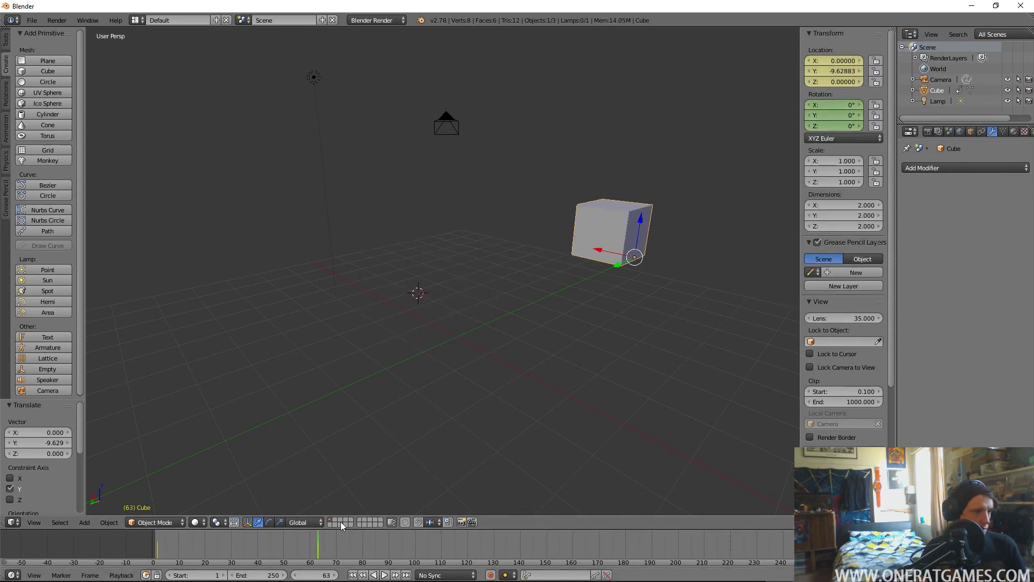
pyautogui.click(842, 125)
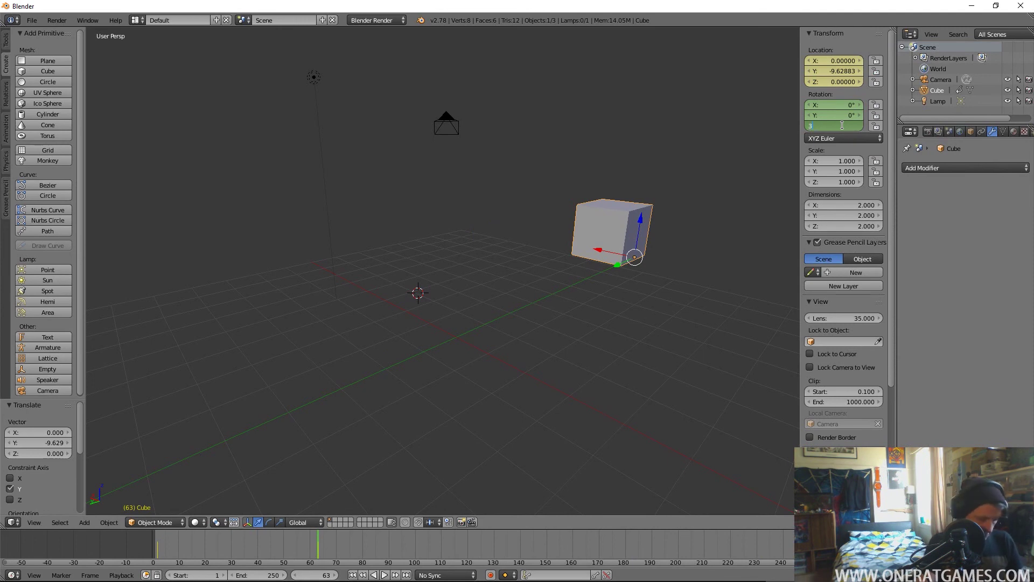
pyautogui.rightClick(842, 125)
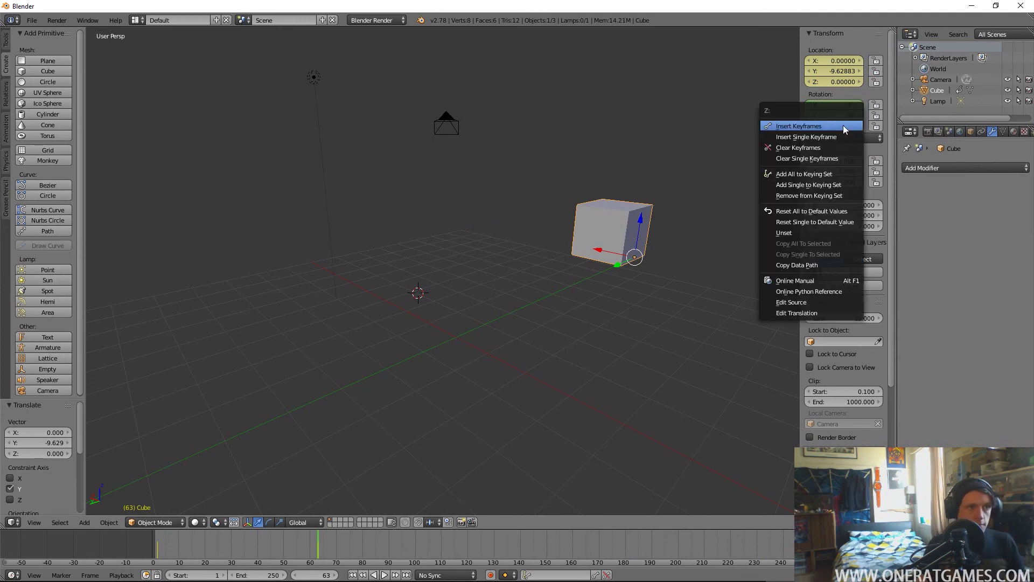
pyautogui.click(842, 125)
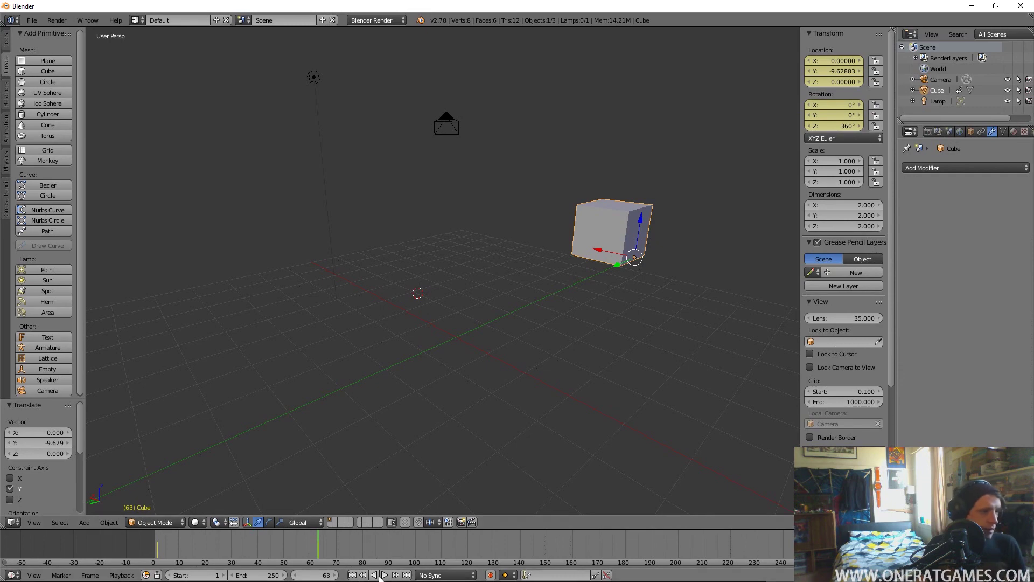
pyautogui.click(351, 577)
pyautogui.click(387, 378)
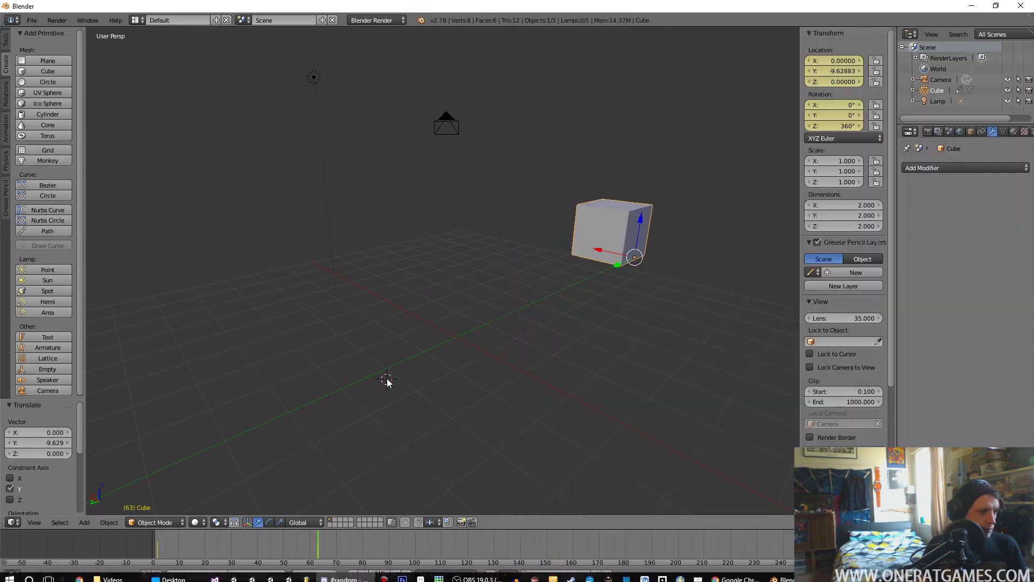
# Play the cube's combined movement and rotation animation from the start of the timeline and stop it
pyautogui.click(352, 575)
pyautogui.click(385, 574)
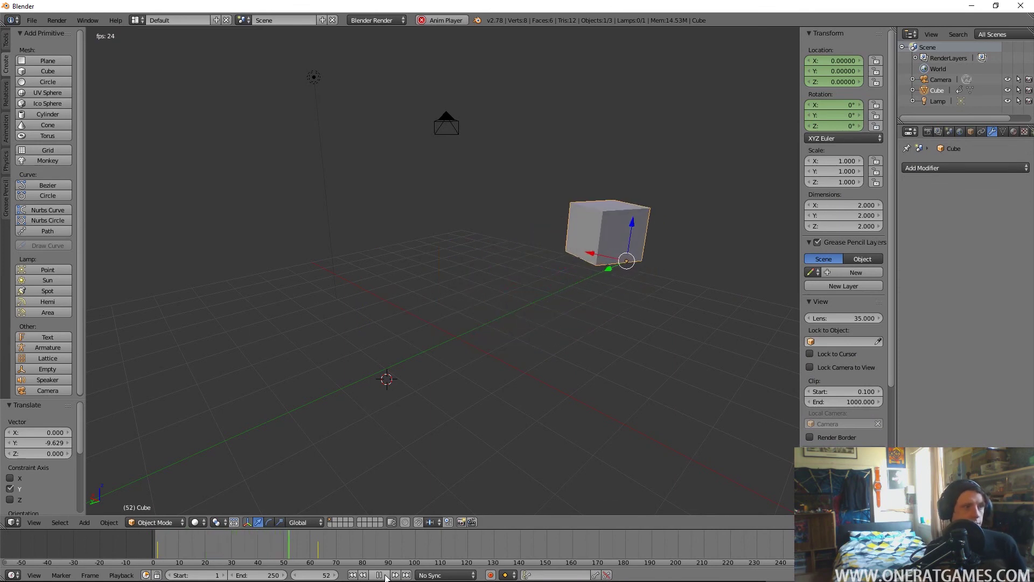
pyautogui.click(385, 576)
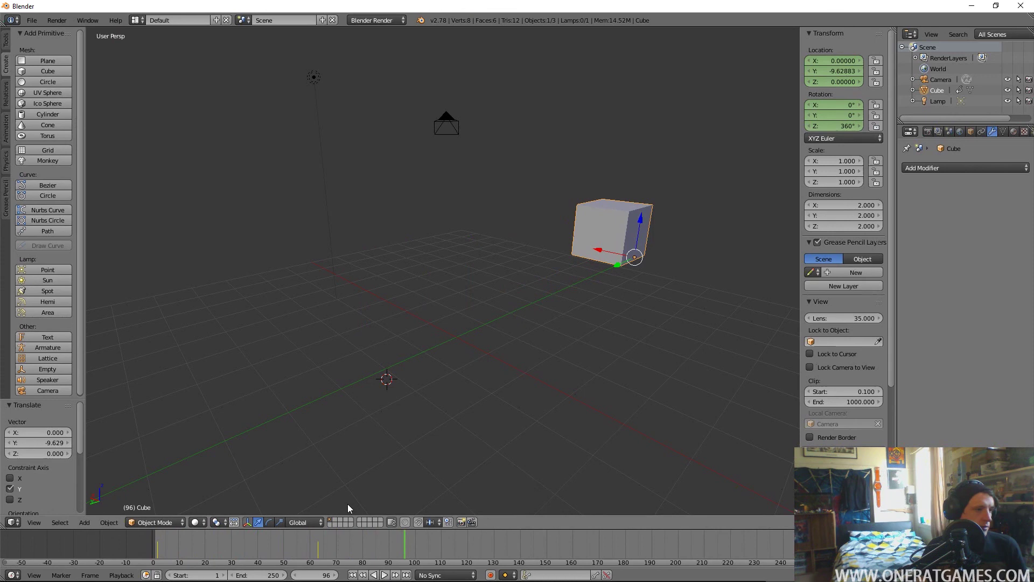
# Split the 3D viewport vertically and switch the new area to the Dope Sheet
pyautogui.moveTo(893, 32)
pyautogui.mouseDown()
pyautogui.moveTo(792, 35)
pyautogui.moveTo(892, 30)
pyautogui.mouseUp()
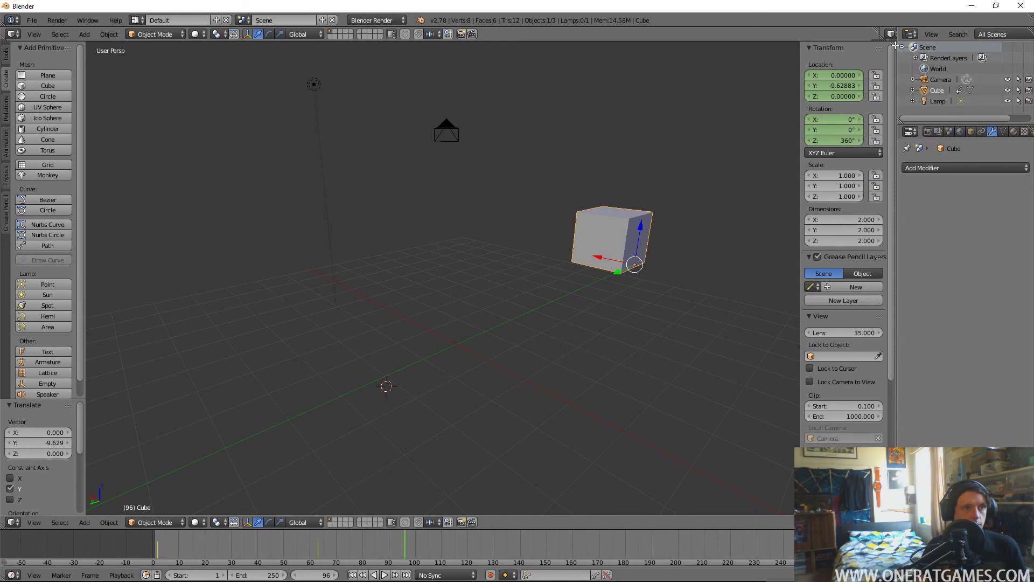
pyautogui.moveTo(894, 46); pyautogui.dragTo(719, 485)
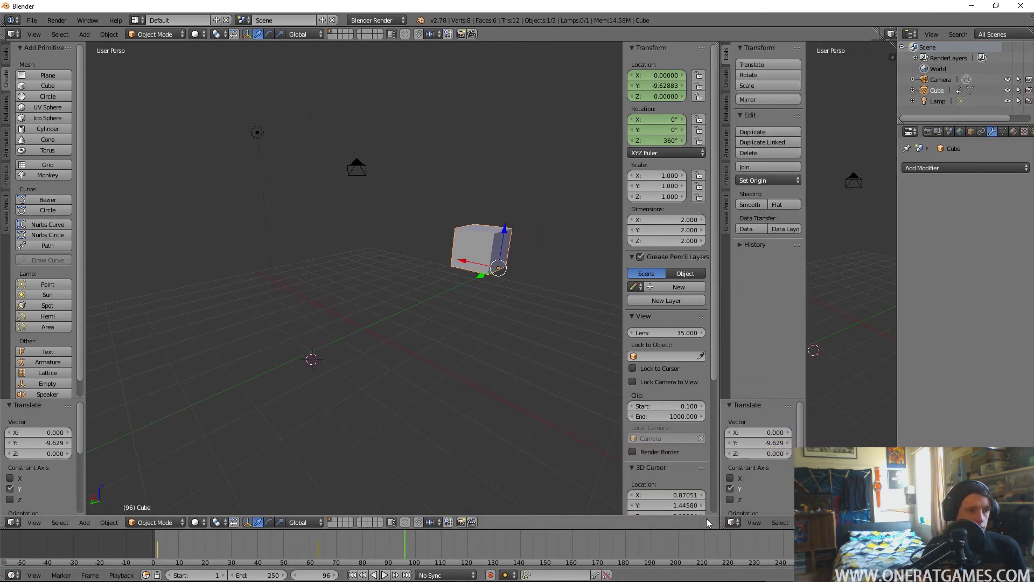
pyautogui.click(733, 522)
pyautogui.click(733, 436)
pyautogui.click(733, 524)
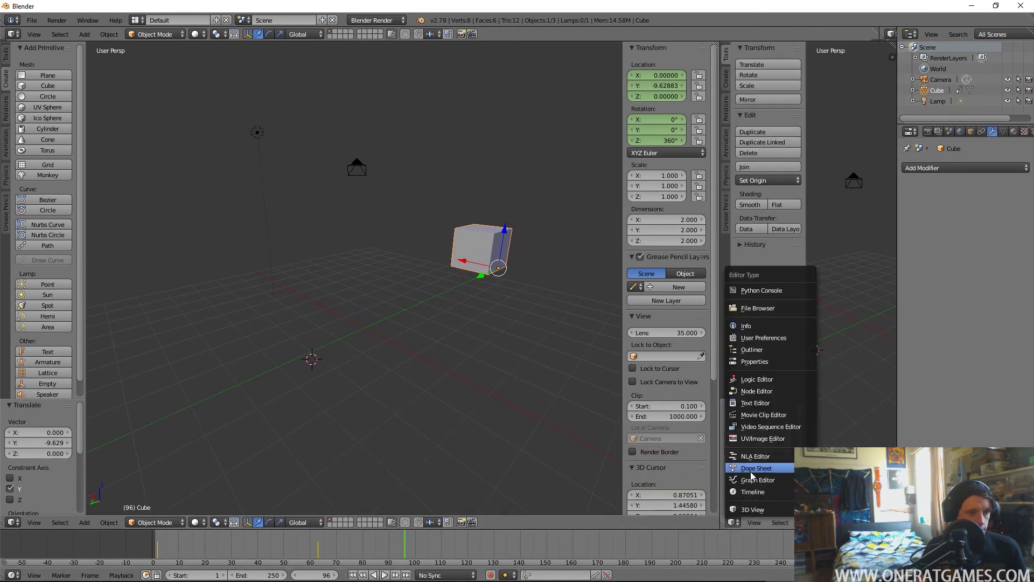
pyautogui.click(752, 476)
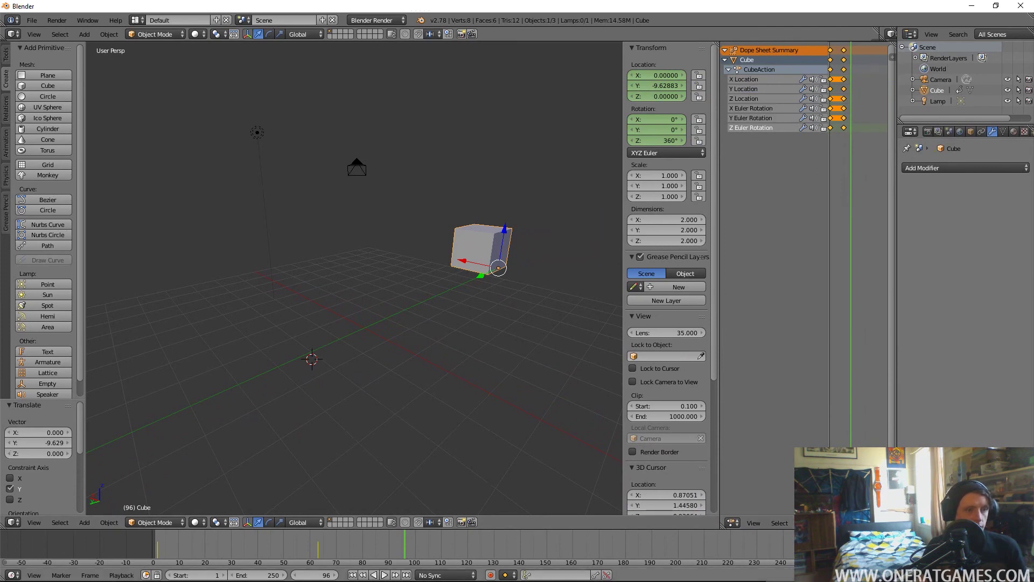
# Set the extrapolation mode of the cube's Z Euler Rotation channel to Linear
pyautogui.click(840, 523)
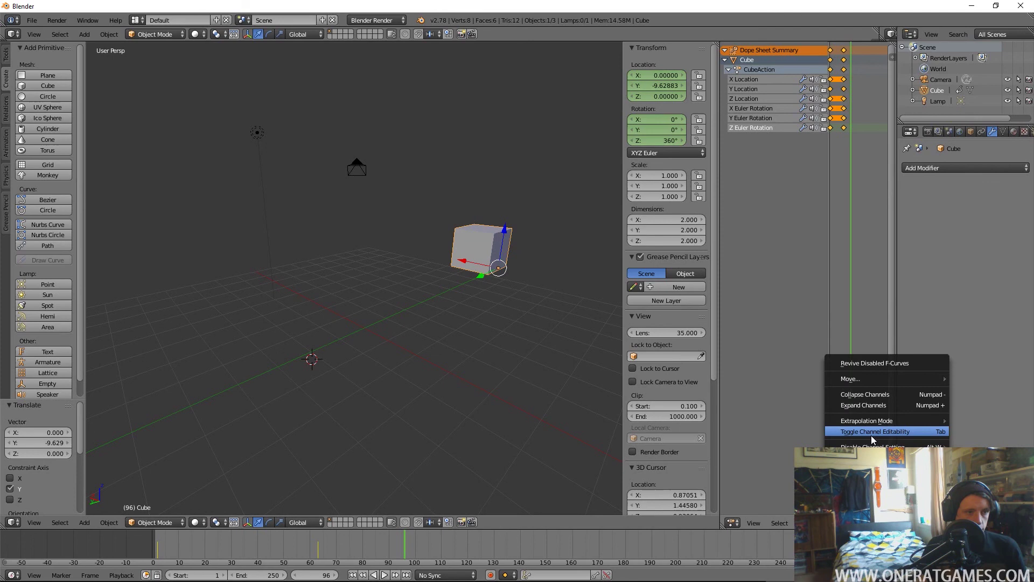
pyautogui.moveTo(855, 420)
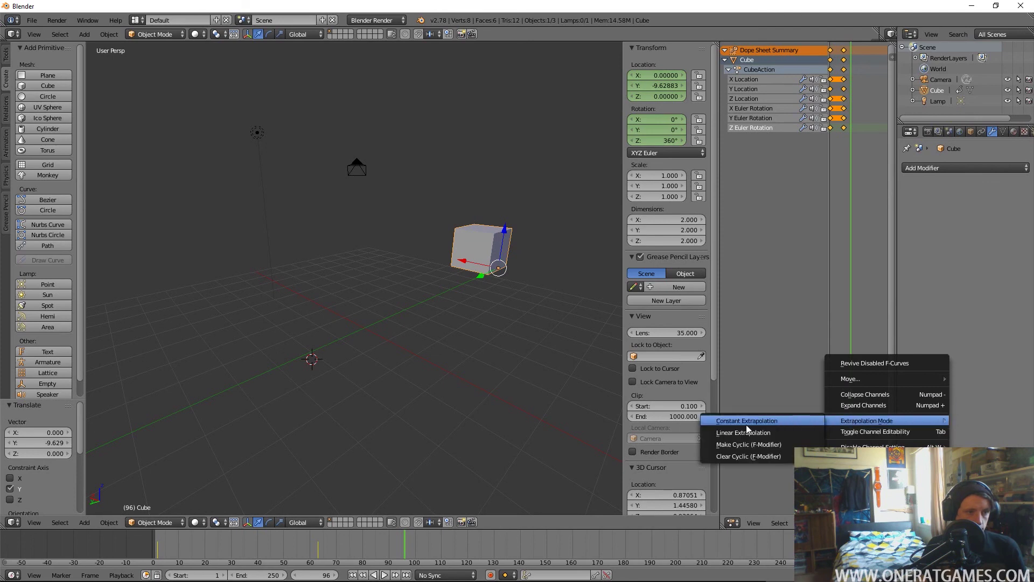
pyautogui.click(745, 443)
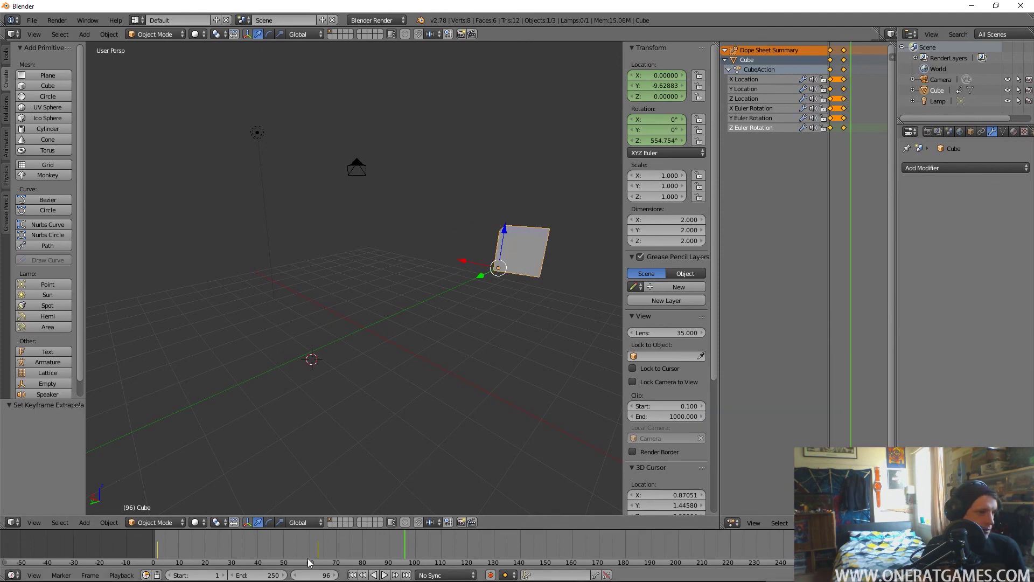
# Play the animation and view the continuously spinning cube from several angles, stopping playback at the end
pyautogui.click(384, 575)
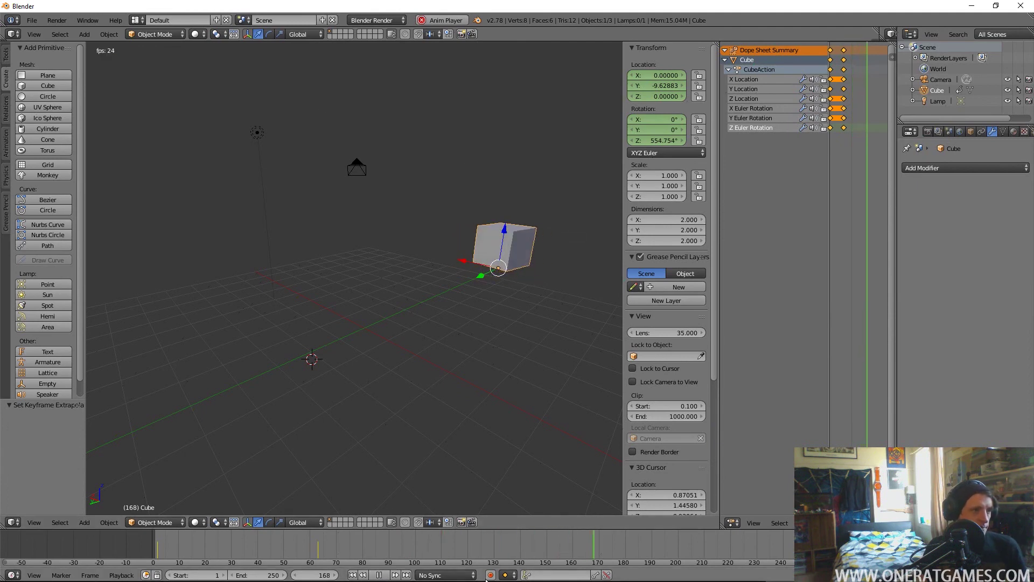
pyautogui.moveTo(477, 412); pyautogui.dragTo(478, 477, button='middle')
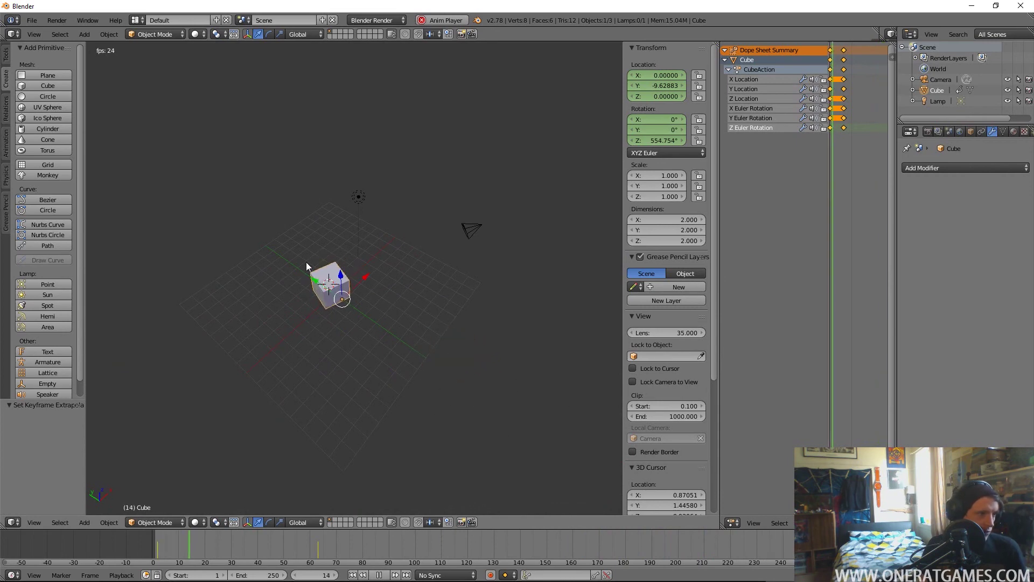
pyautogui.moveTo(322, 355); pyautogui.dragTo(492, 377, button='middle')
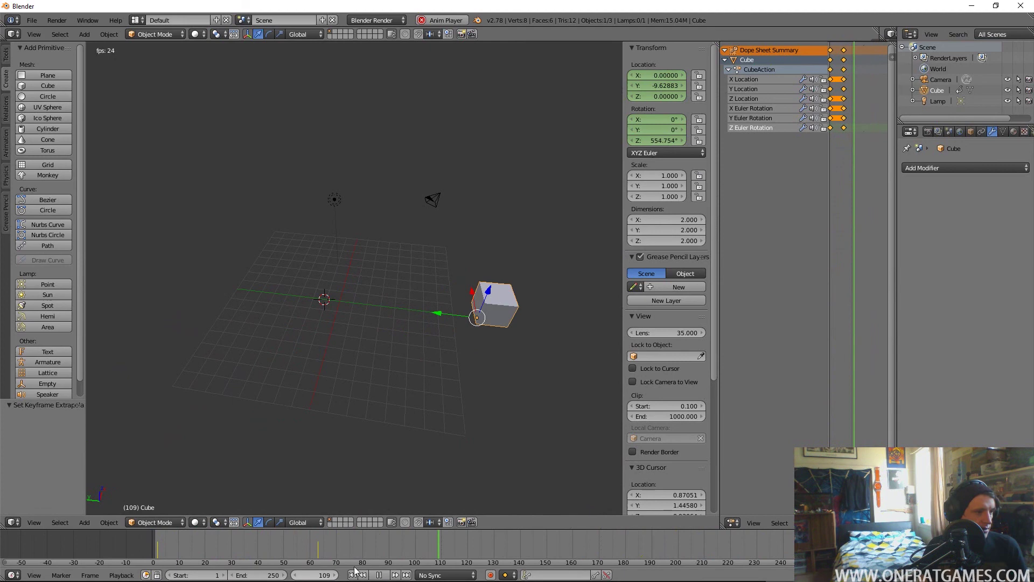
pyautogui.press('Escape')
pyautogui.moveTo(351, 395); pyautogui.dragTo(404, 344, button='middle')
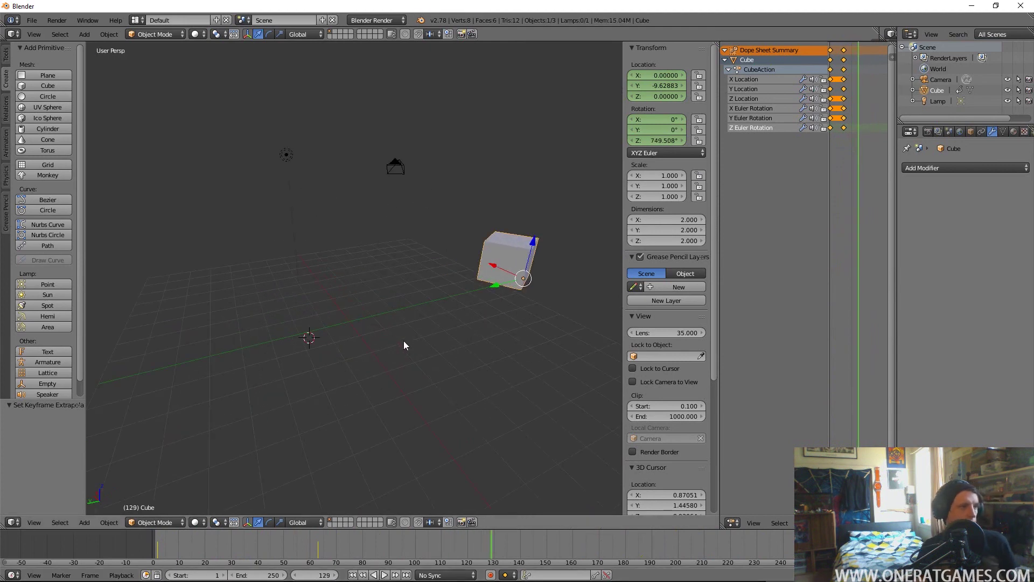
# Undo the cube's keyframes and the preceding edits back to the tapered, bottle-shaped mesh
pyautogui.hotkey('ctrl', 'z')
pyautogui.hotkey('ctrl', 'z')
pyautogui.hotkey('ctrl', 'z')
pyautogui.hotkey('ctrl', 'z')
pyautogui.hotkey('ctrl', 'z')
pyautogui.hotkey('ctrl', 'z')
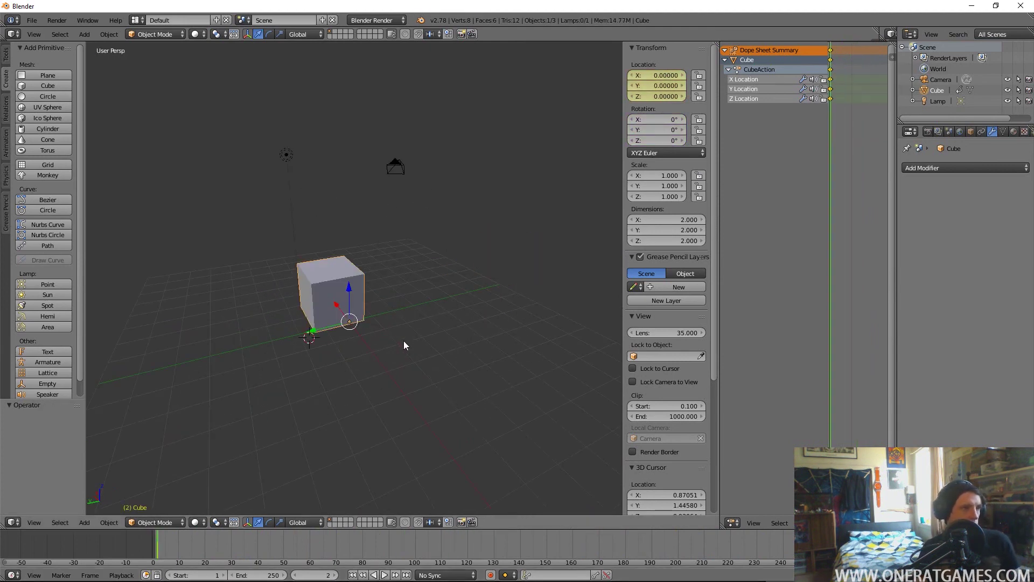
pyautogui.hotkey('ctrl', 'z')
pyautogui.hotkey('ctrl', 'z')
pyautogui.hotkey('ctrl', 'z')
pyautogui.hotkey('ctrl', 'z')
pyautogui.hotkey('ctrl', 'z')
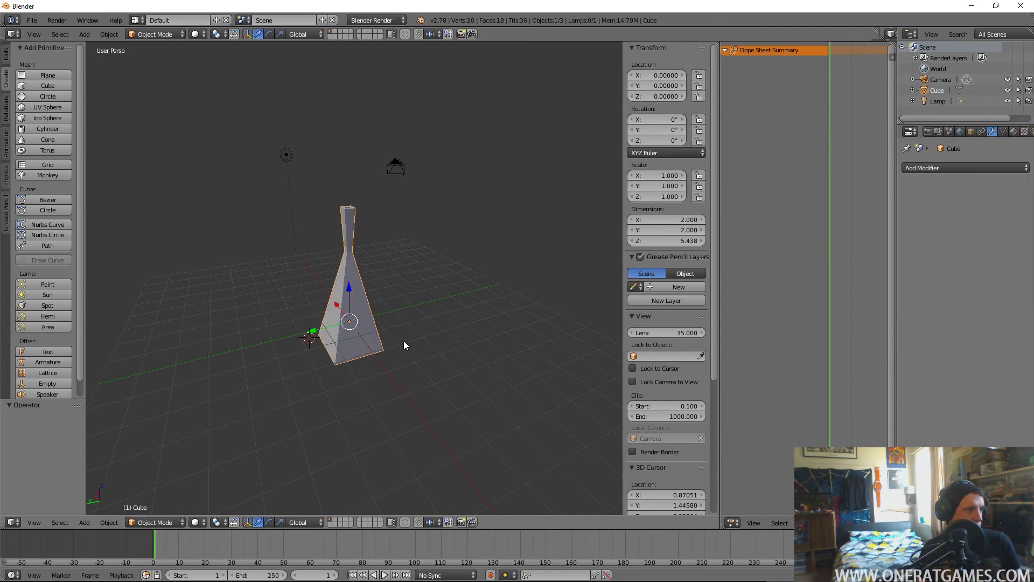
pyautogui.moveTo(334, 337); pyautogui.dragTo(374, 401, button='middle')
pyautogui.scroll(4, 450, 419)
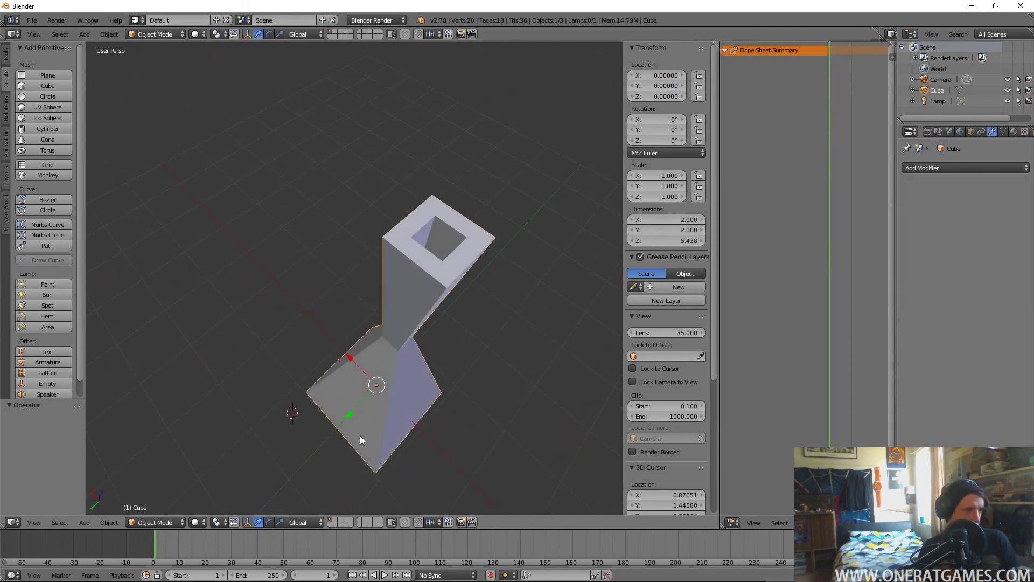
# Redo back to the cube with the Skin modifier and remove that modifier
pyautogui.hotkey('ctrl', 'shift', 'z')
pyautogui.moveTo(360, 435); pyautogui.dragTo(232, 335, button='middle')
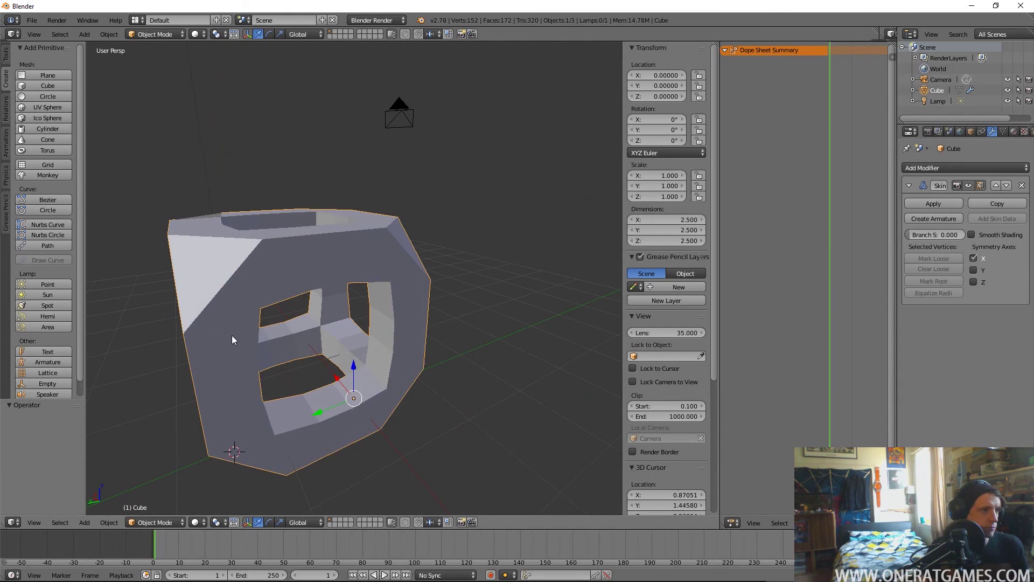
pyautogui.press('Tab')
pyautogui.scroll(-3, 371, 356)
pyautogui.press('Tab')
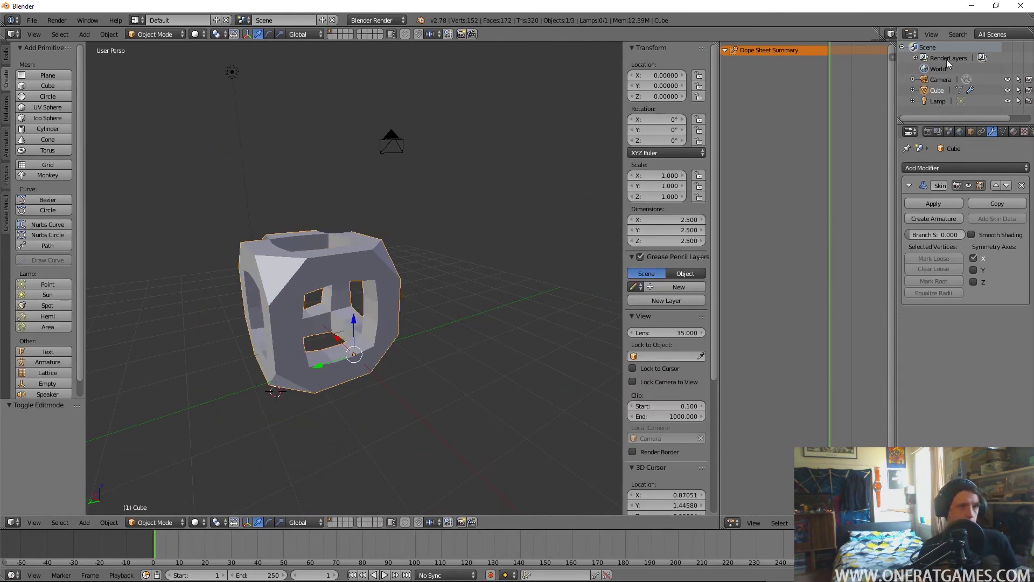
pyautogui.click(1022, 186)
pyautogui.moveTo(316, 283); pyautogui.dragTo(311, 293, button='middle')
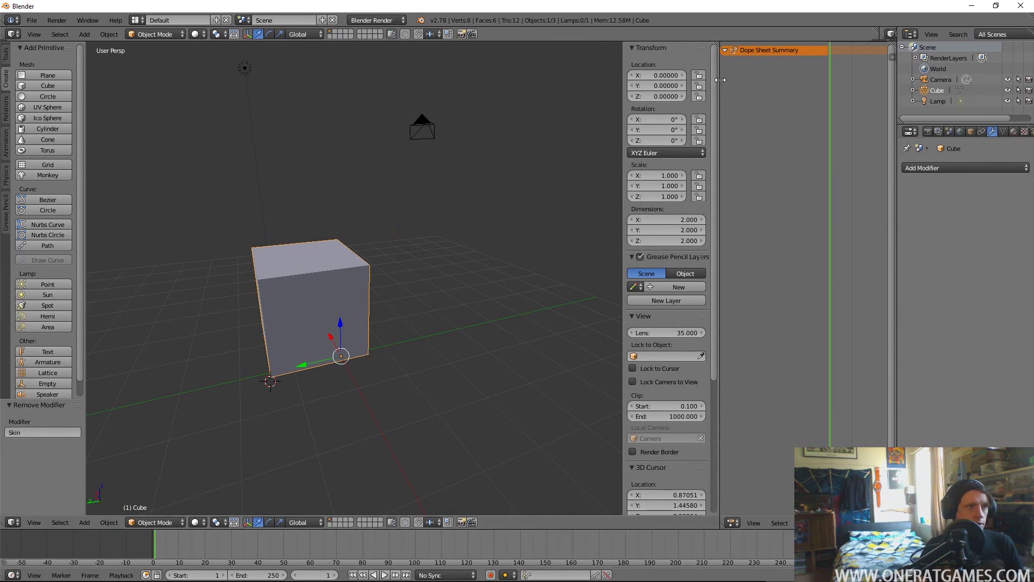
# Close the Dope Sheet area by joining the 3D viewport over it
pyautogui.moveTo(723, 48); pyautogui.dragTo(724, 47)
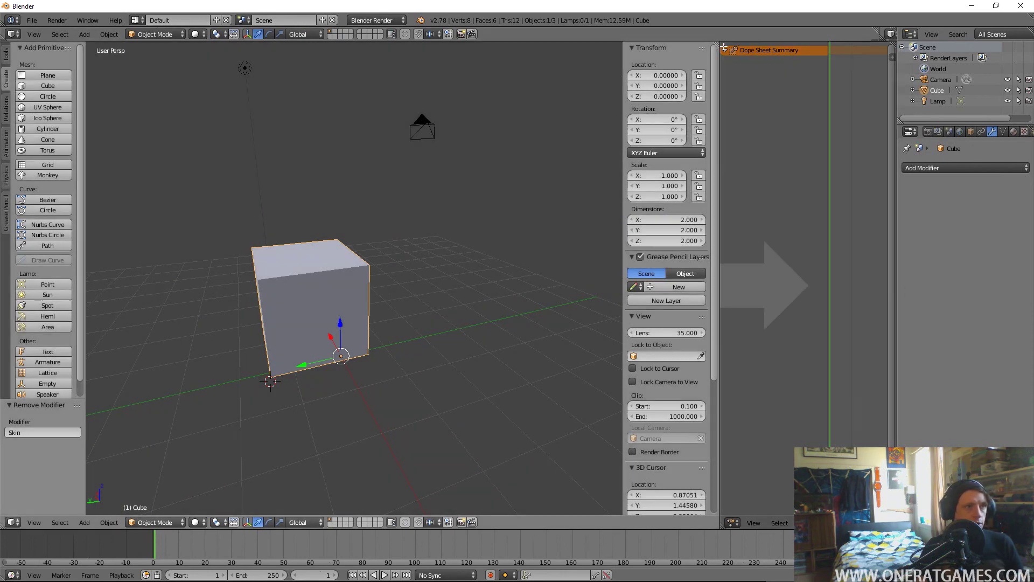
pyautogui.moveTo(825, 109); pyautogui.dragTo(824, 107)
pyautogui.moveTo(364, 414); pyautogui.dragTo(620, 414, button='middle')
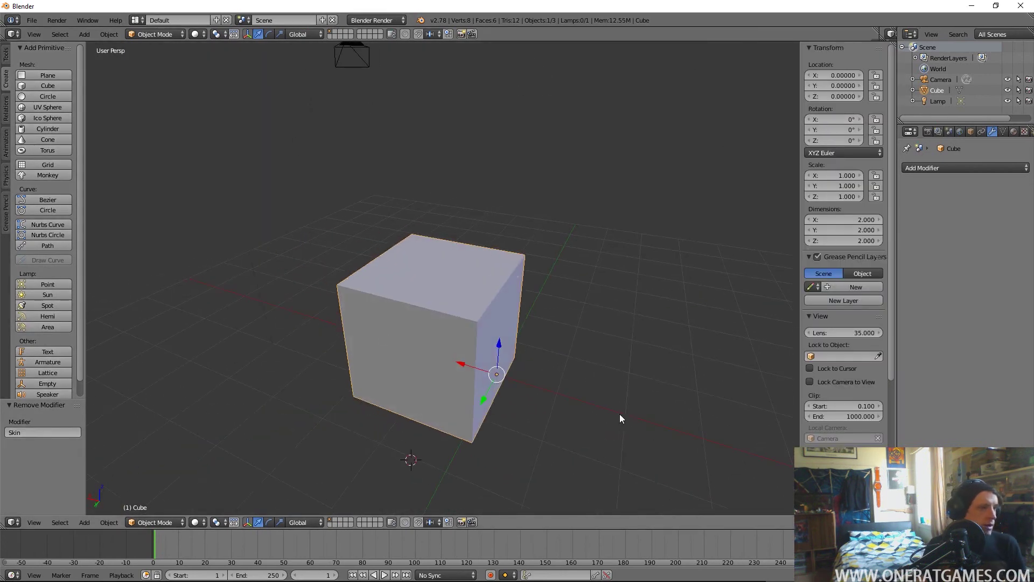
# Move the cube about -0.44 along X in Object Mode
pyautogui.press('Tab')
pyautogui.press('Tab')
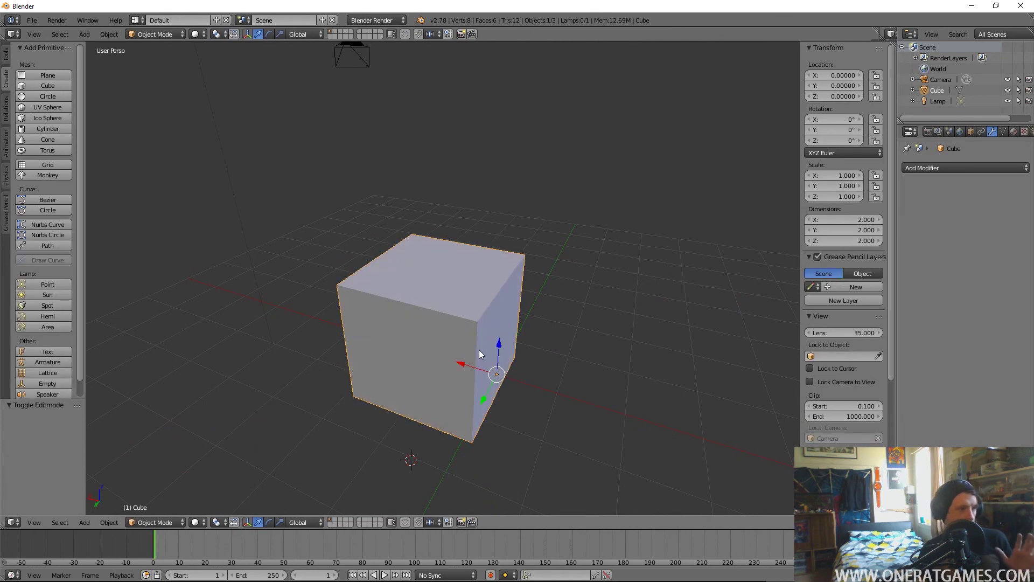
pyautogui.moveTo(470, 360); pyautogui.dragTo(611, 403)
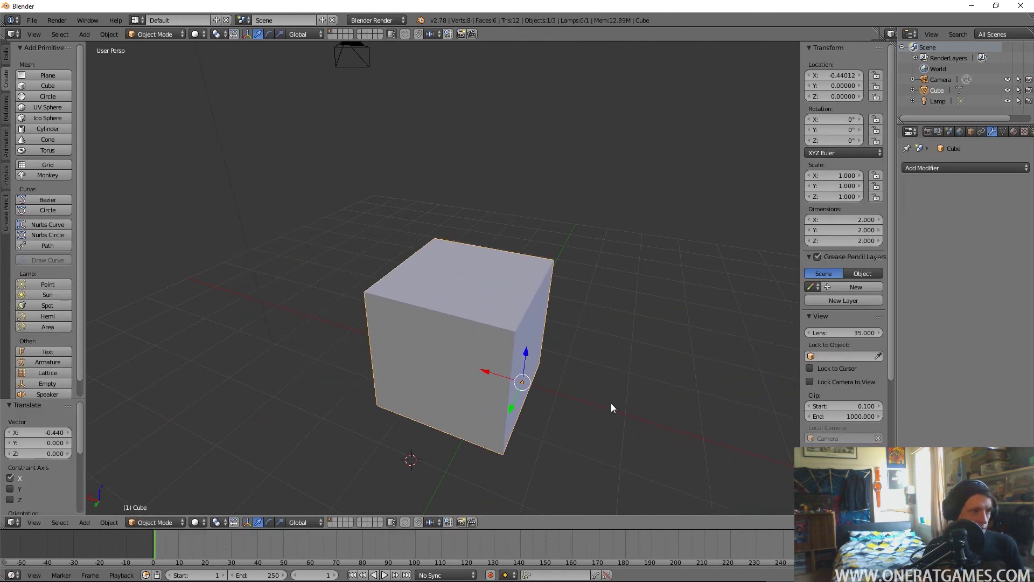
# In Edit Mode, move the cube's whole mesh along each axis to a local median of about X -0.17, Y -0.39, Z -0.19
pyautogui.press('Tab')
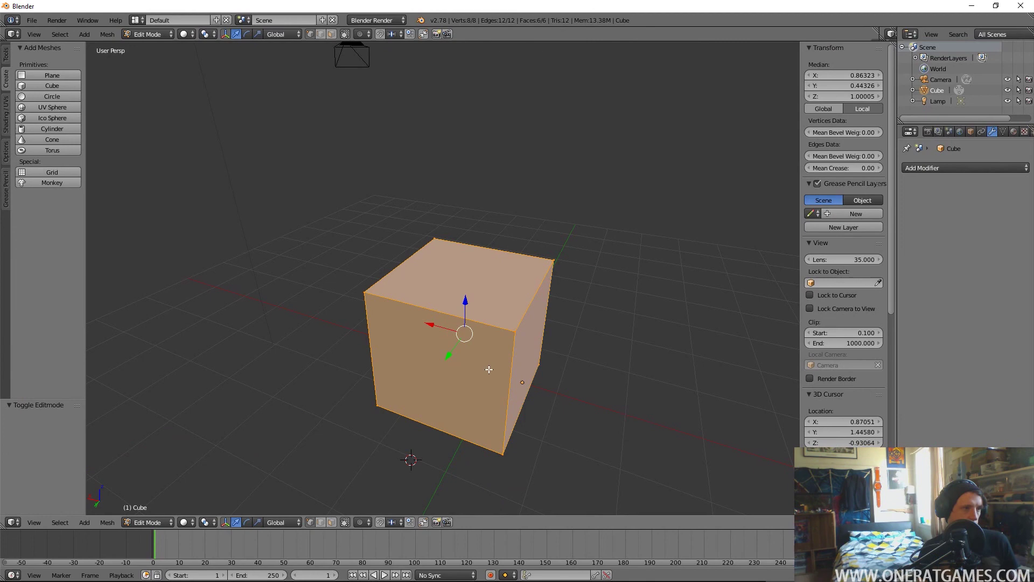
pyautogui.moveTo(438, 328); pyautogui.dragTo(487, 342)
pyautogui.moveTo(488, 342); pyautogui.dragTo(529, 409, button='middle')
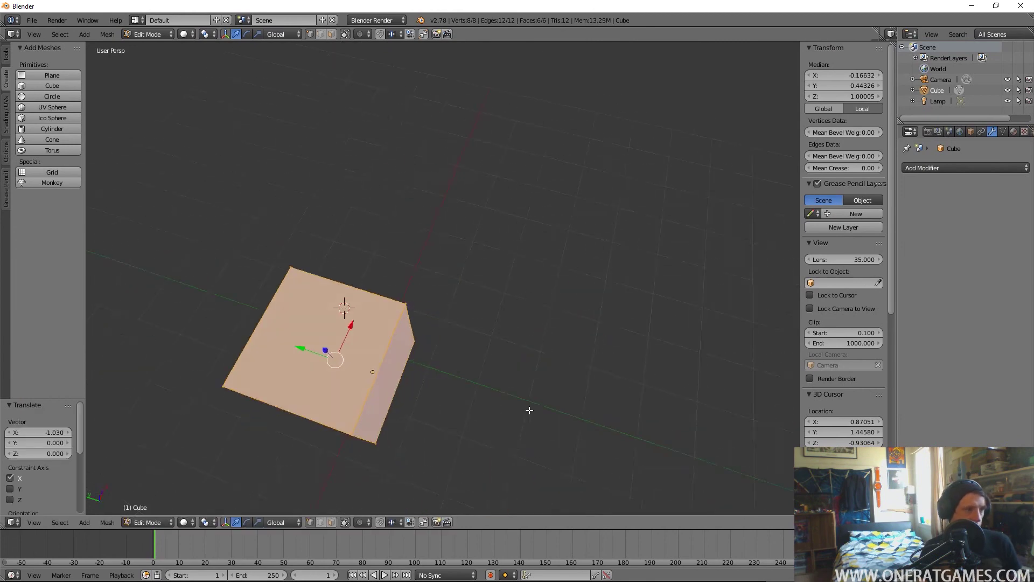
pyautogui.moveTo(300, 344); pyautogui.dragTo(347, 361)
pyautogui.moveTo(413, 421); pyautogui.dragTo(516, 266, button='middle')
pyautogui.moveTo(510, 211); pyautogui.dragTo(513, 292)
pyautogui.moveTo(447, 240); pyautogui.dragTo(505, 329, button='middle')
pyautogui.press('Tab')
# Try moving the cube in Object Mode and undo that move
pyautogui.moveTo(500, 362); pyautogui.dragTo(407, 356)
pyautogui.hotkey('ctrl', 'z')
pyautogui.scroll(-5, 424, 362)
pyautogui.moveTo(586, 358); pyautogui.dragTo(520, 351, button='middle')
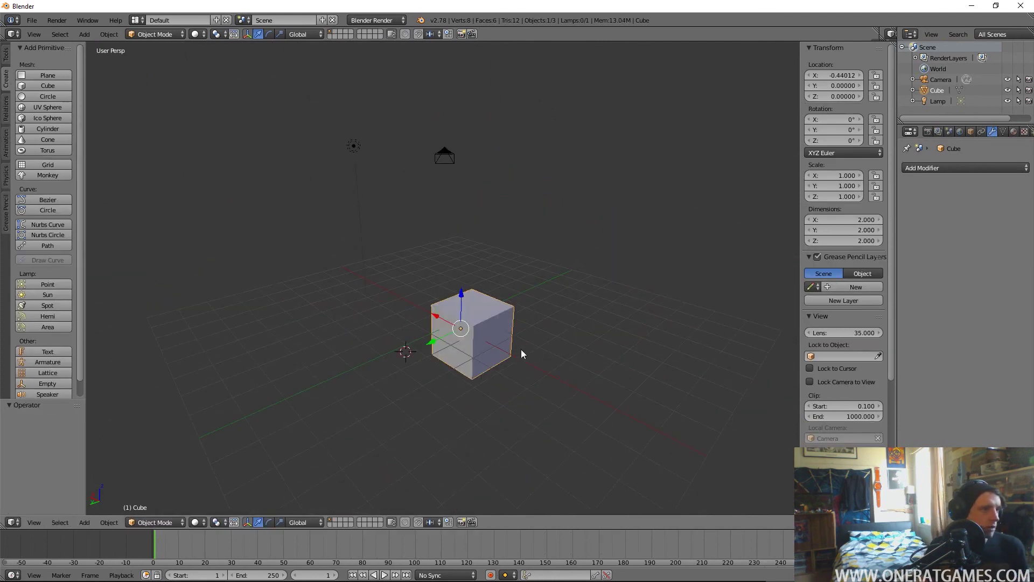
# Compare the cube's geometry and origin by switching repeatedly between Edit Mode and Object Mode
pyautogui.press('Tab')
pyautogui.press('Tab')
pyautogui.press('Tab')
pyautogui.scroll(2, 557, 397)
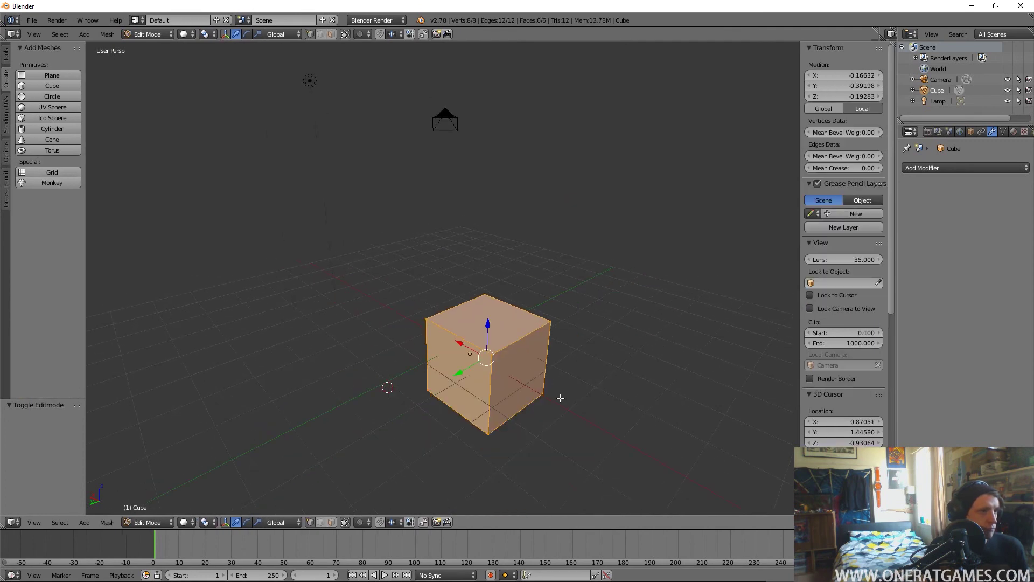
pyautogui.press('Tab')
pyautogui.scroll(6, 394, 334)
pyautogui.scroll(-6, 395, 334)
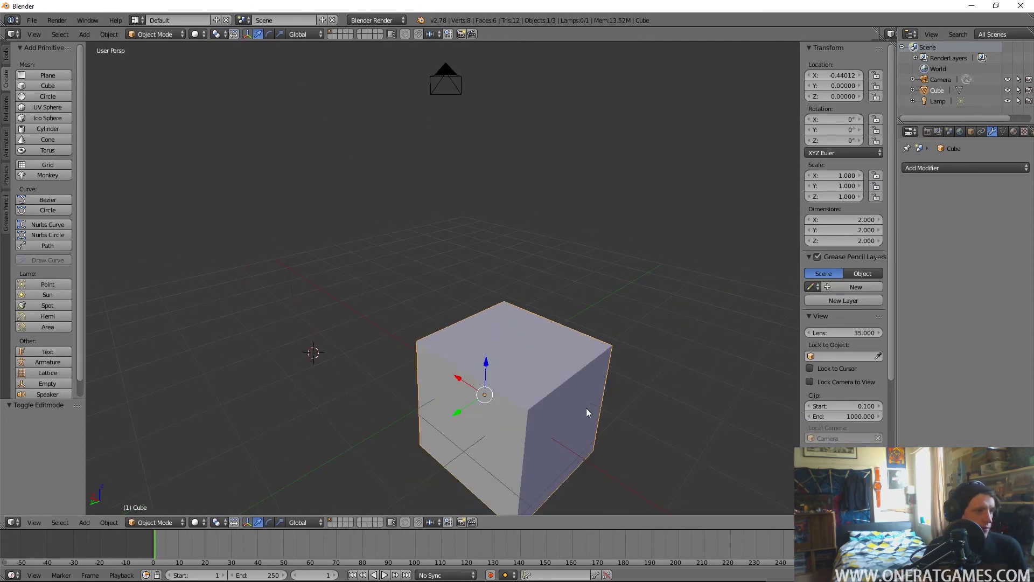
pyautogui.scroll(-5, 588, 413)
# Deselect everything and add a second cube at the 3D cursor
pyautogui.press('a')
pyautogui.scroll(5, 550, 432)
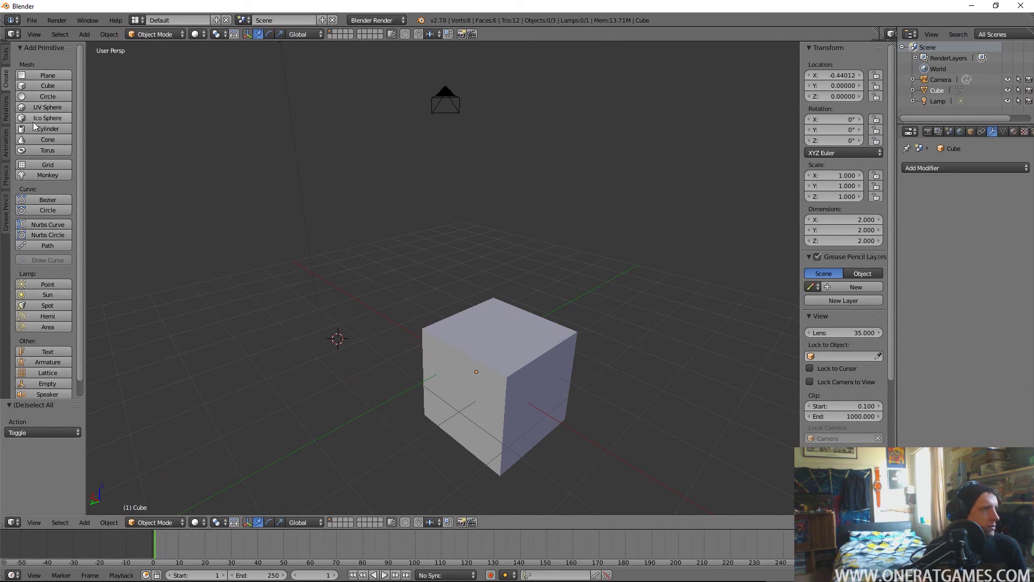
pyautogui.click(43, 86)
pyautogui.scroll(-5, 447, 351)
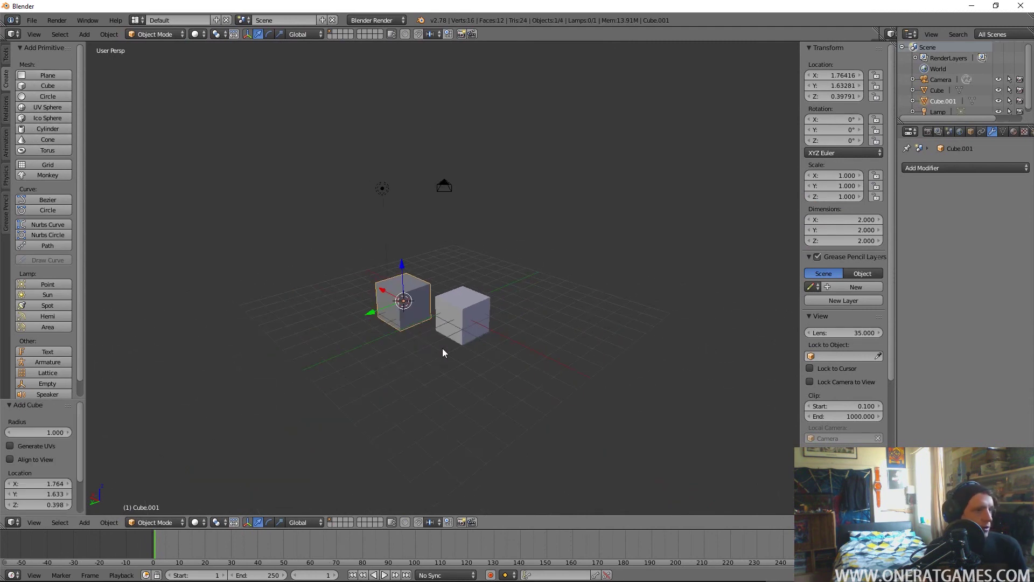
# Select each cube in turn, then enter and leave Edit Mode on the newly added cube
pyautogui.rightClick(439, 339)
pyautogui.scroll(5, 425, 360)
pyautogui.rightClick(345, 342)
pyautogui.press('Tab')
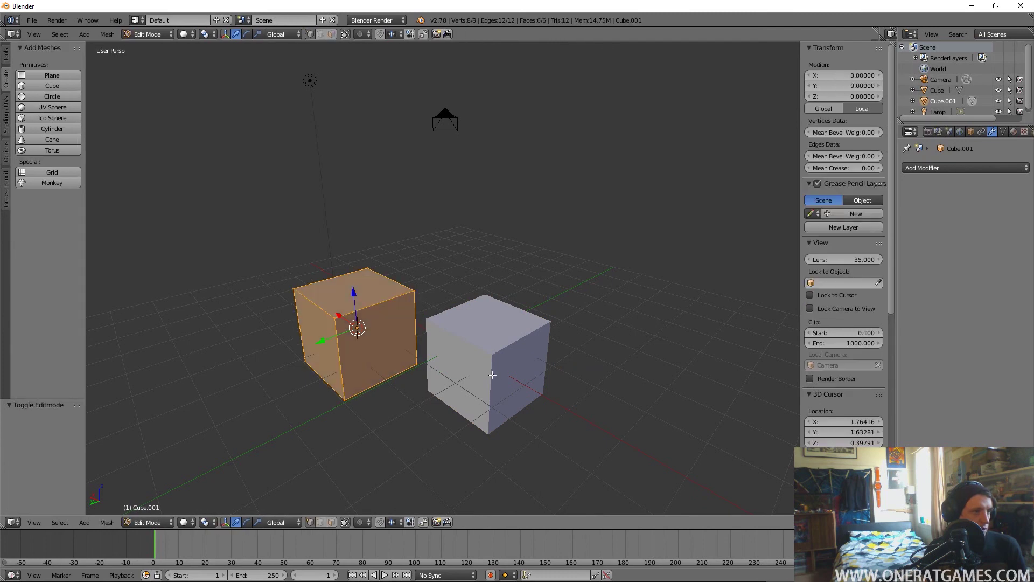
pyautogui.press('Tab')
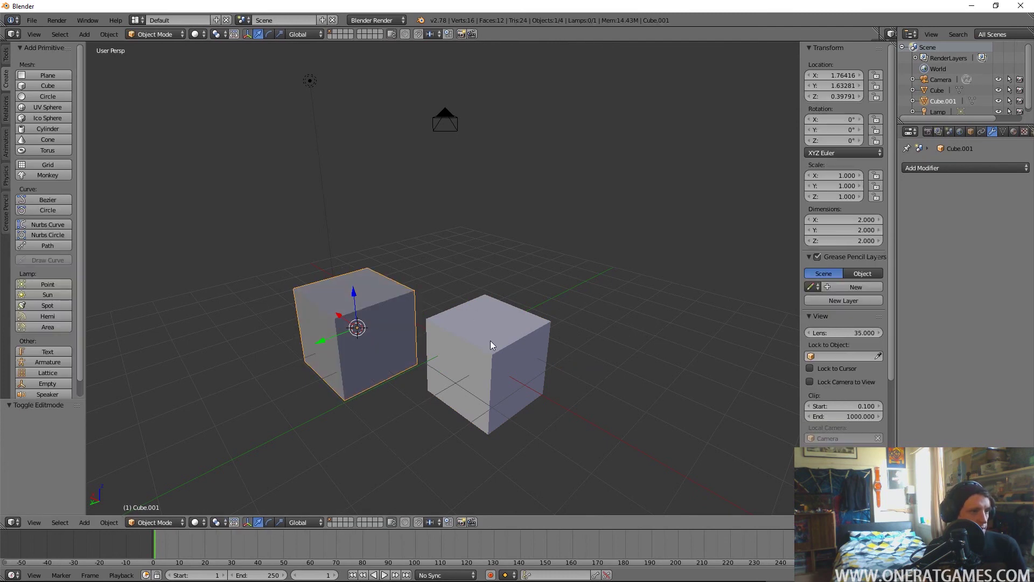
# Select both cubes together with the original one active, and check Edit Mode before returning to Object Mode
pyautogui.rightClick(491, 340)
pyautogui.rightClick(333, 318)
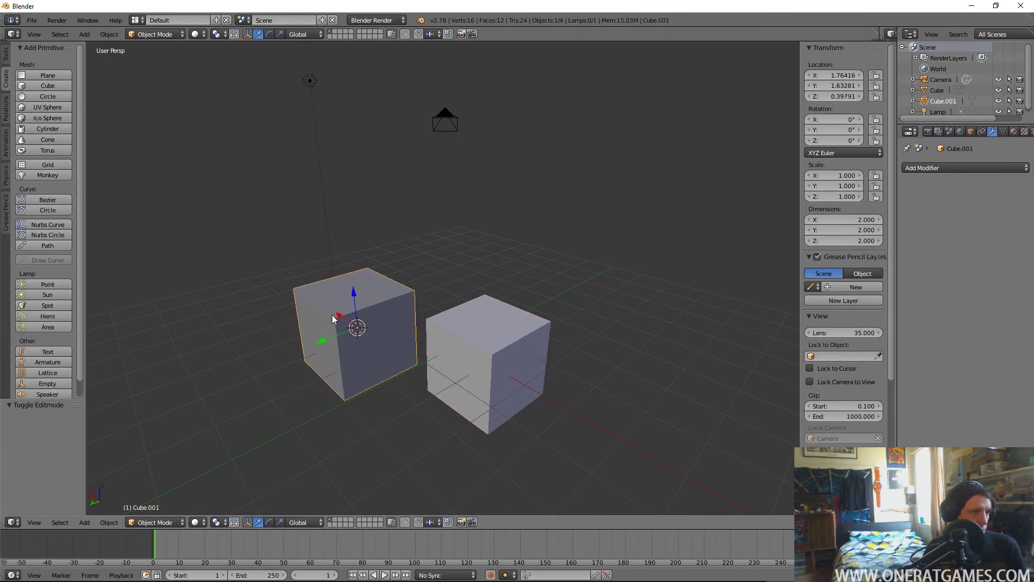
pyautogui.keyDown('shift'); pyautogui.rightClick(486, 353); pyautogui.keyUp('shift')
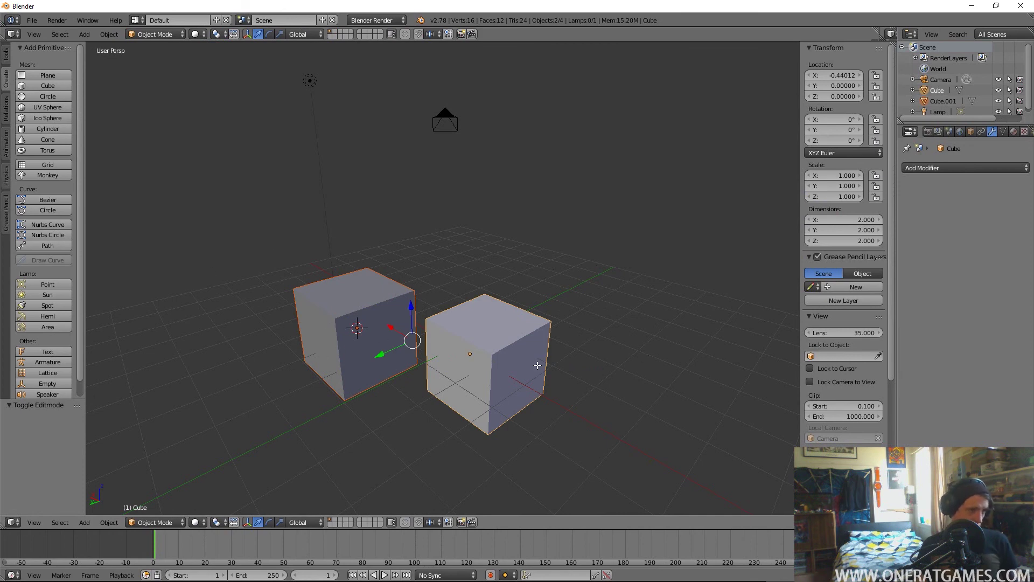
pyautogui.press('Tab')
pyautogui.press('Tab')
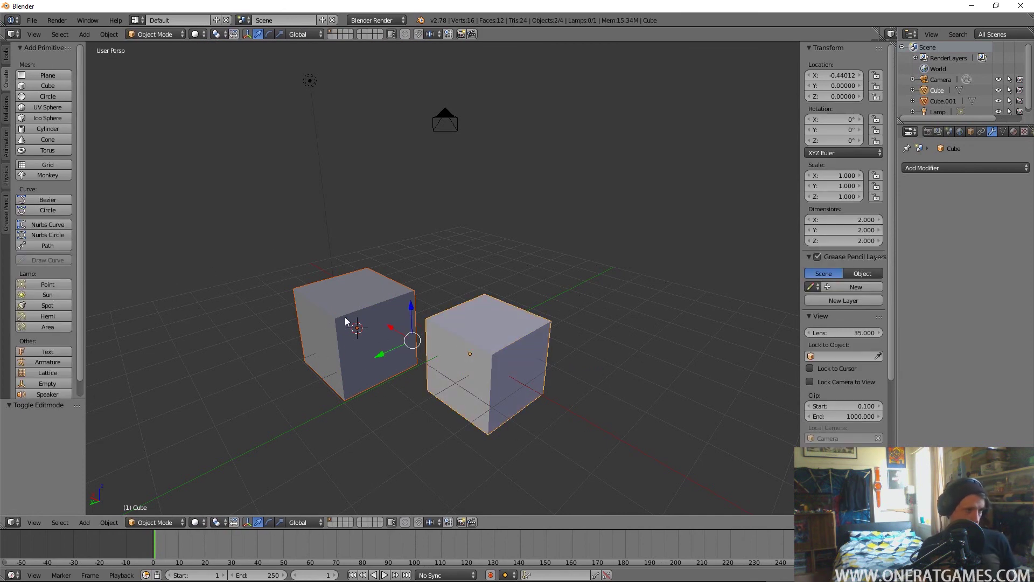
pyautogui.press('Tab')
pyautogui.press('Tab')
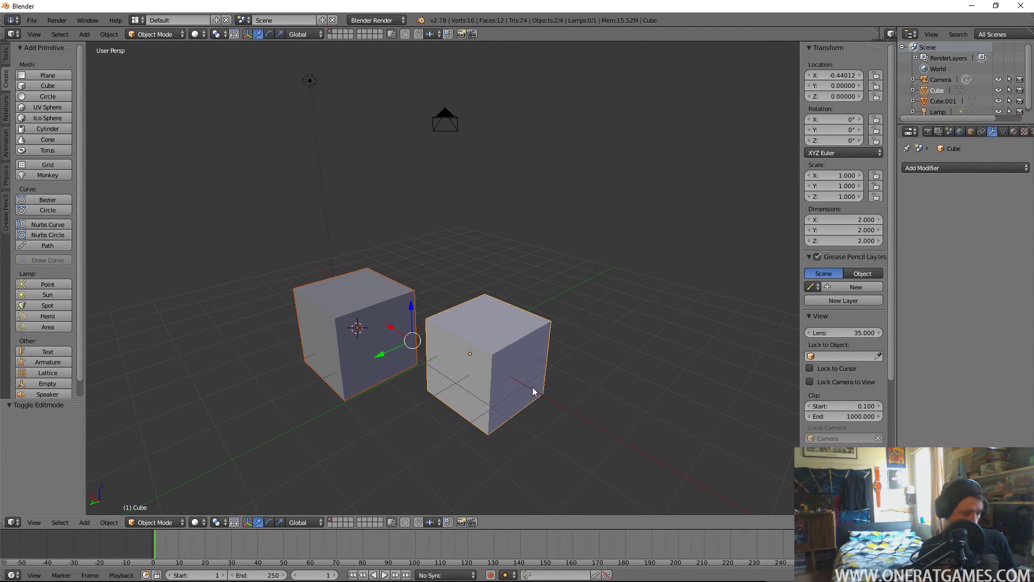
pyautogui.hotkey('ctrl', 'p')
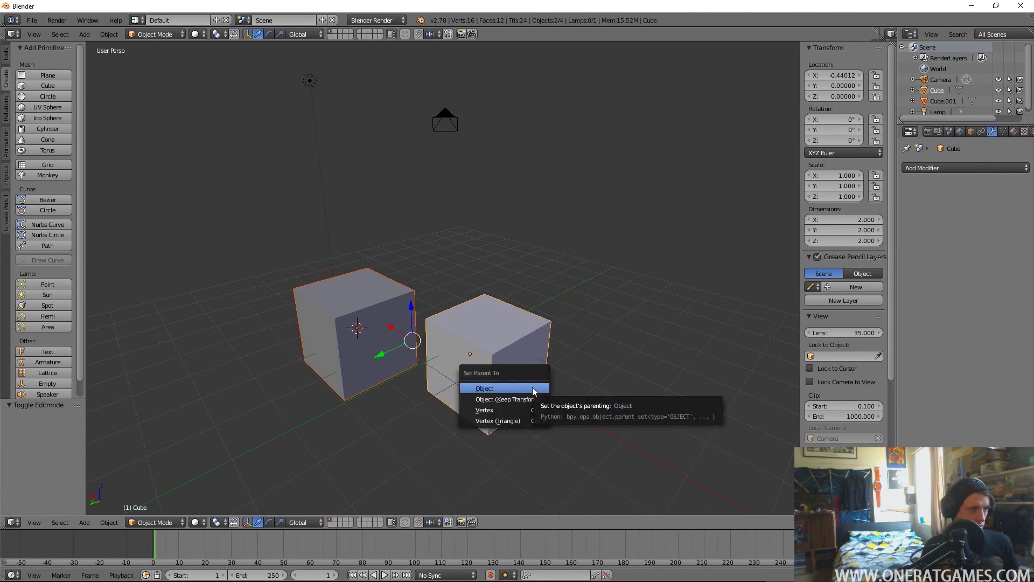
pyautogui.click(533, 387)
pyautogui.hotkey('ctrl', 'v')
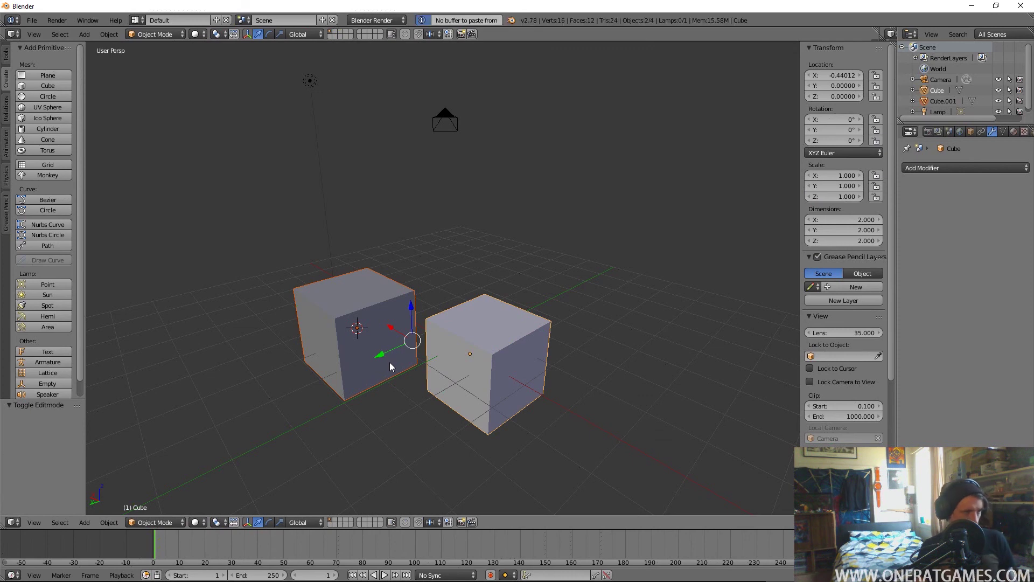
# Join the two selected cubes into a single object and check the combined mesh in Edit Mode
pyautogui.hotkey('ctrl', 'j')
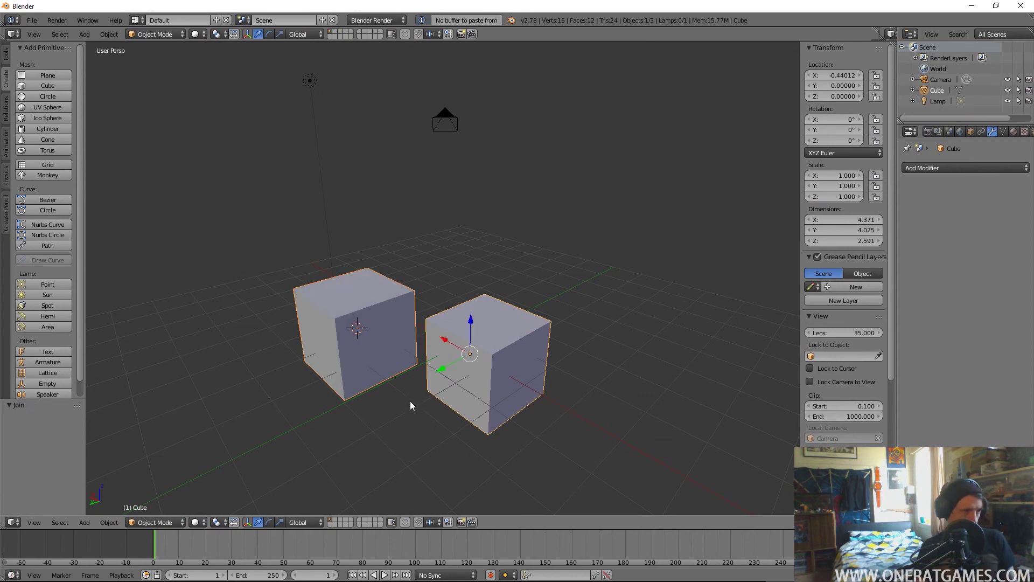
pyautogui.moveTo(527, 387); pyautogui.dragTo(501, 415, button='middle')
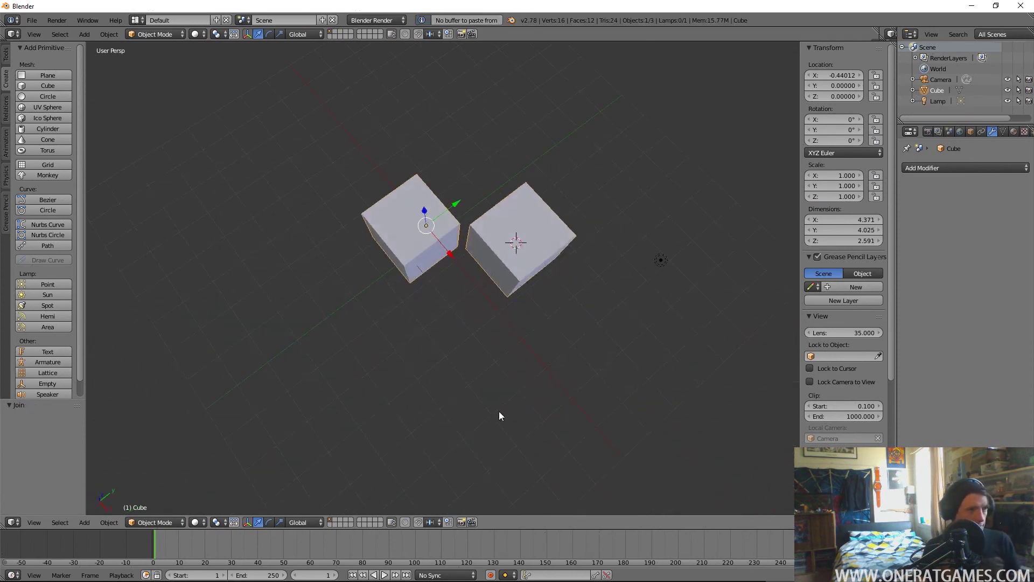
pyautogui.press('Tab')
pyautogui.moveTo(544, 330); pyautogui.dragTo(504, 396, button='middle')
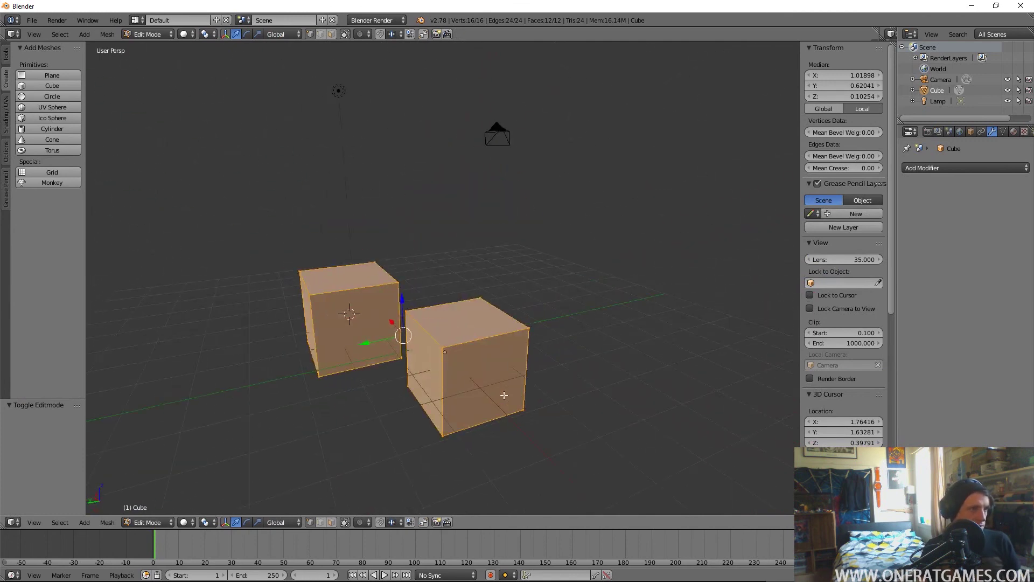
pyautogui.press('Tab')
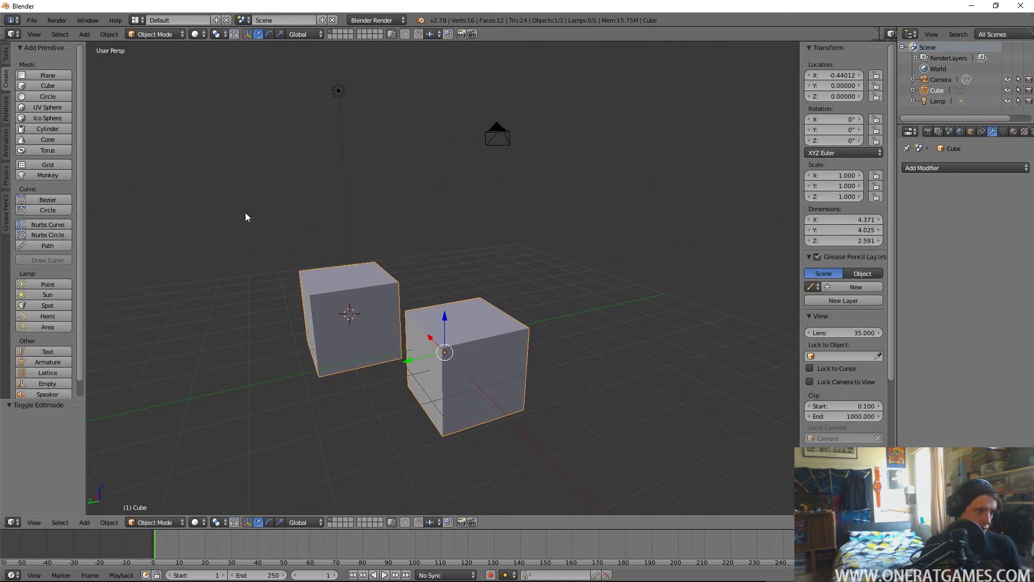
# Add a third cube inside the joined object's mesh in Edit Mode and raise it along Z to about 3.69
pyautogui.press('a')
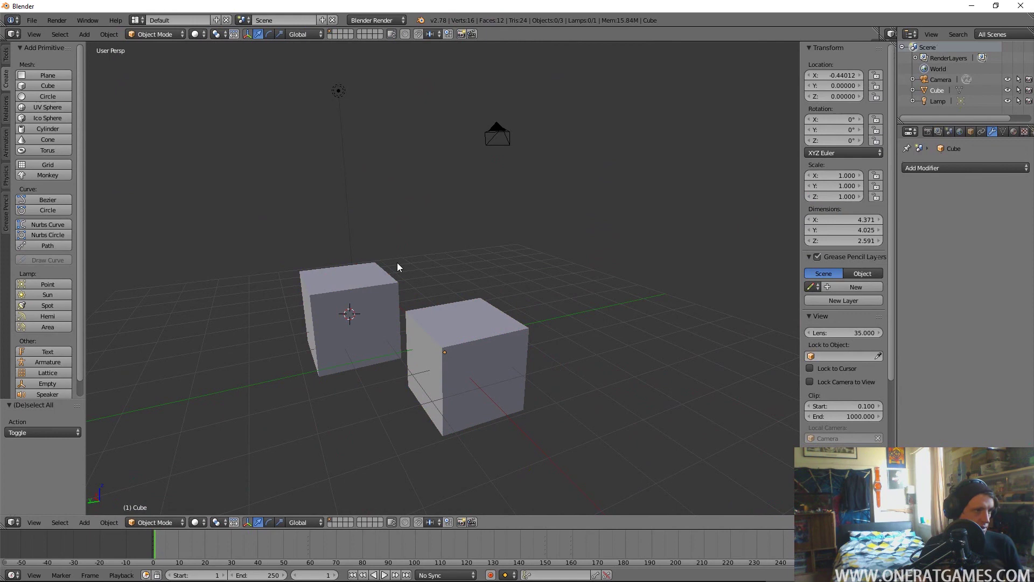
pyautogui.rightClick(469, 325)
pyautogui.press('Tab')
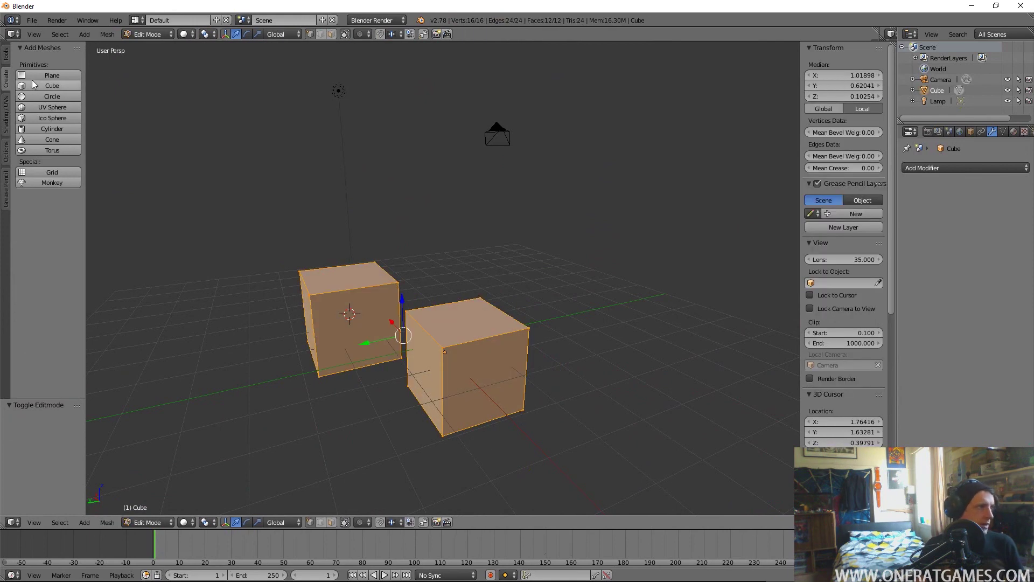
pyautogui.click(52, 85)
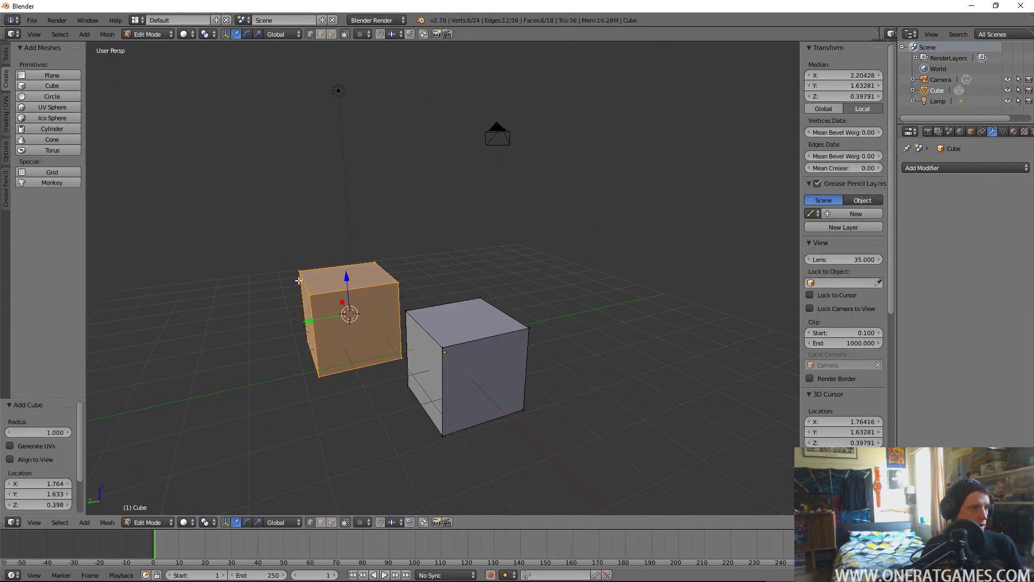
pyautogui.moveTo(350, 279); pyautogui.dragTo(353, 143)
# Examine the three-cube object from other angles while switching between Object Mode and Edit Mode
pyautogui.press('Tab')
pyautogui.moveTo(286, 321); pyautogui.dragTo(637, 293, button='middle')
pyautogui.press('Tab')
pyautogui.moveTo(509, 334); pyautogui.dragTo(474, 318, button='middle')
pyautogui.press('Tab')
pyautogui.press('Tab')
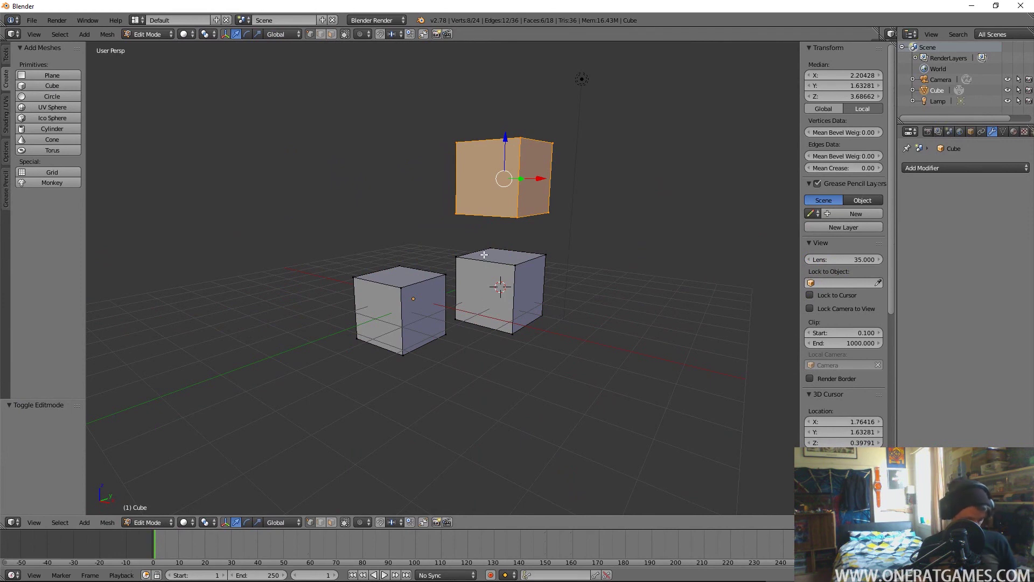
# Try inverting the mesh selection and selecting the linked geometry of the raised cube
pyautogui.hotkey('ctrl', 'i')
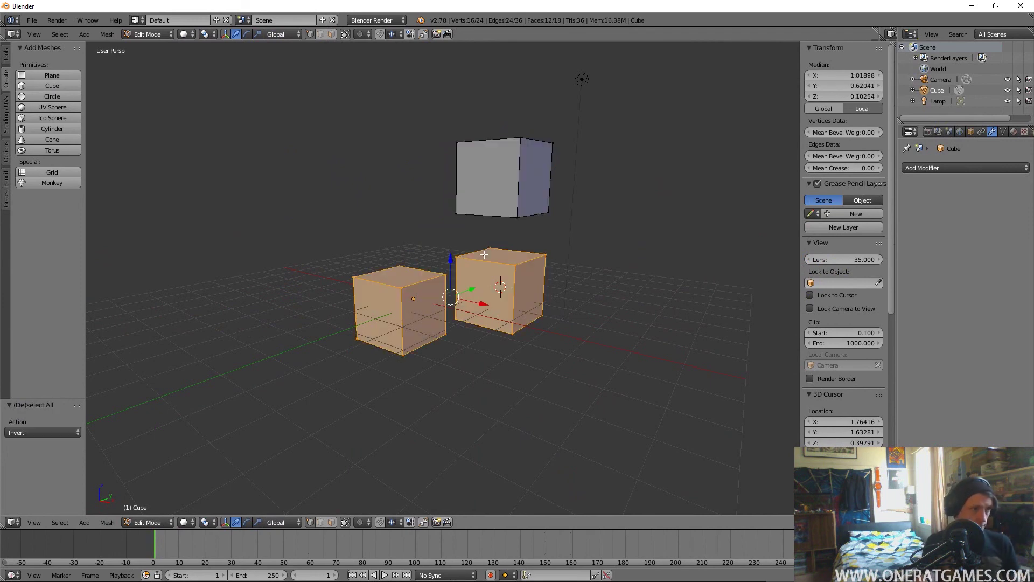
pyautogui.hotkey('ctrl', 'i')
pyautogui.hotkey('ctrl', 'l')
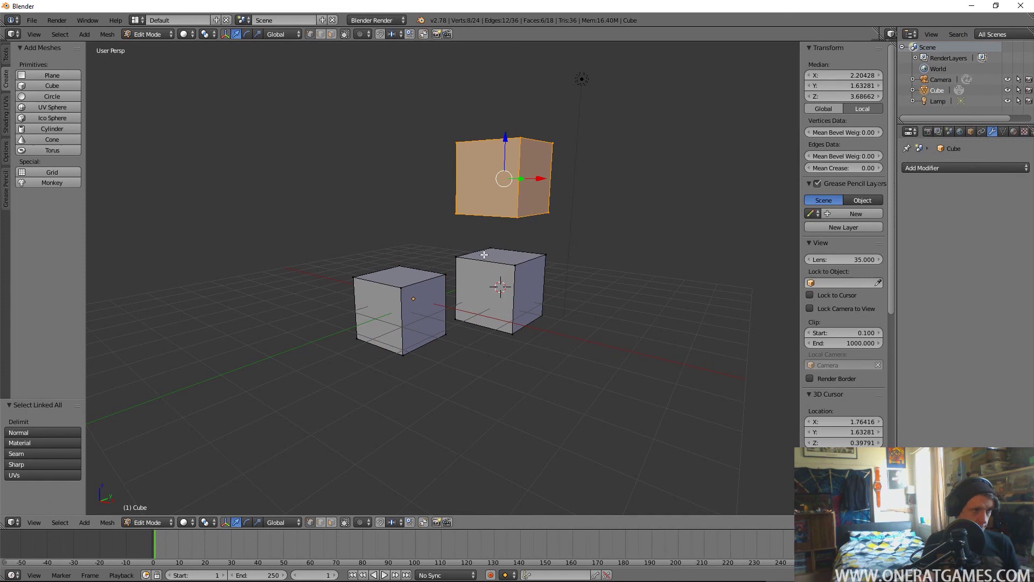
pyautogui.hotkey('ctrl', 'p')
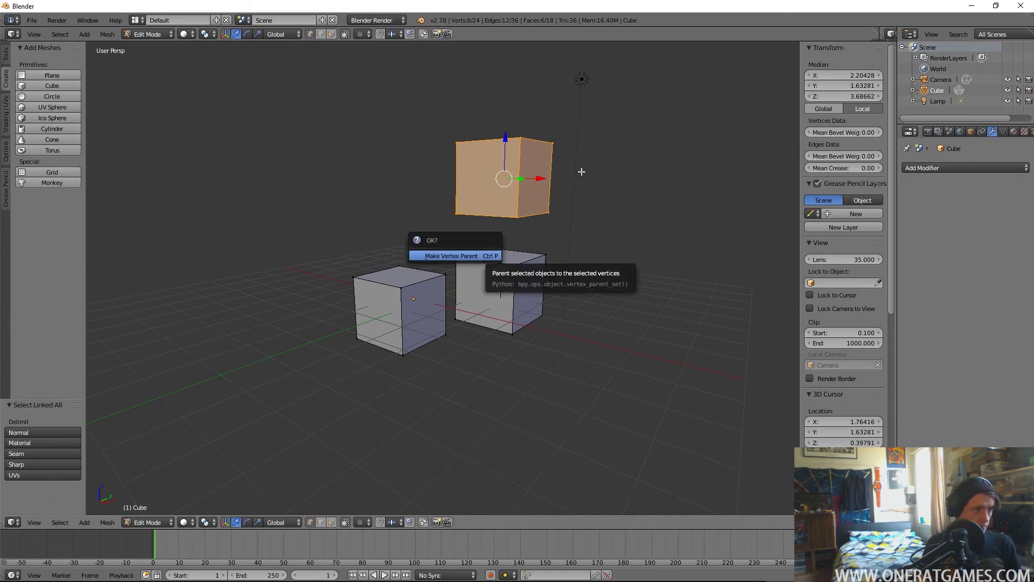
pyautogui.moveTo(574, 247); pyautogui.dragTo(542, 258, button='middle')
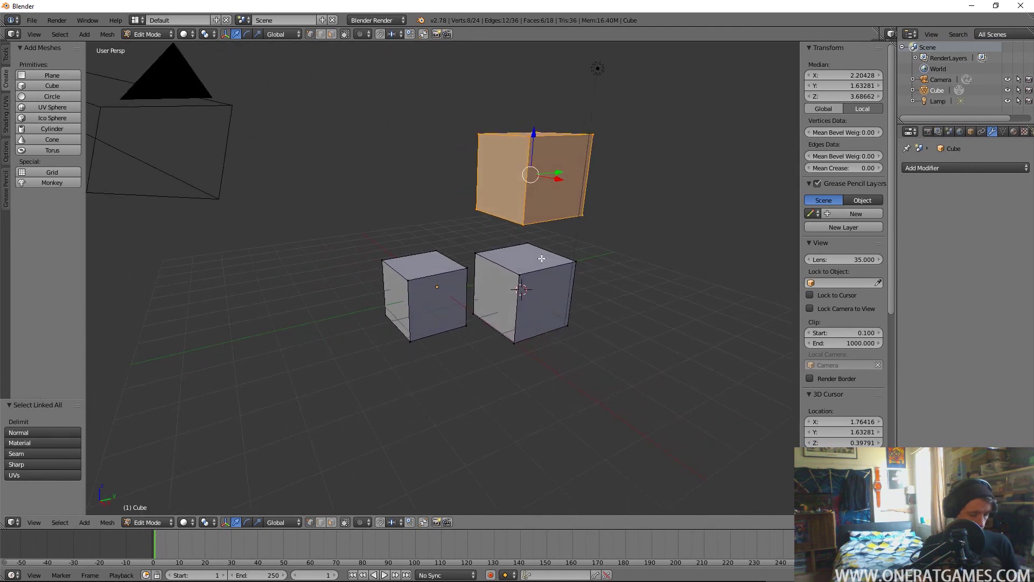
pyautogui.hotkey('ctrl', 'b')
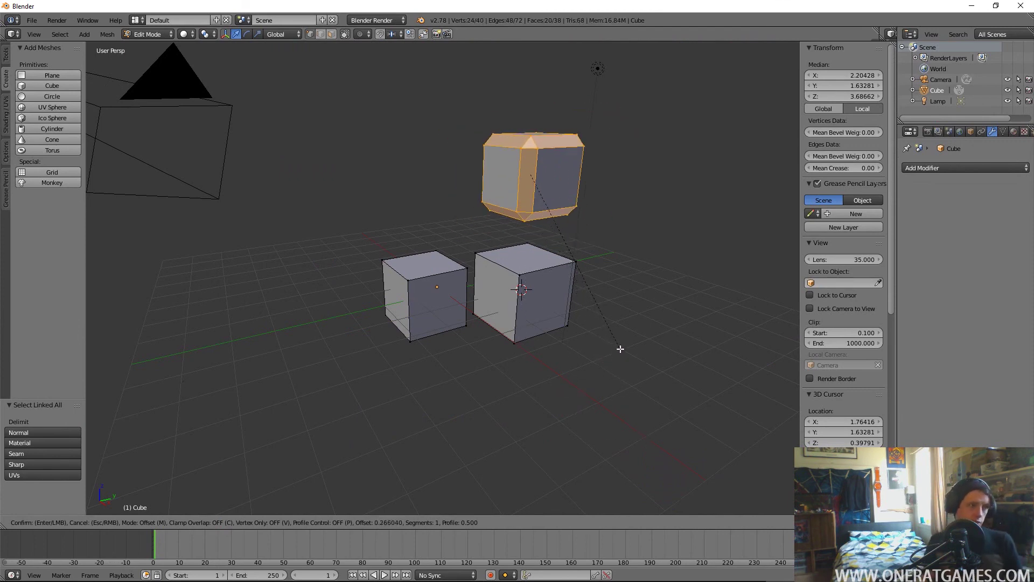
pyautogui.press('Escape')
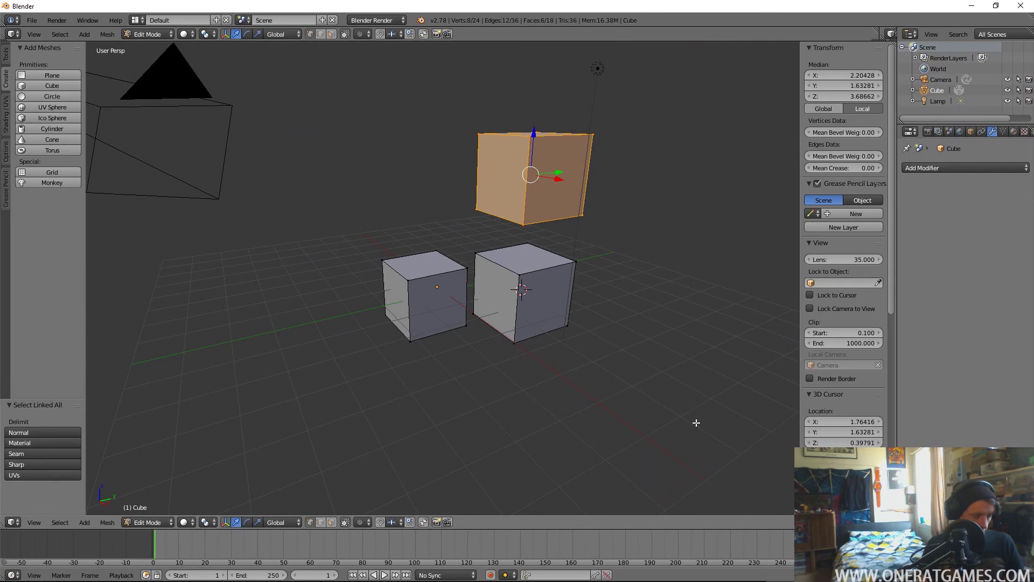
pyautogui.hotkey('ctrl', 'b')
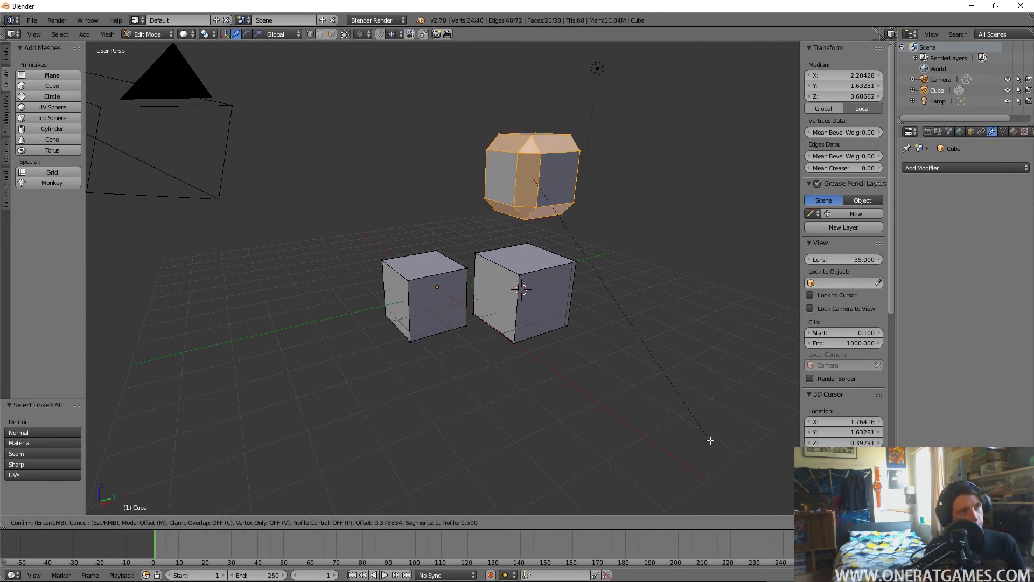
pyautogui.press('Escape')
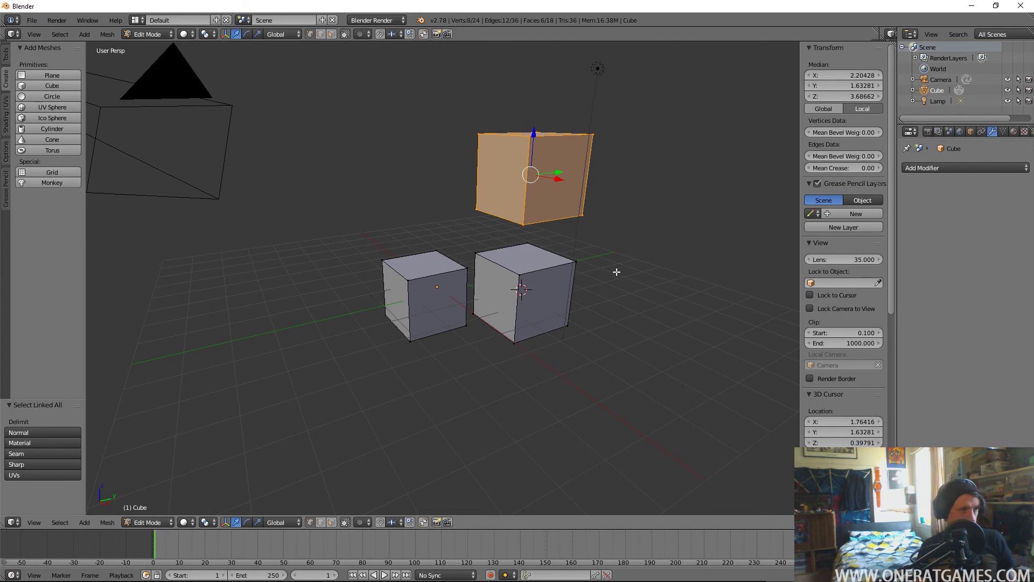
pyautogui.press('Tab')
pyautogui.press('Tab')
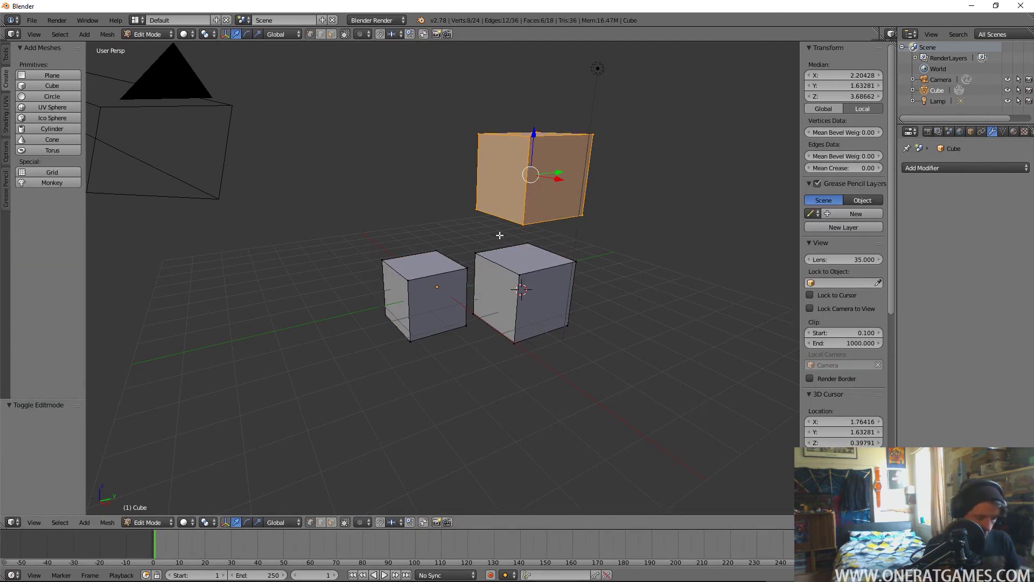
pyautogui.hotkey('ctrl', 'o')
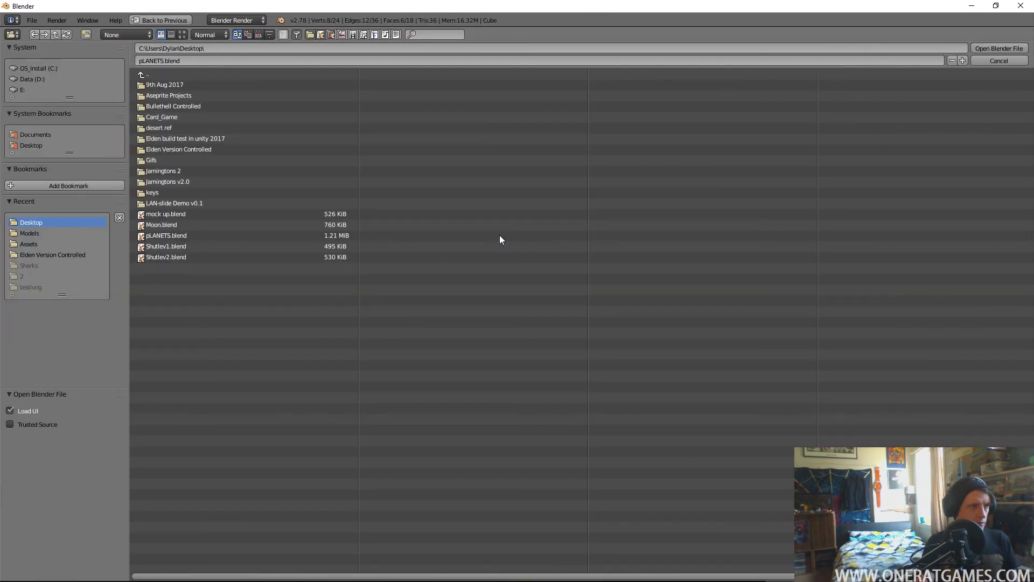
pyautogui.click(1010, 61)
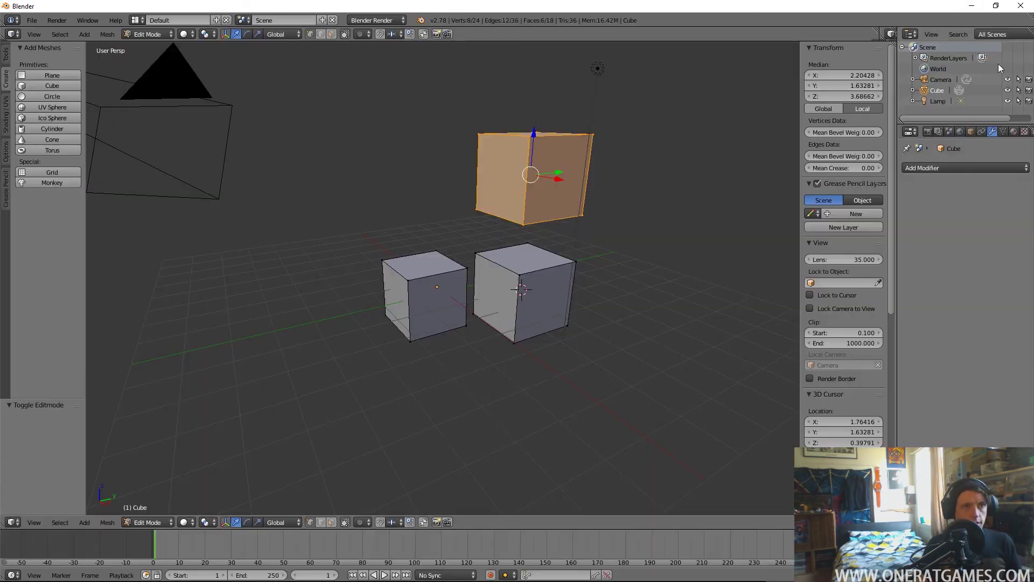
# Deselect all the mesh geometry and examine the three cubes from several angles in Edit Mode and Object Mode
pyautogui.moveTo(377, 272); pyautogui.dragTo(384, 291, button='middle')
pyautogui.press('a')
pyautogui.moveTo(393, 237); pyautogui.dragTo(605, 226, button='middle')
pyautogui.moveTo(377, 264); pyautogui.dragTo(415, 161, button='middle')
pyautogui.moveTo(259, 228); pyautogui.dragTo(651, 311, button='middle')
pyautogui.press('Tab')
pyautogui.moveTo(347, 276); pyautogui.dragTo(451, 314, button='middle')
pyautogui.press('Tab')
pyautogui.moveTo(372, 341); pyautogui.dragTo(409, 287, button='middle')
pyautogui.scroll(3, 483, 303)
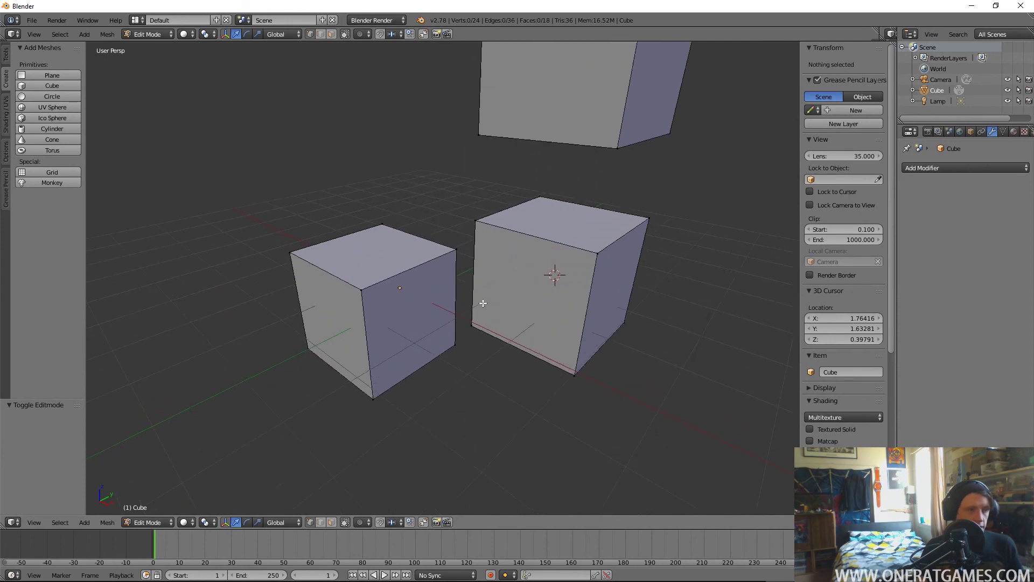
pyautogui.moveTo(500, 302); pyautogui.dragTo(451, 282, button='middle')
pyautogui.scroll(-4, 450, 282)
pyautogui.scroll(2, 529, 339)
pyautogui.moveTo(529, 339); pyautogui.dragTo(586, 332, button='middle')
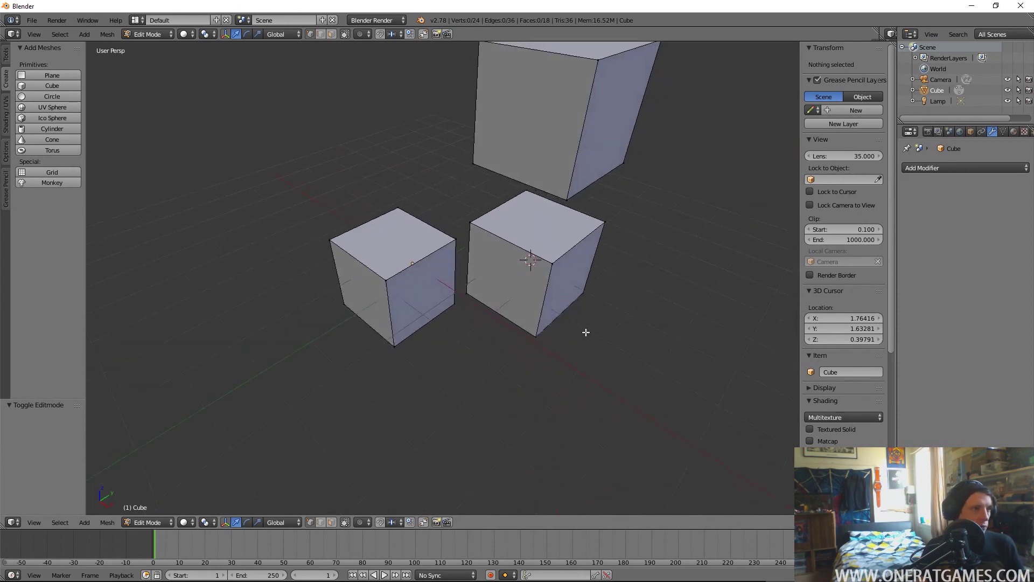
pyautogui.scroll(-1, 587, 332)
# Add a separate cube in Object Mode and move it to about X 2.95, Y 0.51, Z 4.89, overlapping the raised cube
pyautogui.press('Tab')
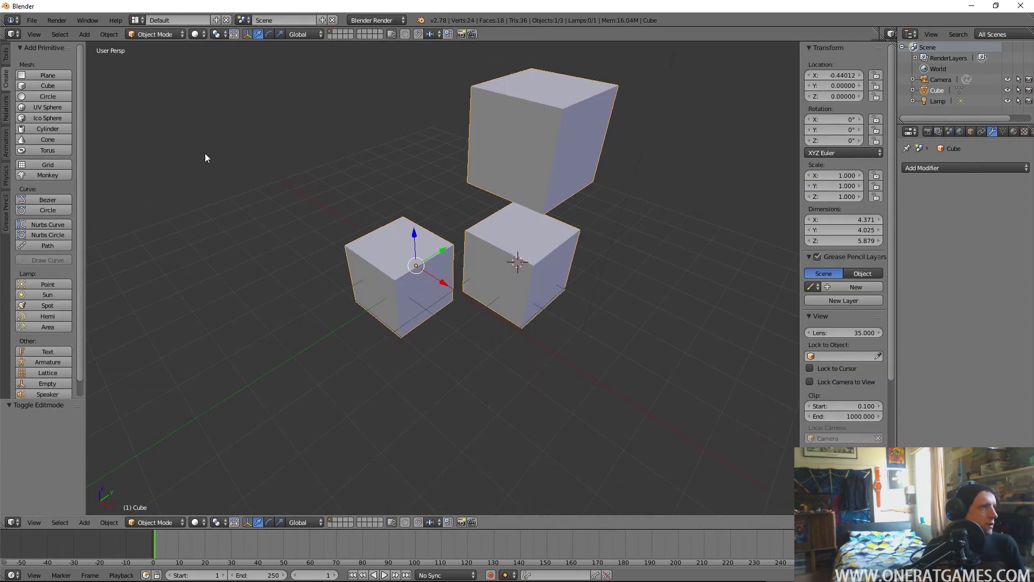
pyautogui.click(24, 87)
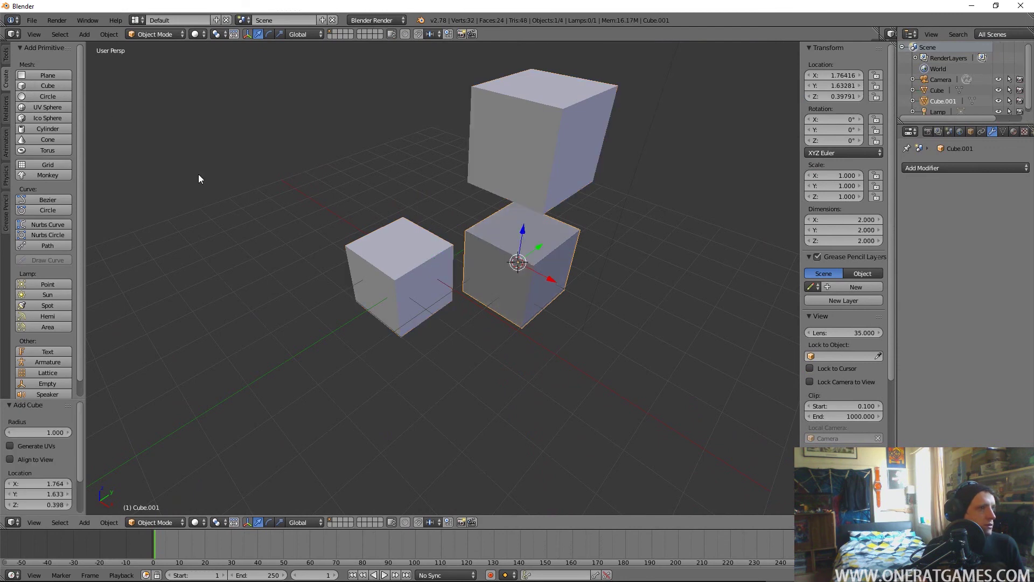
pyautogui.moveTo(523, 222); pyautogui.dragTo(555, 38)
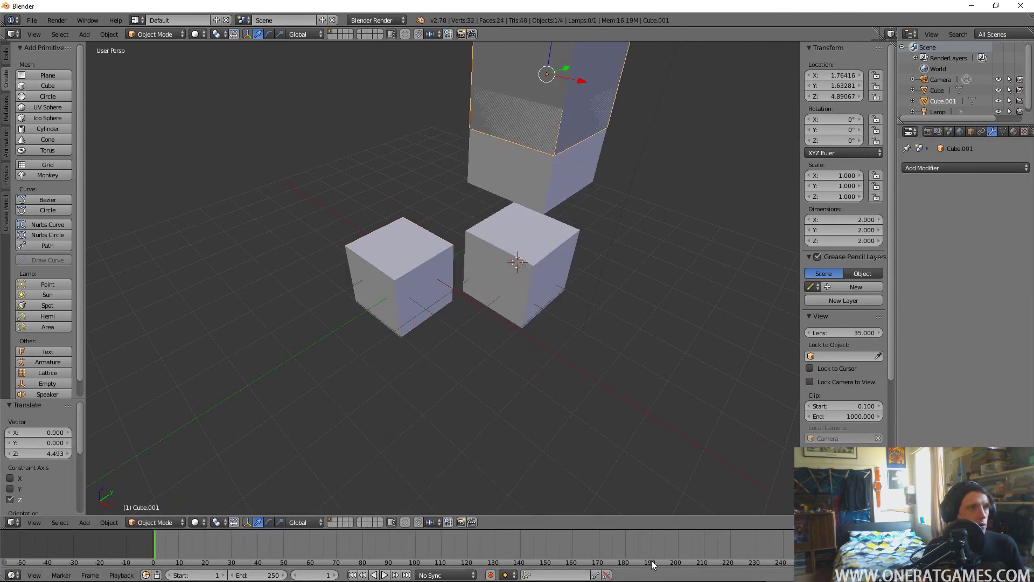
pyautogui.moveTo(522, 213); pyautogui.dragTo(525, 178, button='middle')
pyautogui.moveTo(654, 122); pyautogui.dragTo(568, 190)
pyautogui.moveTo(712, 296); pyautogui.dragTo(503, 203, button='middle')
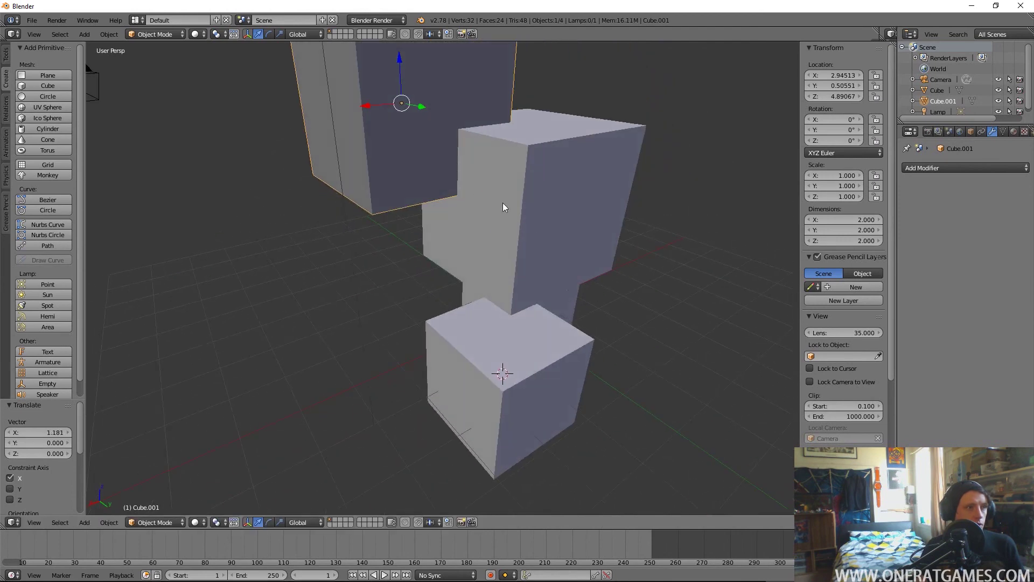
# Add a Boolean modifier to the joined cubes with Cube.001 as its target object
pyautogui.rightClick(567, 176)
pyautogui.click(957, 168)
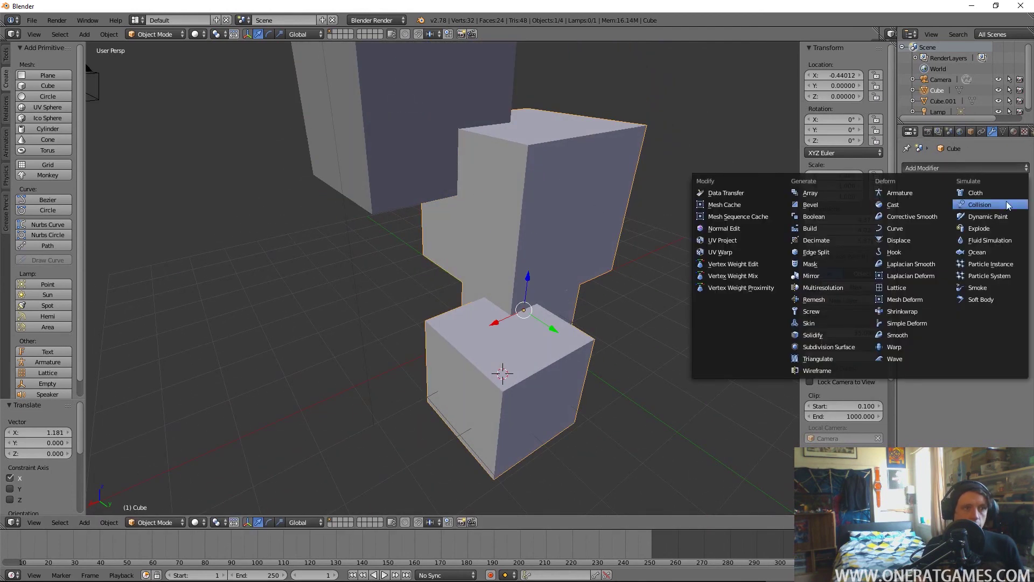
pyautogui.click(814, 216)
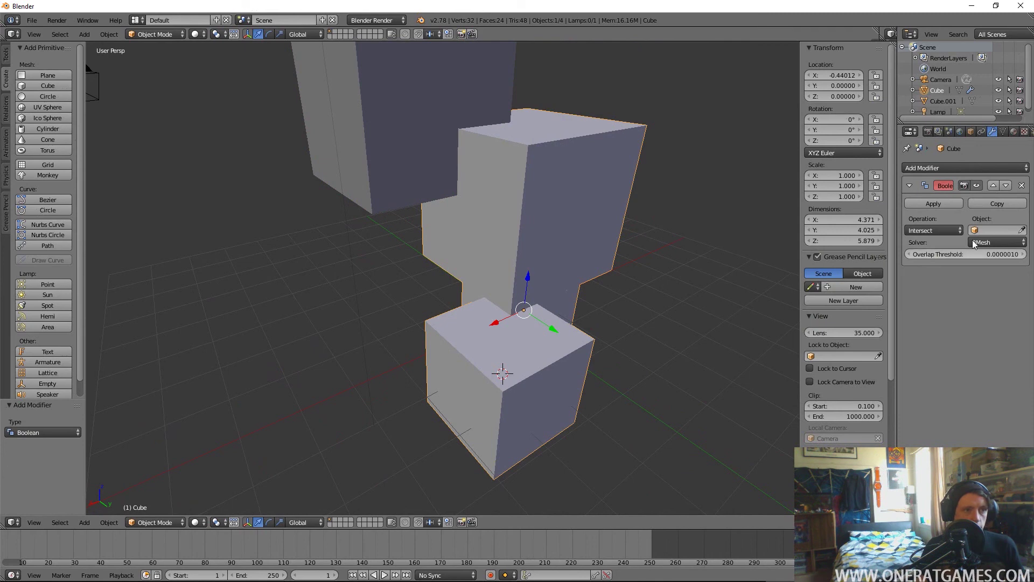
pyautogui.click(999, 231)
pyautogui.click(927, 248)
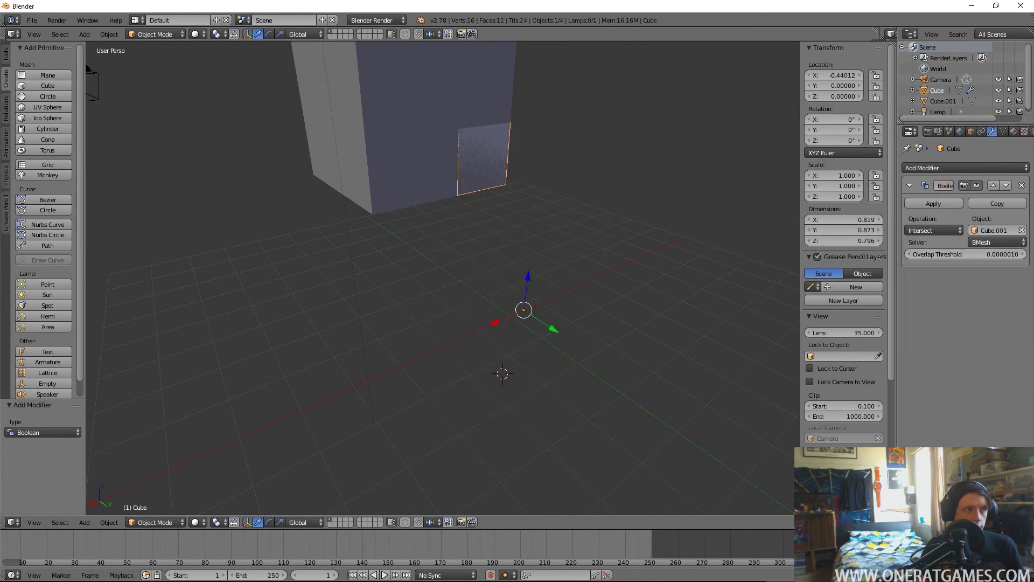
# Set the Boolean operation to Difference and apply the modifier
pyautogui.click(932, 228)
pyautogui.click(923, 227)
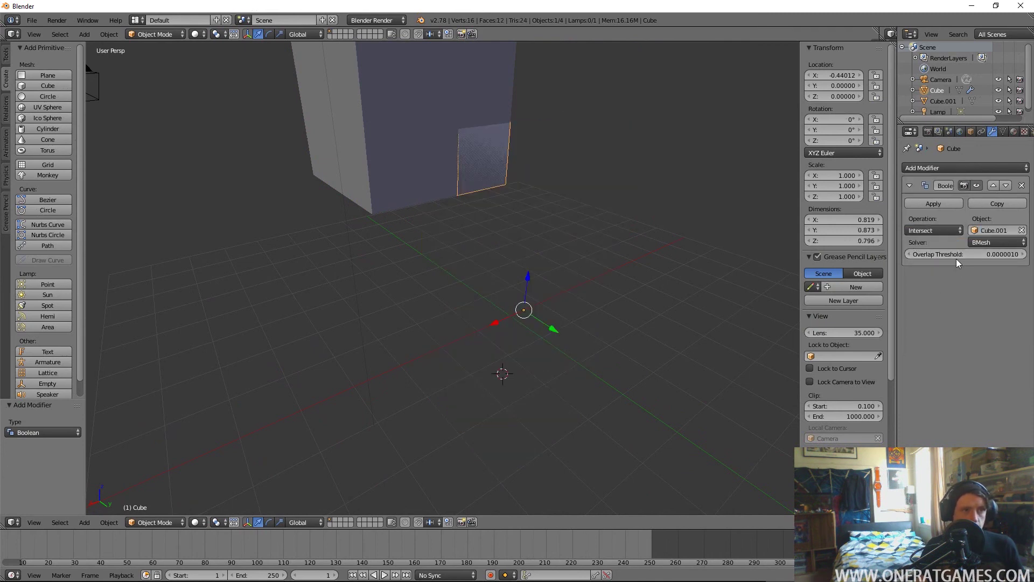
pyautogui.click(923, 230)
pyautogui.click(923, 195)
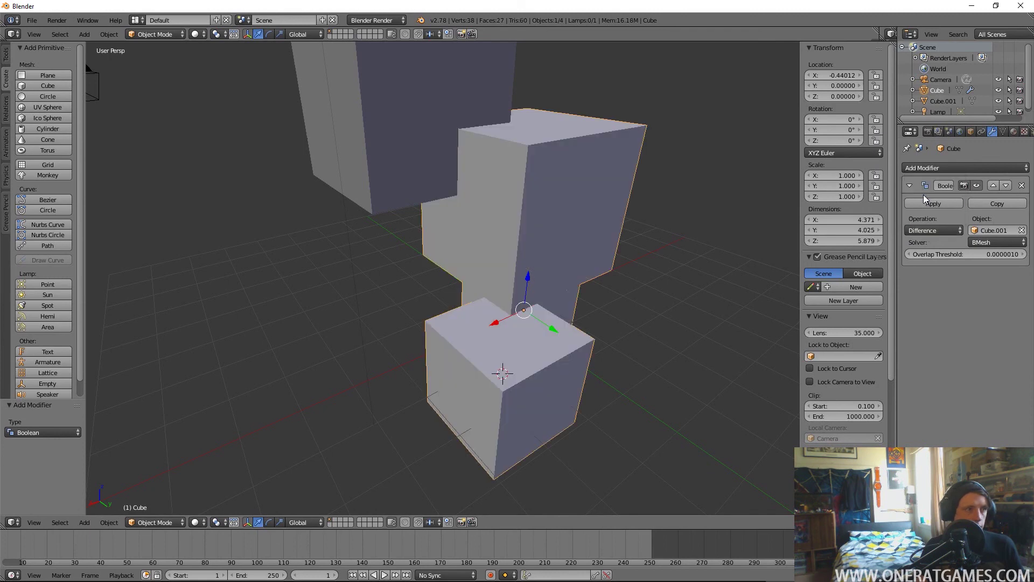
pyautogui.click(908, 203)
# Move the separate cutter cube about 3.18 units along X to expose the cut corner
pyautogui.rightClick(416, 138)
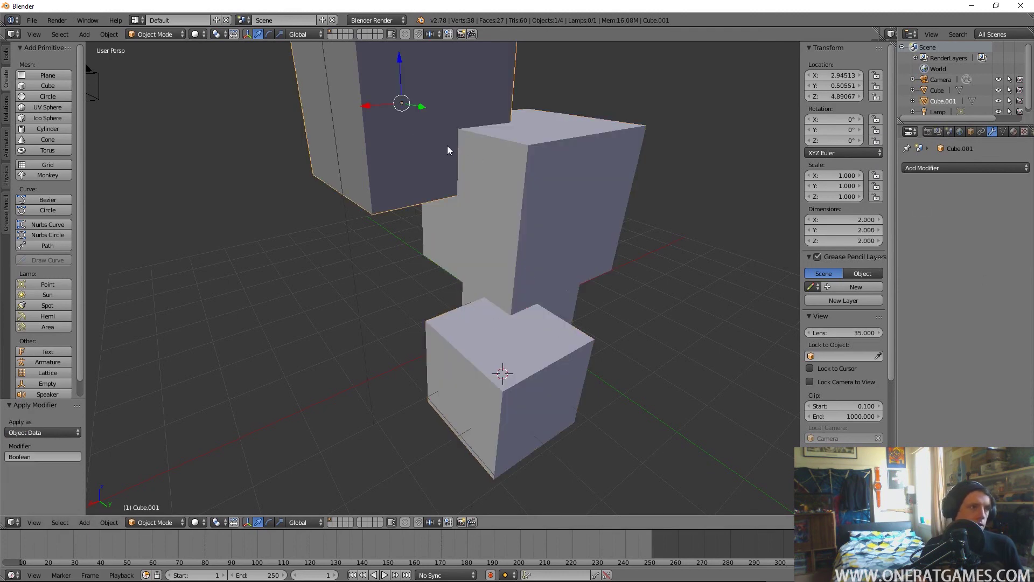
pyautogui.press('g')
pyautogui.press('x')
pyautogui.click(57, 125)
pyautogui.moveTo(426, 183); pyautogui.dragTo(484, 164, button='middle')
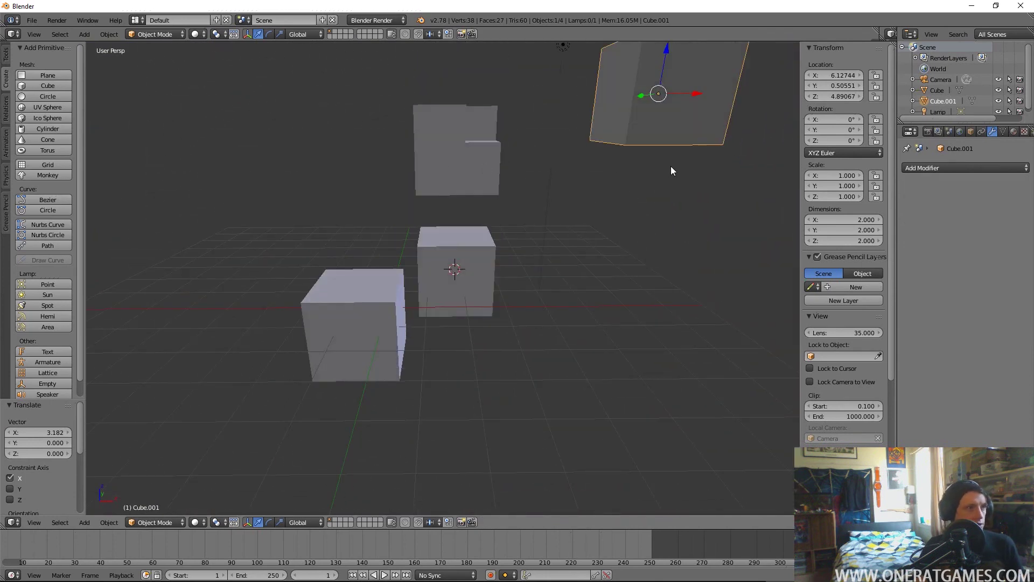
# Delete the separate cutter cube used for the Boolean cut
pyautogui.moveTo(671, 166); pyautogui.dragTo(414, 163, button='middle')
pyautogui.scroll(-6, 577, 244)
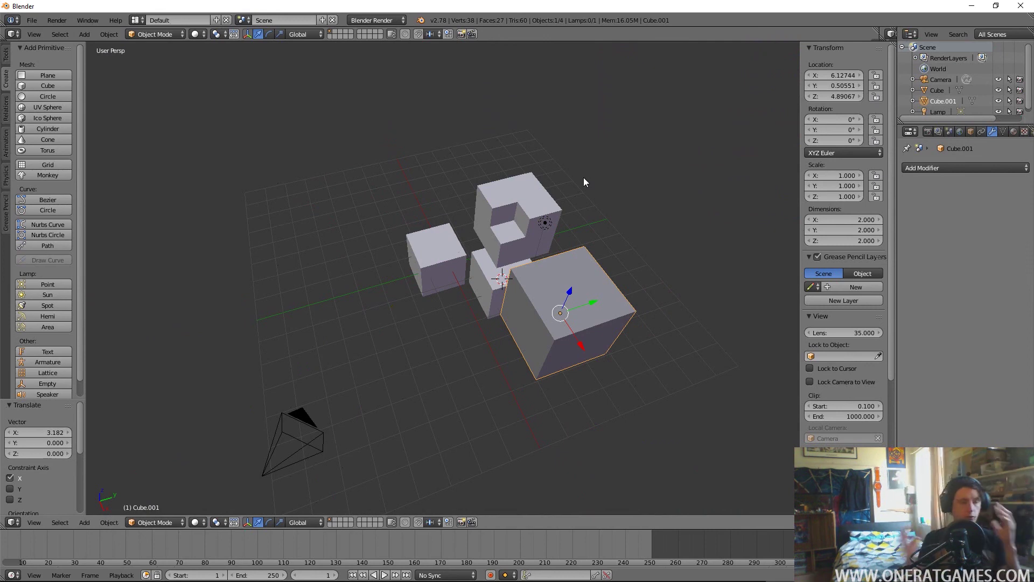
pyautogui.moveTo(555, 211); pyautogui.dragTo(485, 276, button='middle')
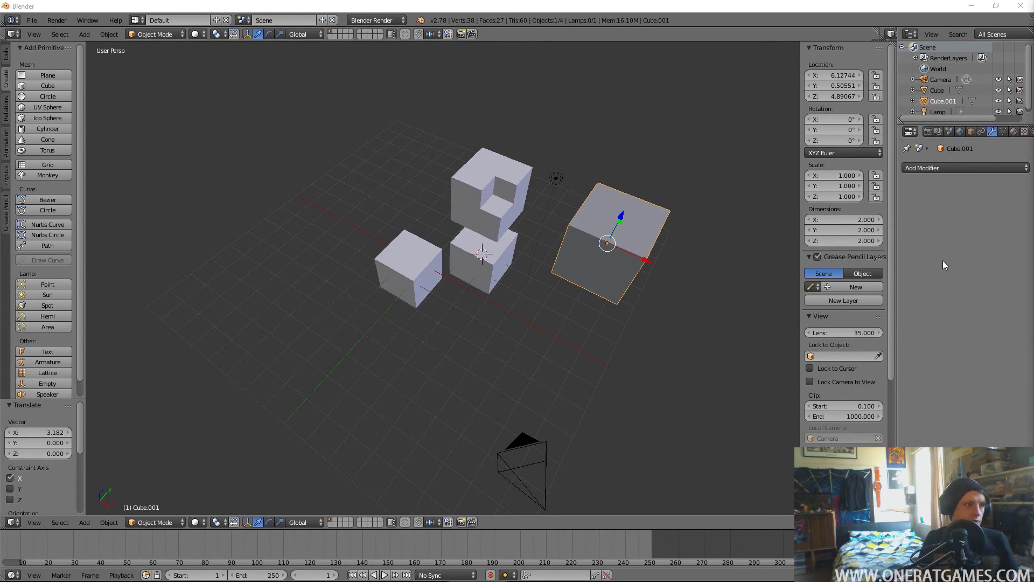
pyautogui.moveTo(598, 294); pyautogui.dragTo(570, 160, button='middle')
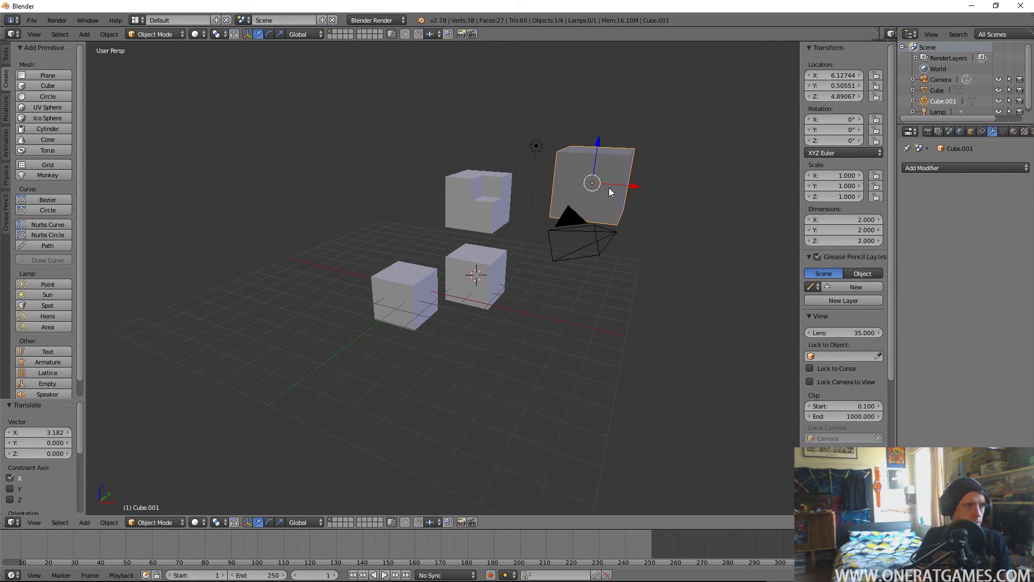
pyautogui.press('Delete')
# In Edit Mode with wireframe shading, delete the vertices of the notched upper cube and the cube nearest the origin, then return to Object Mode
pyautogui.rightClick(472, 182)
pyautogui.press('Tab')
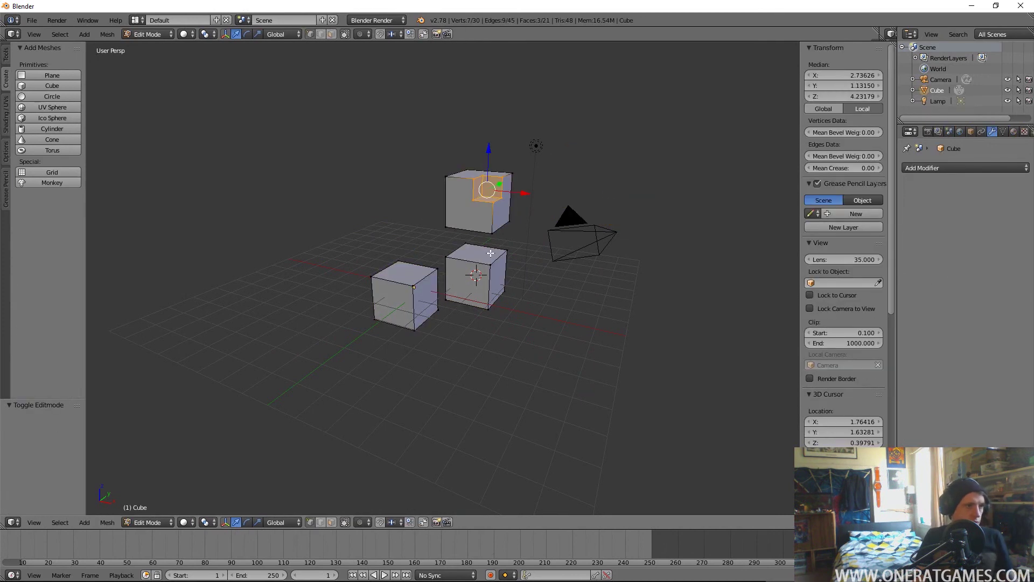
pyautogui.press('z')
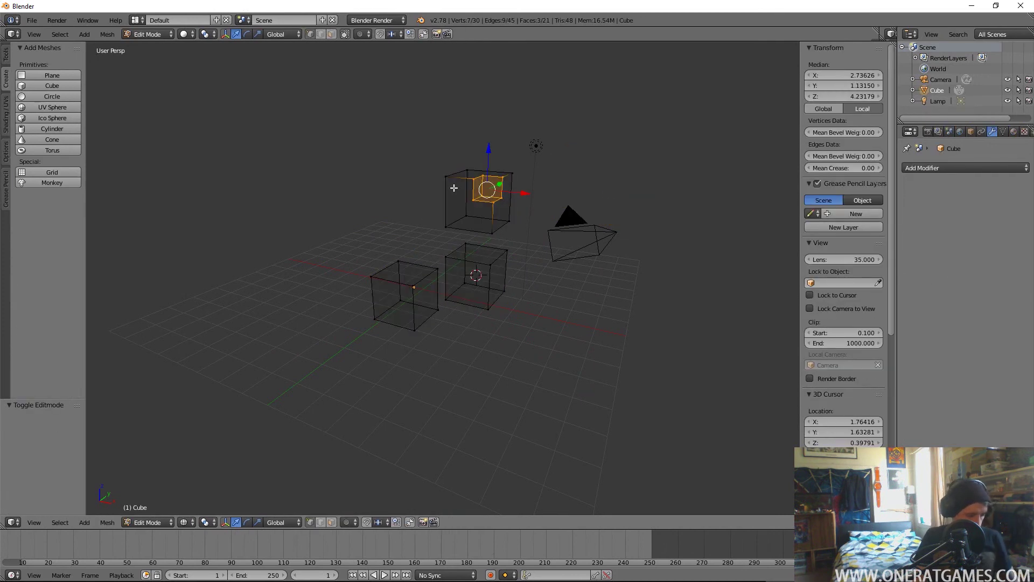
pyautogui.press('b')
pyautogui.moveTo(370, 133); pyautogui.dragTo(582, 240)
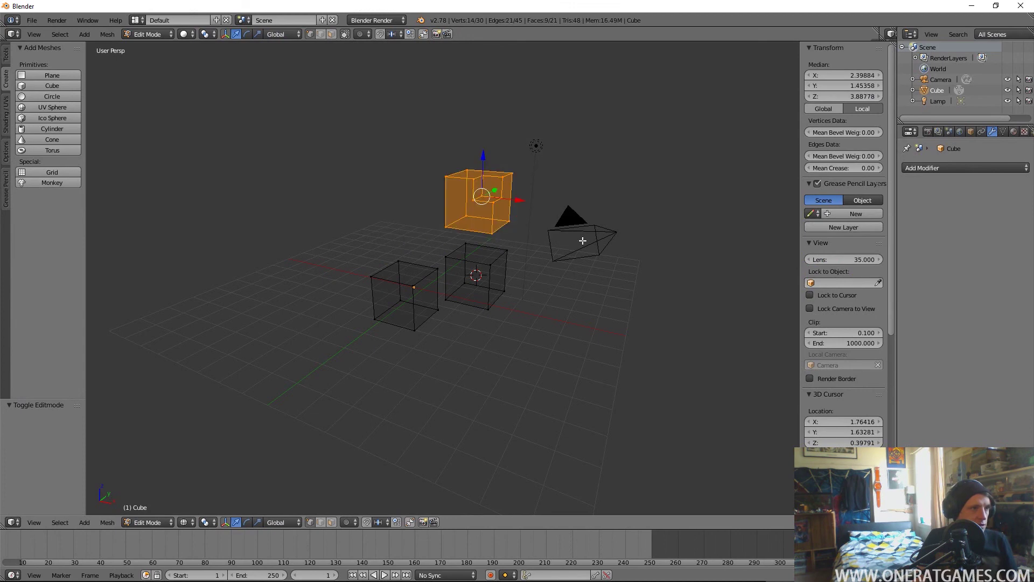
pyautogui.moveTo(323, 193); pyautogui.dragTo(442, 372)
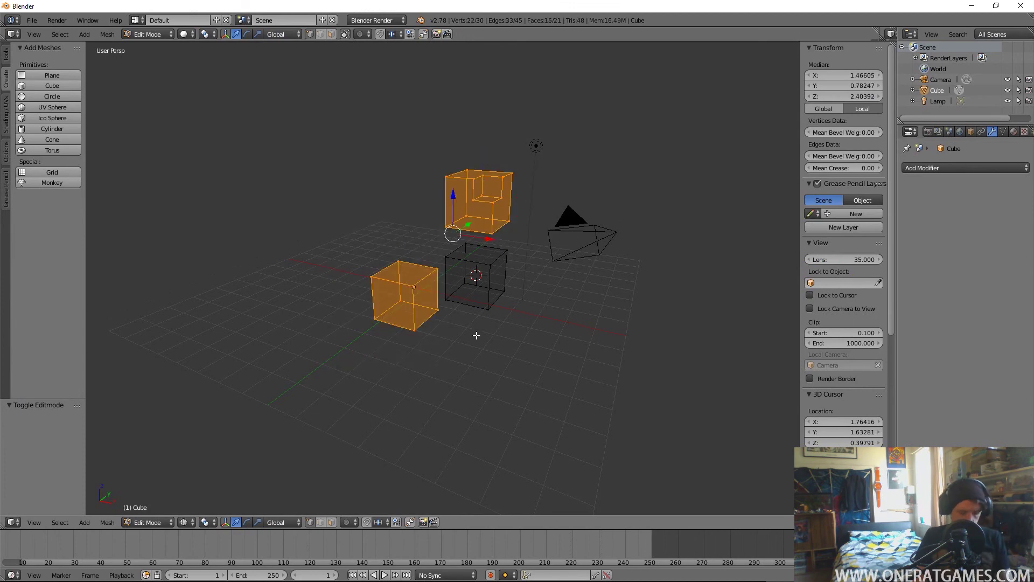
pyautogui.press('x')
pyautogui.click(477, 335)
pyautogui.press('Tab')
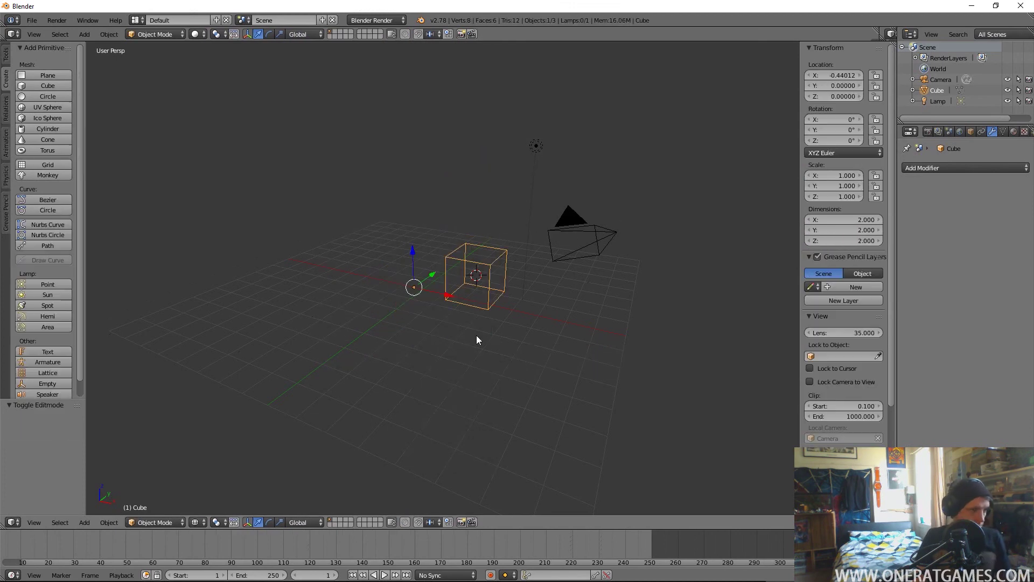
# Select all geometry of the remaining cube in Edit Mode and return the viewport to solid shading
pyautogui.press('Tab')
pyautogui.scroll(5, 499, 301)
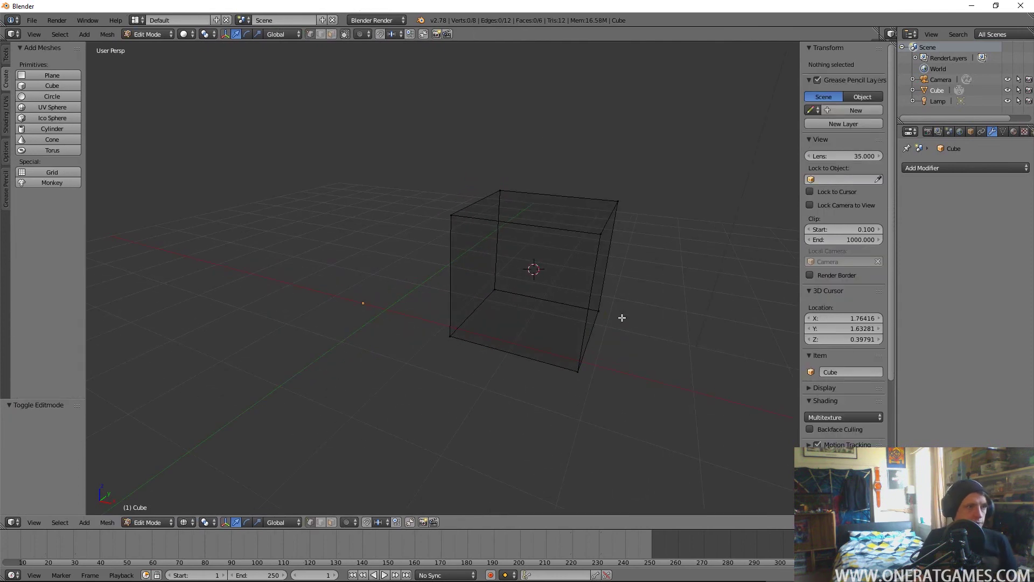
pyautogui.press('a')
pyautogui.keyDown('ctrl'); pyautogui.scroll(-5, 552, 323); pyautogui.keyUp('ctrl')
pyautogui.keyDown('ctrl'); pyautogui.scroll(8, 552, 323); pyautogui.keyUp('ctrl')
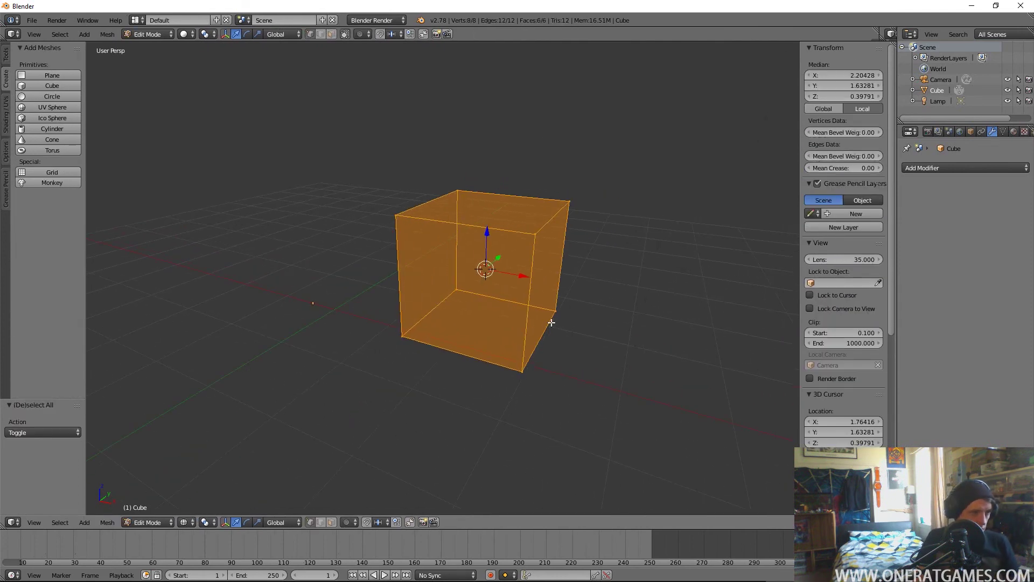
pyautogui.press('z')
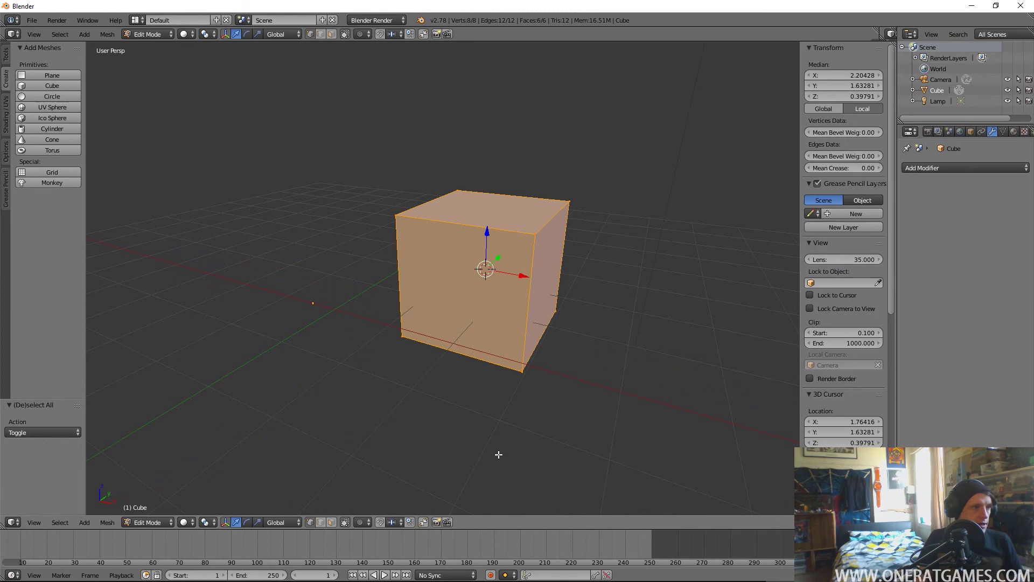
# Change the diffuse colour of the cube's existing material to red
pyautogui.click(1013, 132)
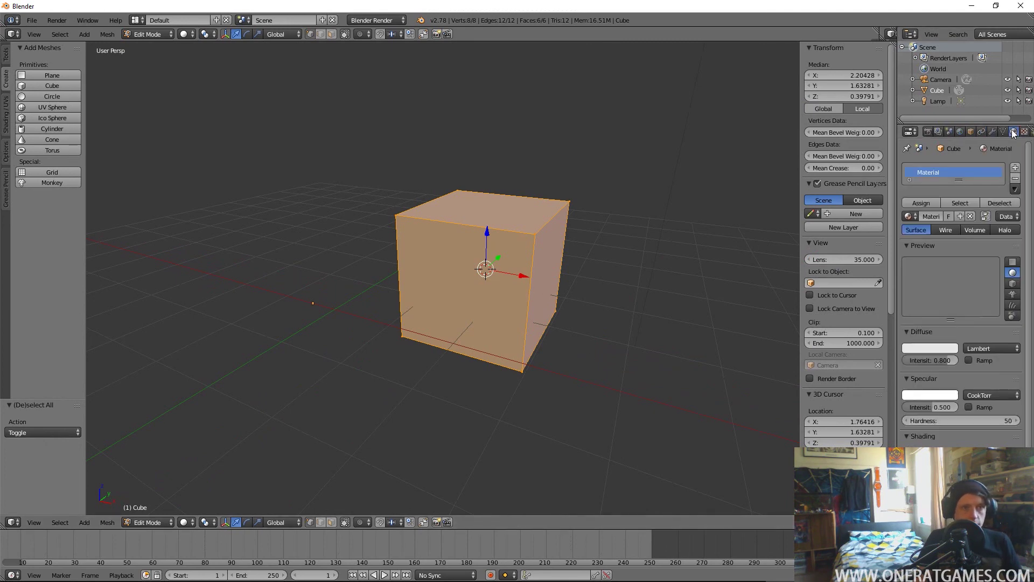
pyautogui.click(936, 351)
pyautogui.moveTo(906, 257); pyautogui.dragTo(907, 281)
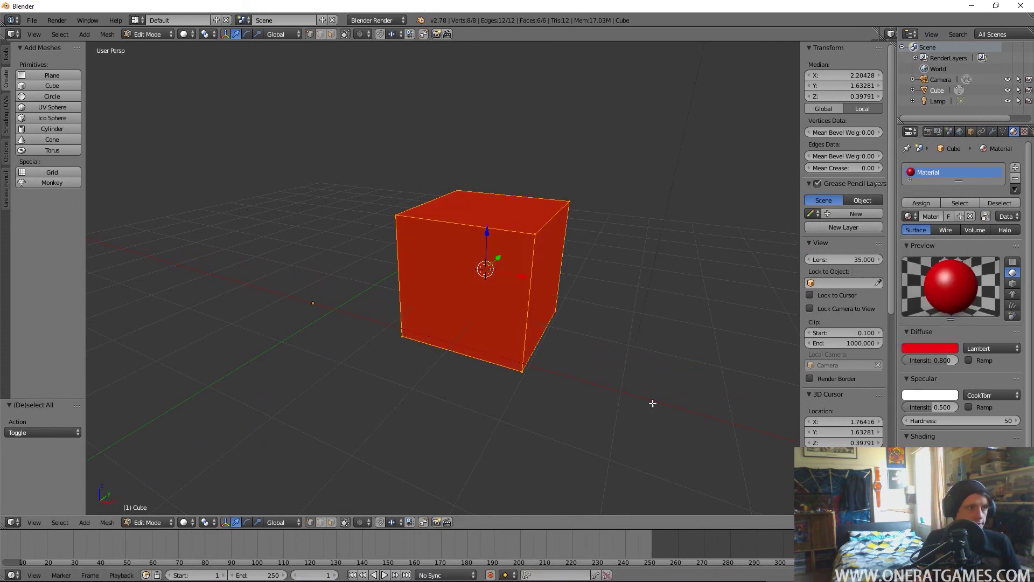
# Clear the mesh selection, switch to face selection and select the cube's top face
pyautogui.moveTo(473, 366); pyautogui.dragTo(499, 346, button='middle')
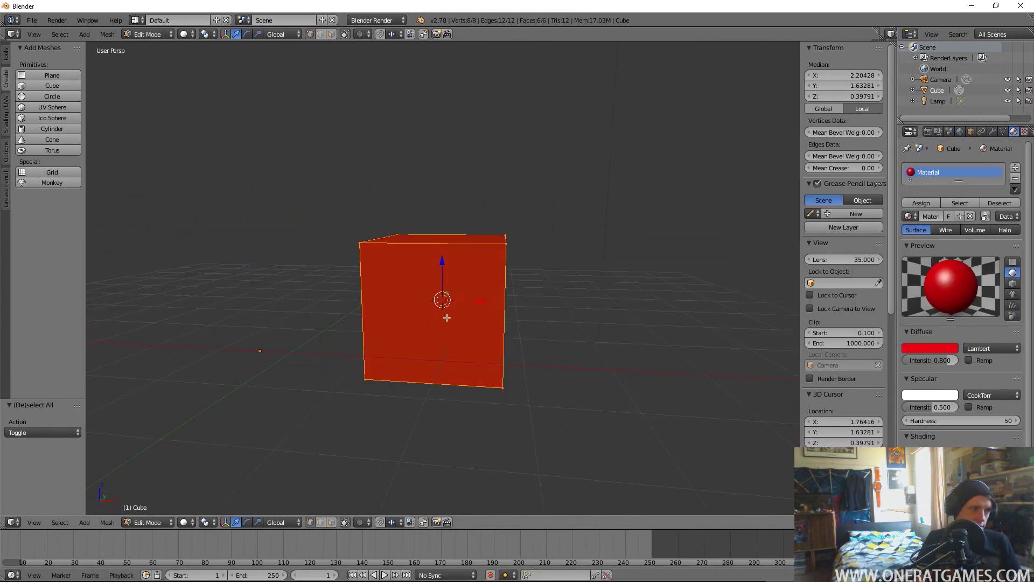
pyautogui.press('Tab')
pyautogui.moveTo(444, 318); pyautogui.dragTo(402, 284, button='middle')
pyautogui.press('Tab')
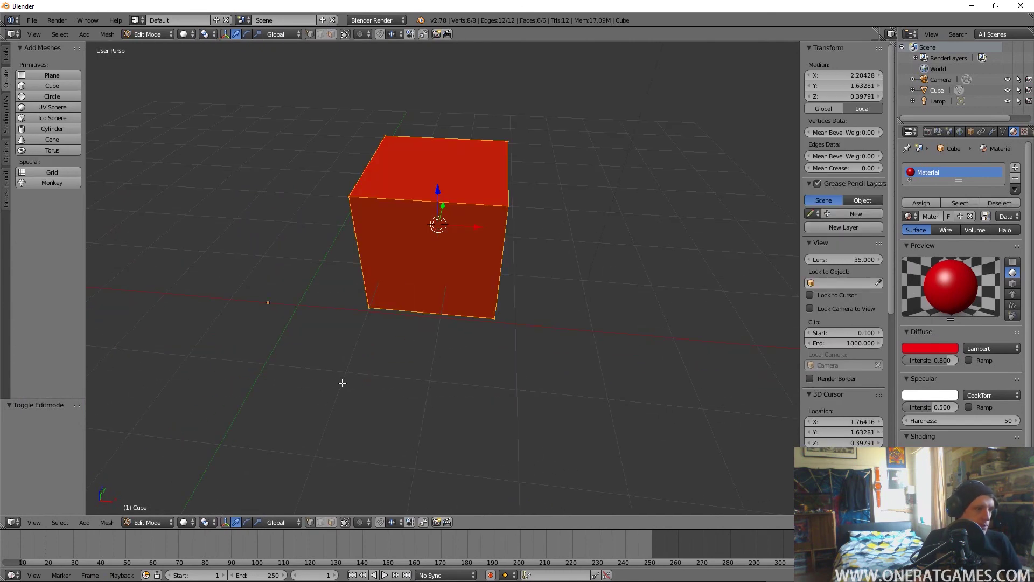
pyautogui.press('a')
pyautogui.click(330, 522)
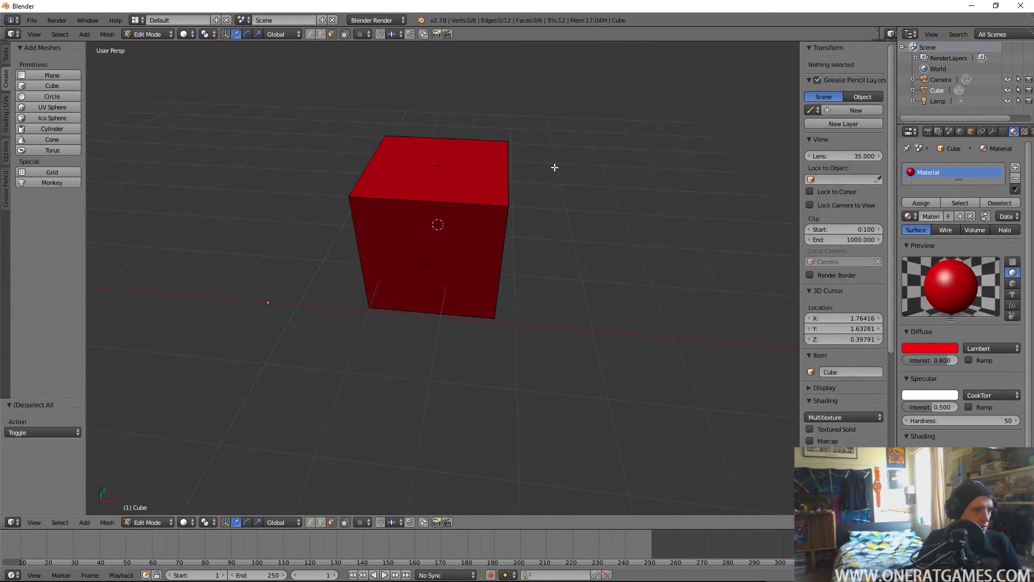
pyautogui.rightClick(428, 166)
pyautogui.moveTo(429, 165); pyautogui.dragTo(697, 224, button='middle')
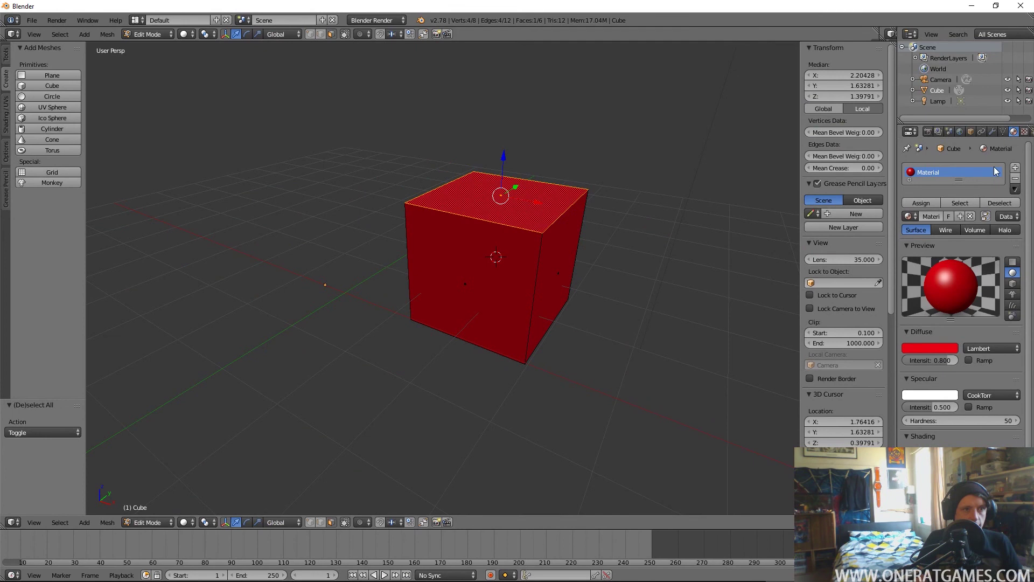
# Add a second material with a green diffuse colour and assign it to the selected top face
pyautogui.moveTo(955, 182); pyautogui.dragTo(960, 210)
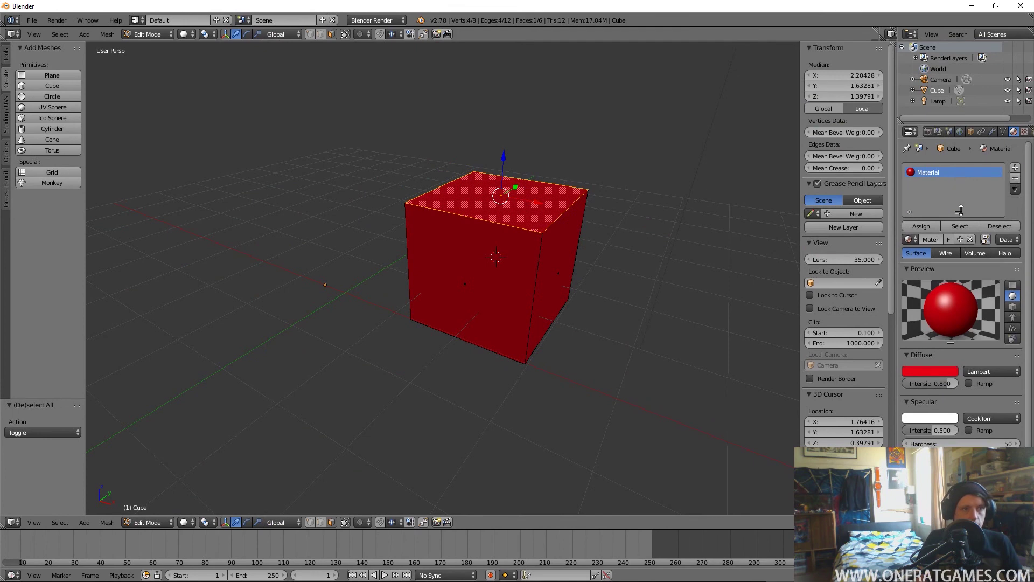
pyautogui.click(1016, 169)
pyautogui.click(937, 242)
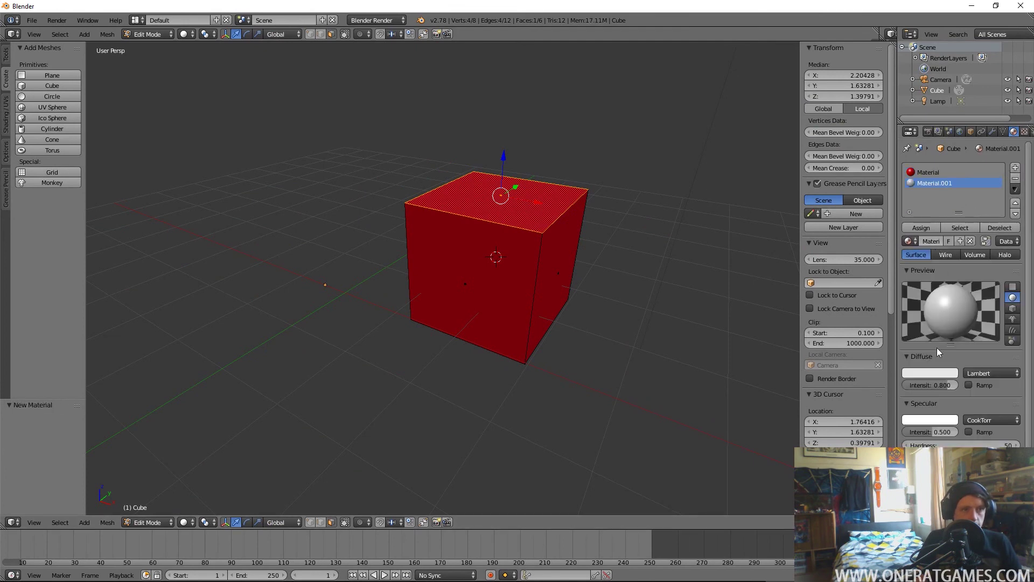
pyautogui.click(934, 373)
pyautogui.click(876, 250)
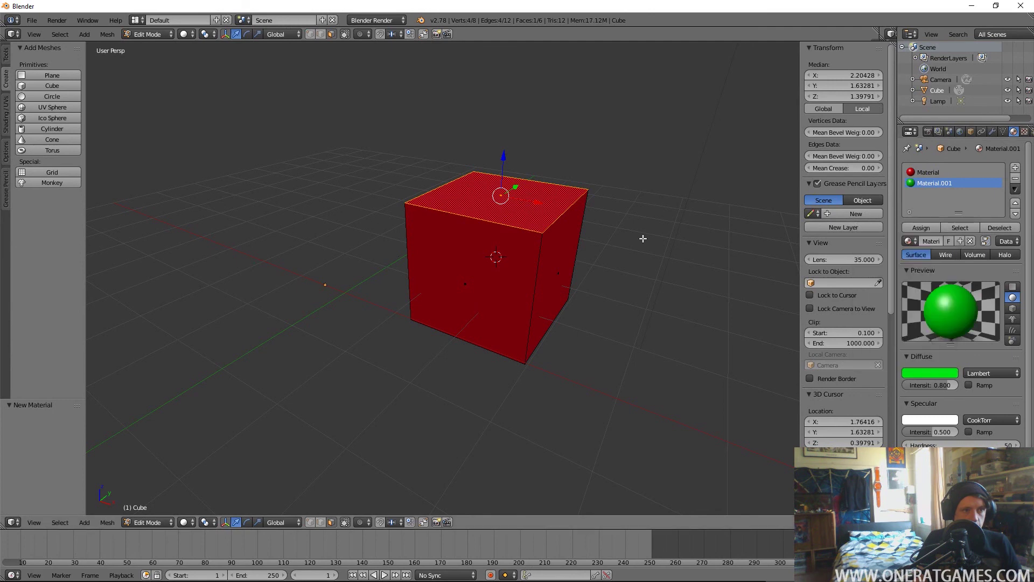
pyautogui.click(927, 226)
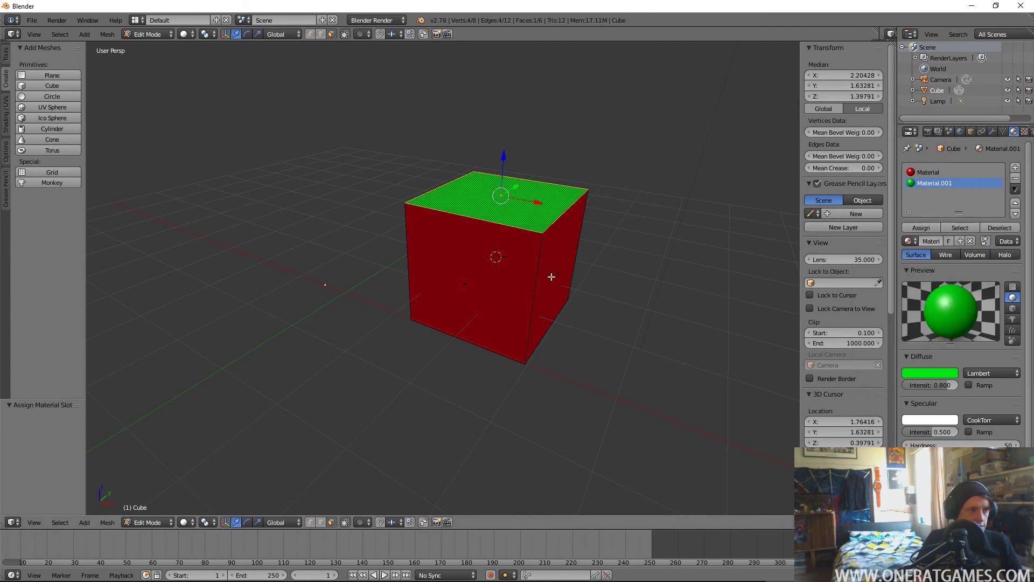
# Add a third material with a blue diffuse colour, assign it to the cube's +X side face, and return to Object Mode
pyautogui.moveTo(636, 329); pyautogui.dragTo(609, 325, button='middle')
pyautogui.rightClick(610, 325)
pyautogui.click(1016, 168)
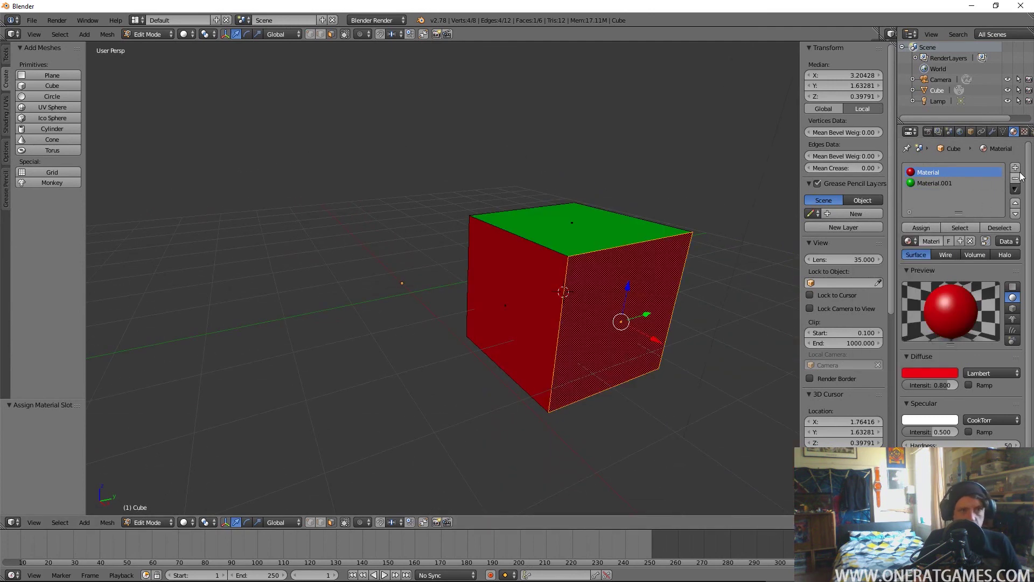
pyautogui.click(937, 243)
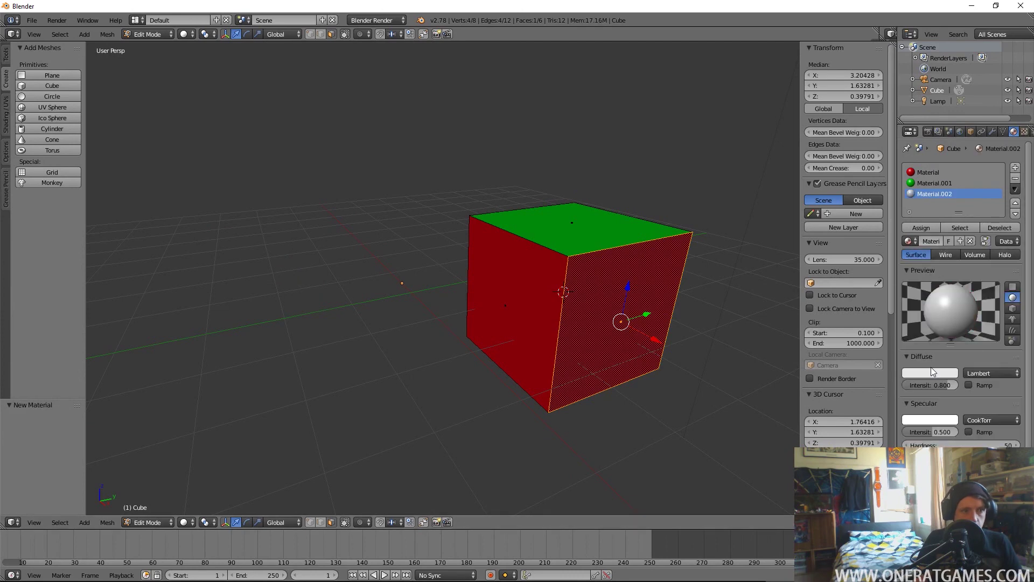
pyautogui.click(931, 369)
pyautogui.moveTo(912, 259); pyautogui.dragTo(936, 247)
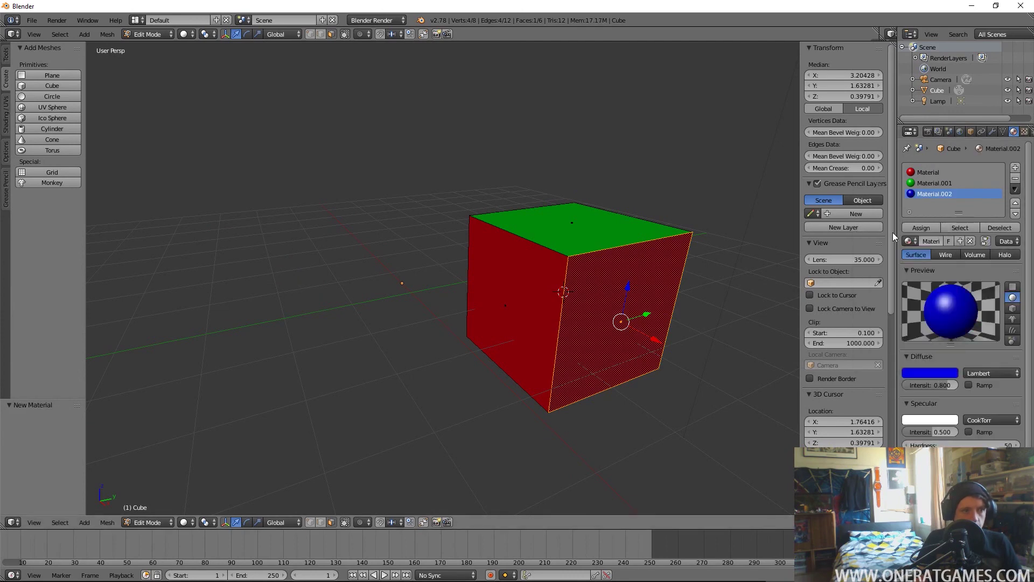
pyautogui.click(917, 229)
pyautogui.moveTo(671, 316)
pyautogui.mouseDown(button='middle')
pyautogui.moveTo(466, 242)
pyautogui.moveTo(565, 321)
pyautogui.moveTo(679, 331)
pyautogui.mouseUp(button='middle')
pyautogui.moveTo(613, 299); pyautogui.dragTo(522, 313, button='middle')
pyautogui.press('Tab')
pyautogui.moveTo(335, 272); pyautogui.dragTo(437, 274, button='middle')
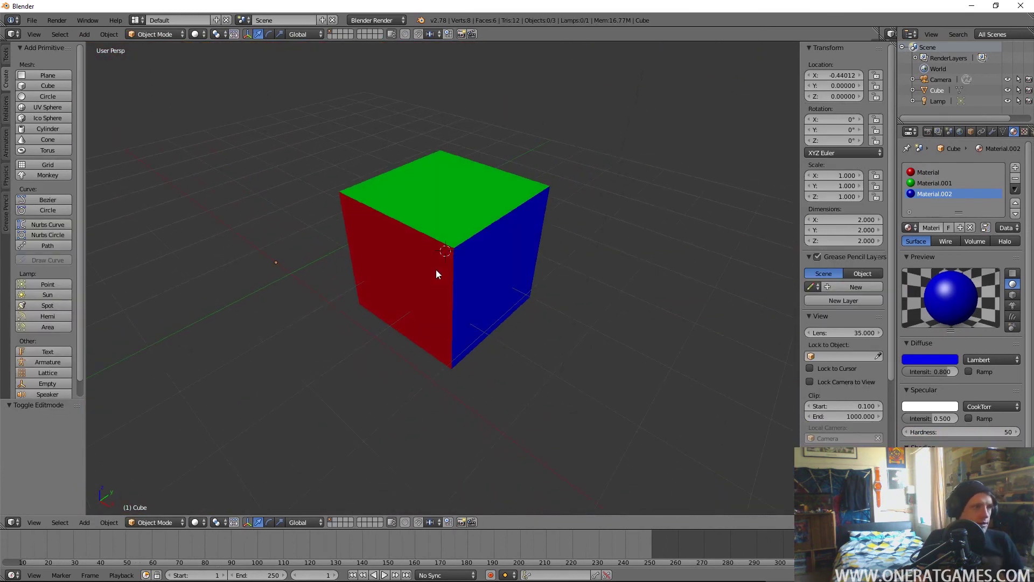
# Make the green material active by selecting the top face in Edit Mode, set its specular intensity to 1.000, and return to Object Mode
pyautogui.press('Tab')
pyautogui.rightClick(447, 204)
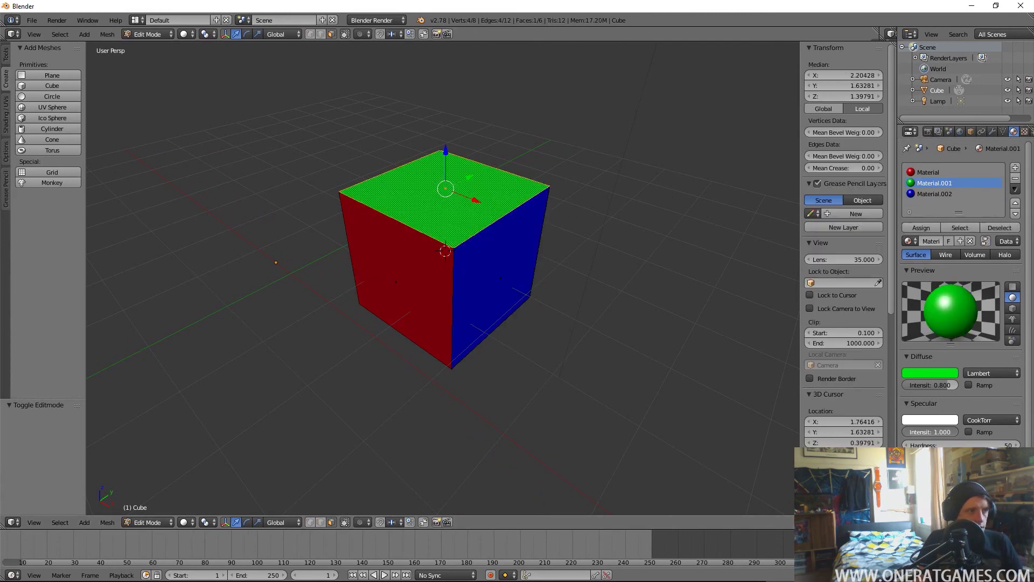
pyautogui.press('Tab')
pyautogui.moveTo(722, 349); pyautogui.dragTo(480, 325, button='middle')
pyautogui.scroll(-6, 508, 286)
pyautogui.scroll(6, 459, 285)
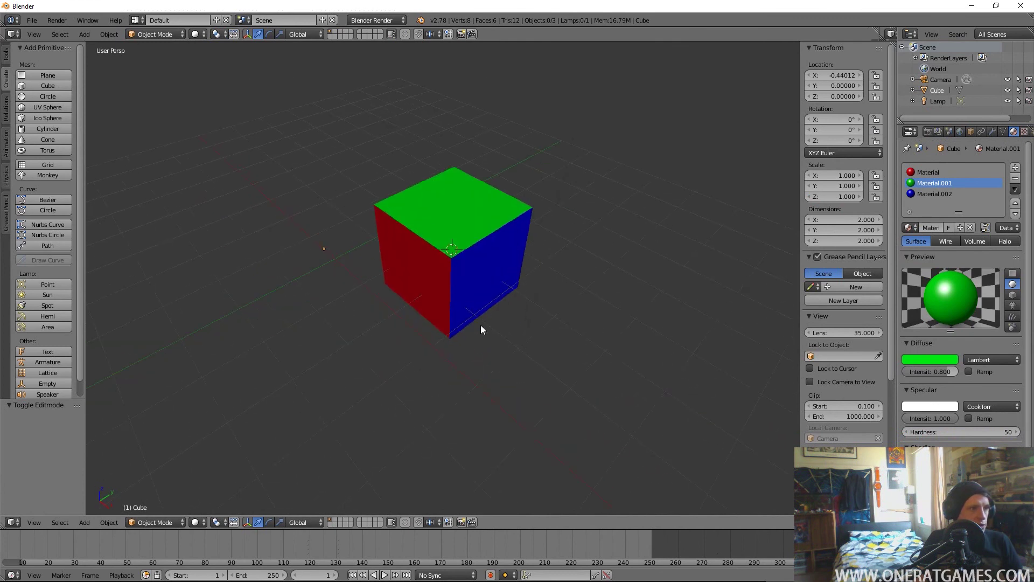
# Switch the viewport shading to Material and set the green material's specular intensity to about 0.469
pyautogui.scroll(3, 481, 325)
pyautogui.click(195, 522)
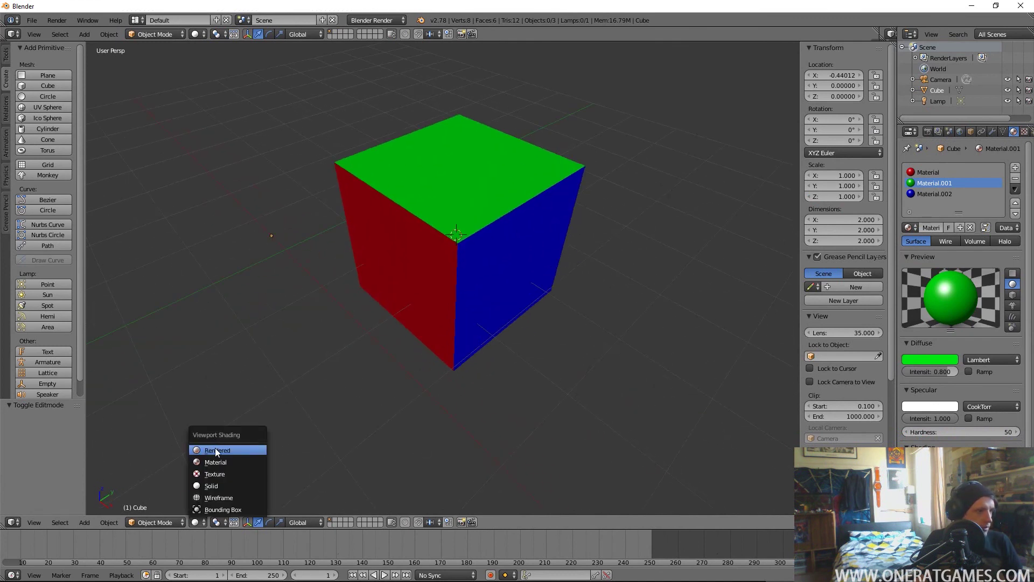
pyautogui.click(215, 466)
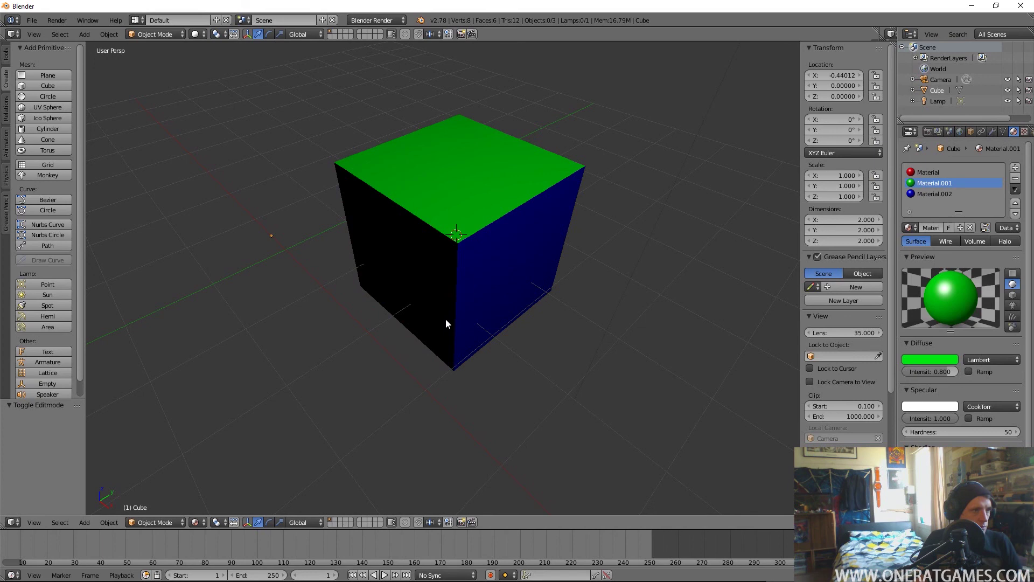
pyautogui.moveTo(445, 319)
pyautogui.mouseDown(button='middle')
pyautogui.moveTo(442, 286)
pyautogui.moveTo(458, 306)
pyautogui.mouseUp(button='middle')
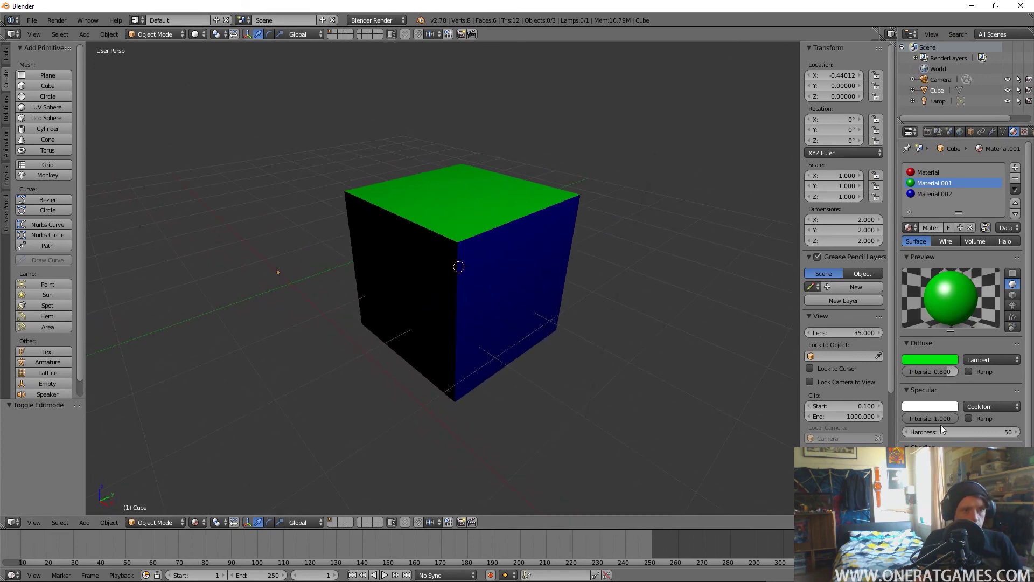
pyautogui.moveTo(942, 418); pyautogui.dragTo(932, 421)
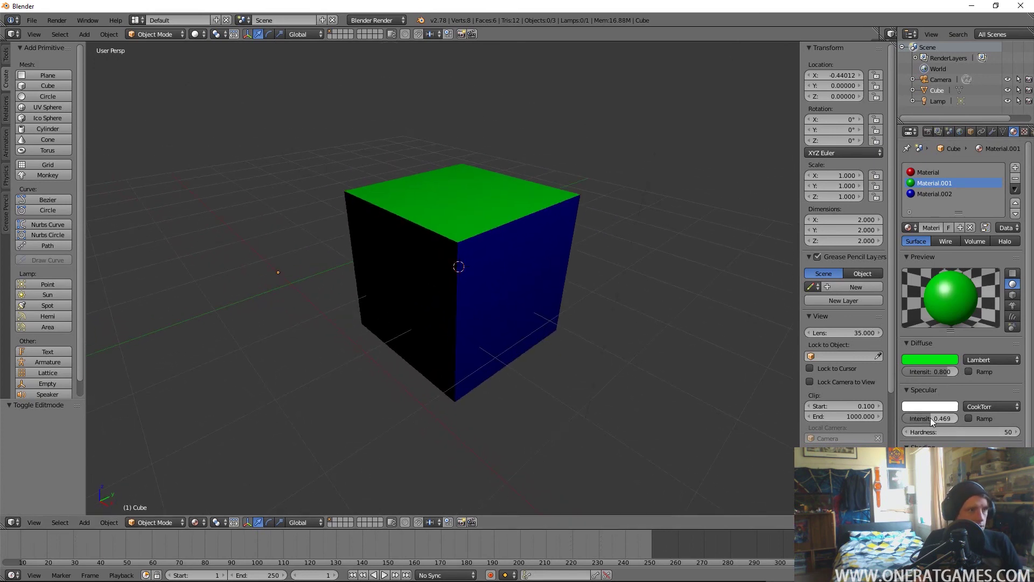
# Switch the viewport shading to Rendered and set the green material's diffuse intensity to 1
pyautogui.click(195, 522)
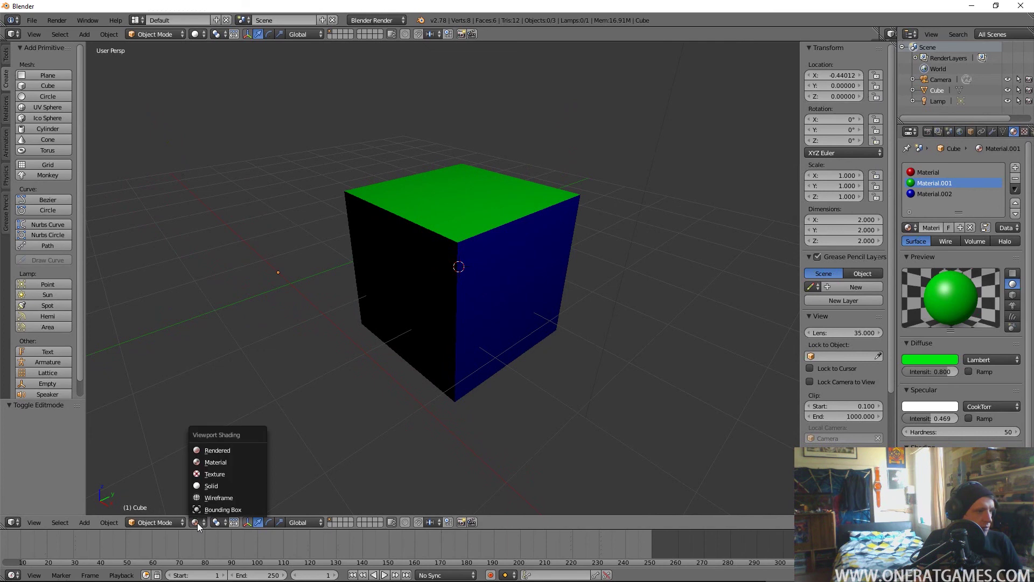
pyautogui.click(206, 450)
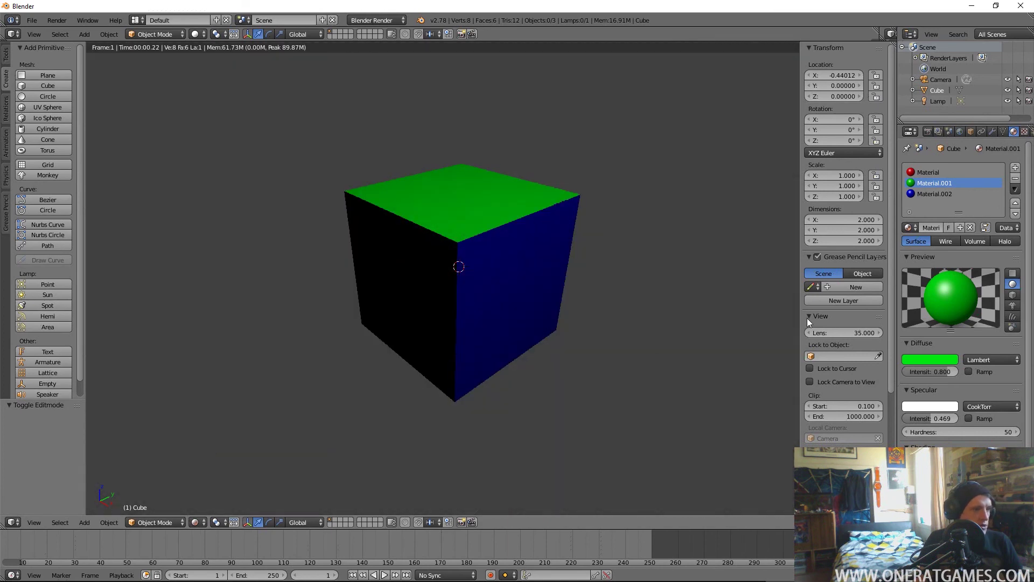
pyautogui.moveTo(935, 372); pyautogui.dragTo(929, 371)
pyautogui.click(928, 370)
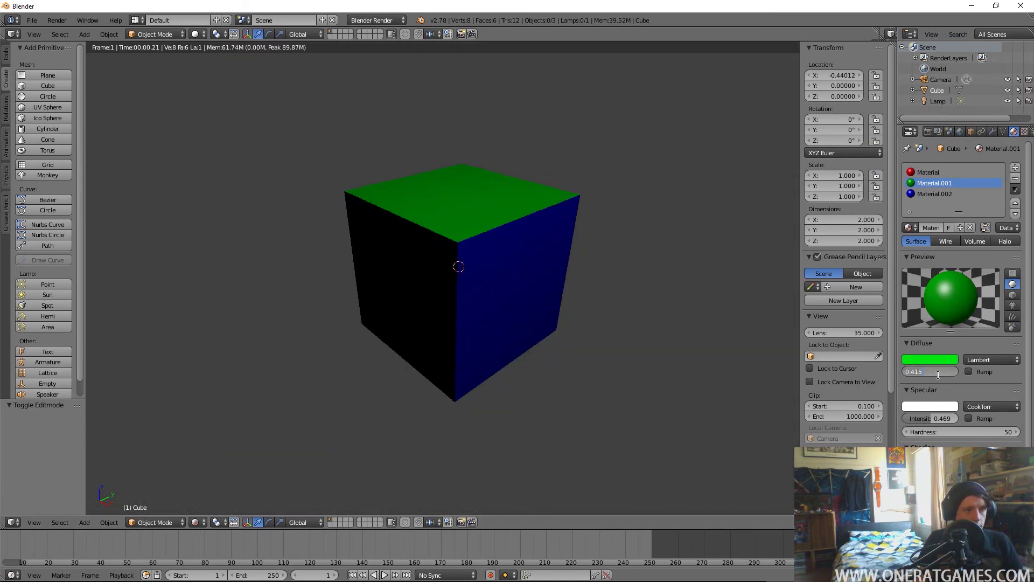
pyautogui.write('1')
pyautogui.press('Return')
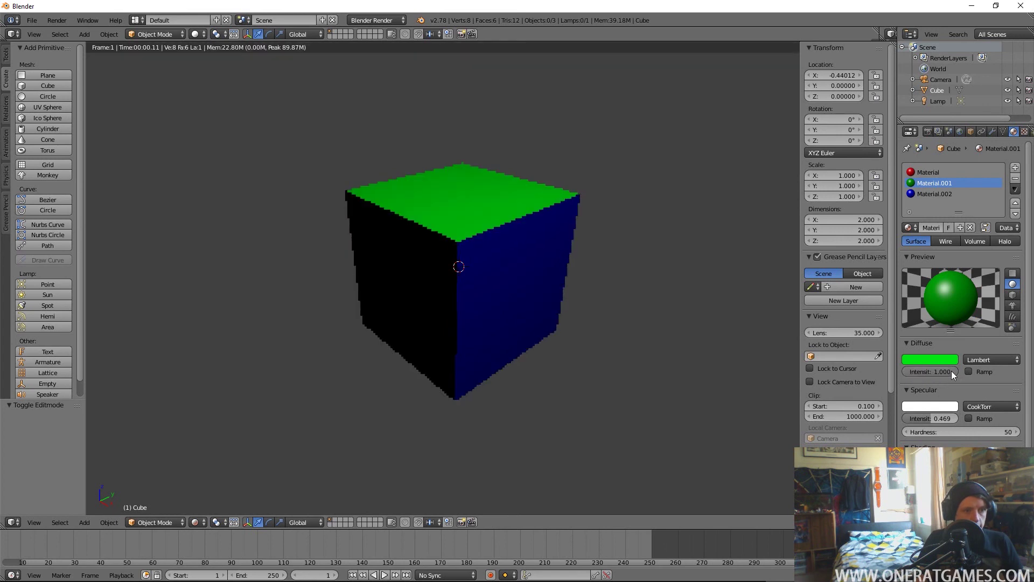
# Lower the green material's diffuse intensity to 0.500 and its specular intensity to about 0.063
pyautogui.moveTo(951, 371)
pyautogui.mouseDown()
pyautogui.moveTo(908, 371)
pyautogui.moveTo(938, 371)
pyautogui.mouseUp()
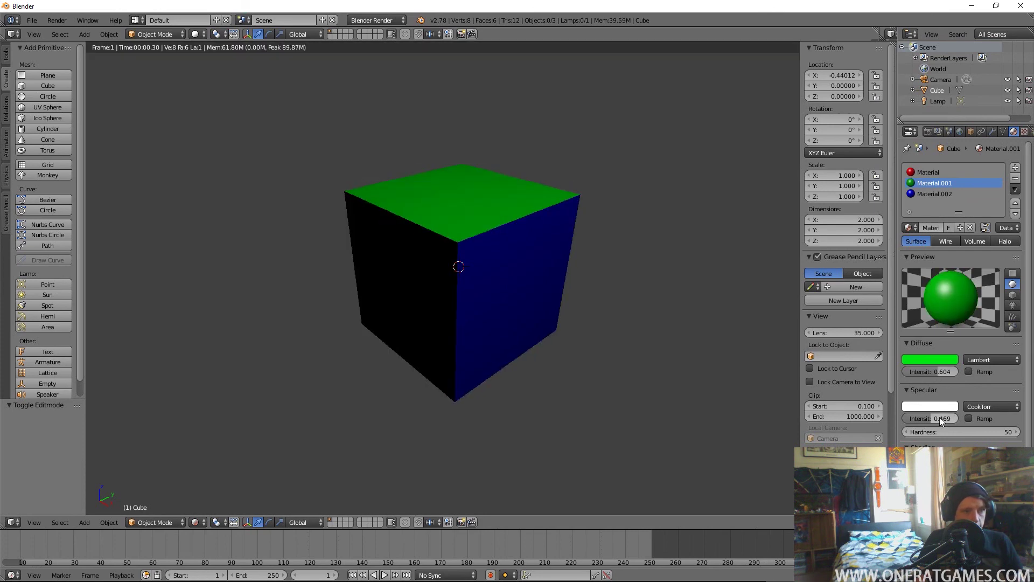
pyautogui.moveTo(940, 417); pyautogui.dragTo(910, 419)
pyautogui.moveTo(919, 373); pyautogui.dragTo(933, 371)
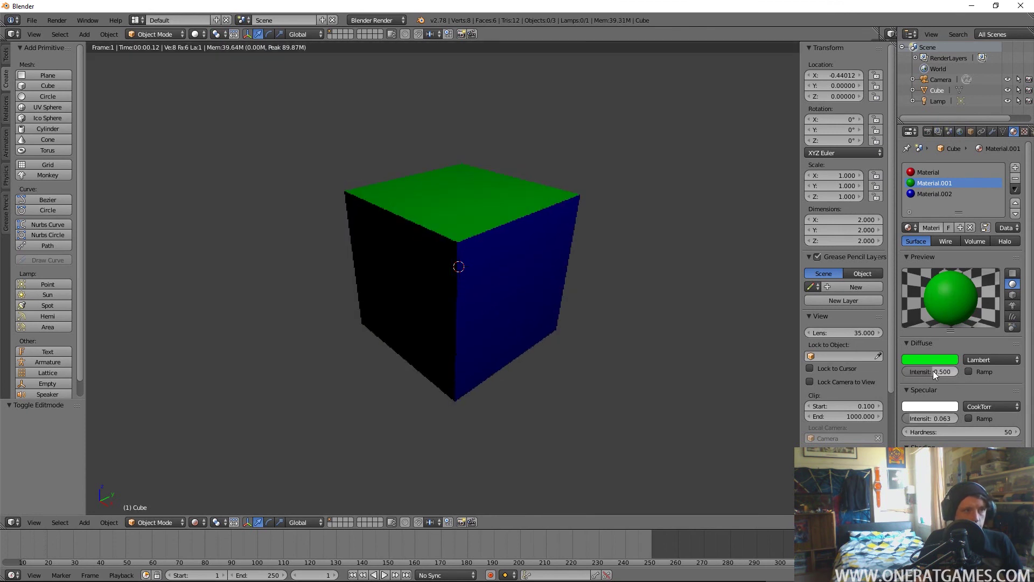
# Try the Toon diffuse shader model on the green material and set it back to Lambert
pyautogui.click(985, 359)
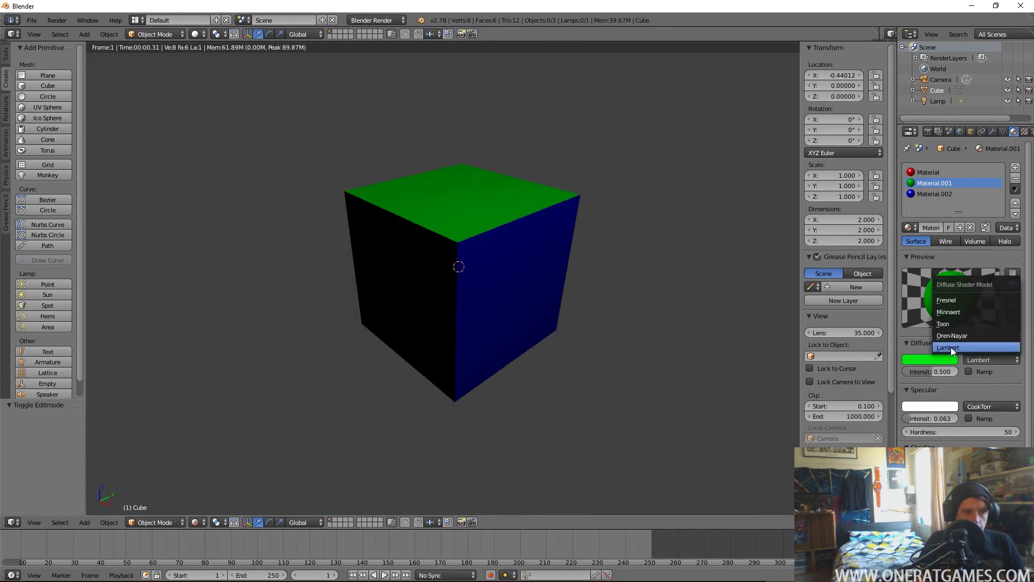
pyautogui.click(949, 322)
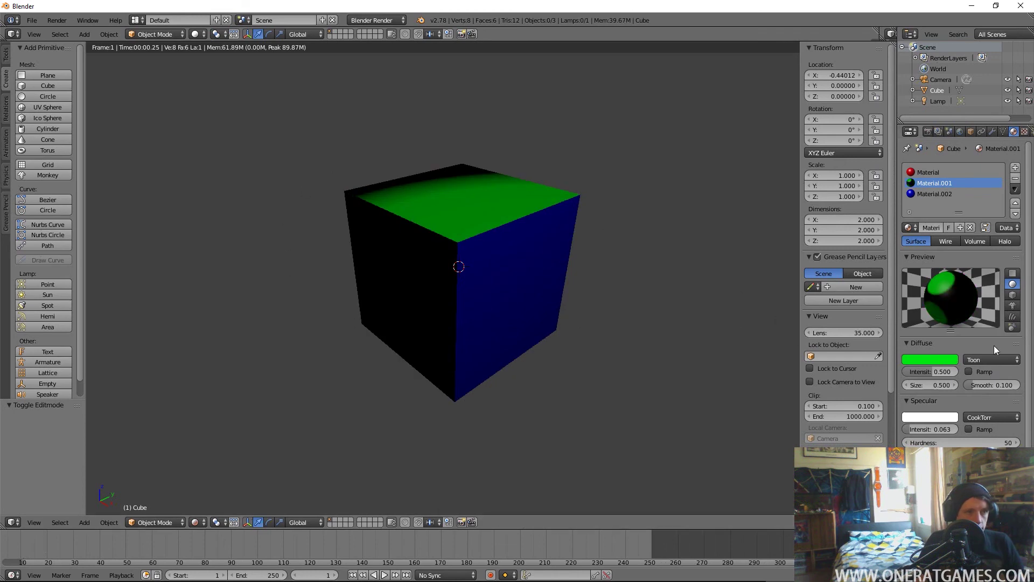
pyautogui.click(988, 359)
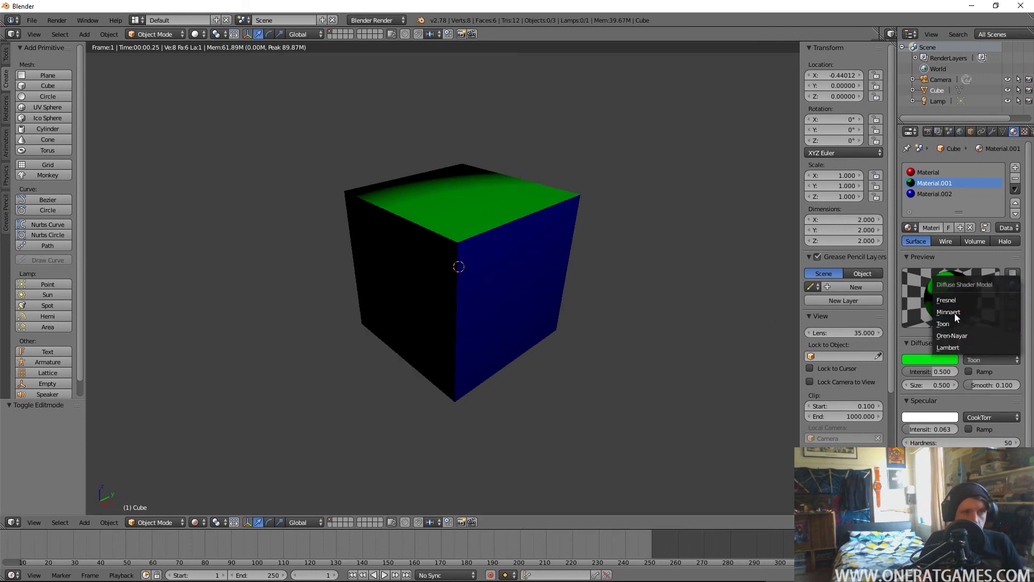
pyautogui.click(957, 346)
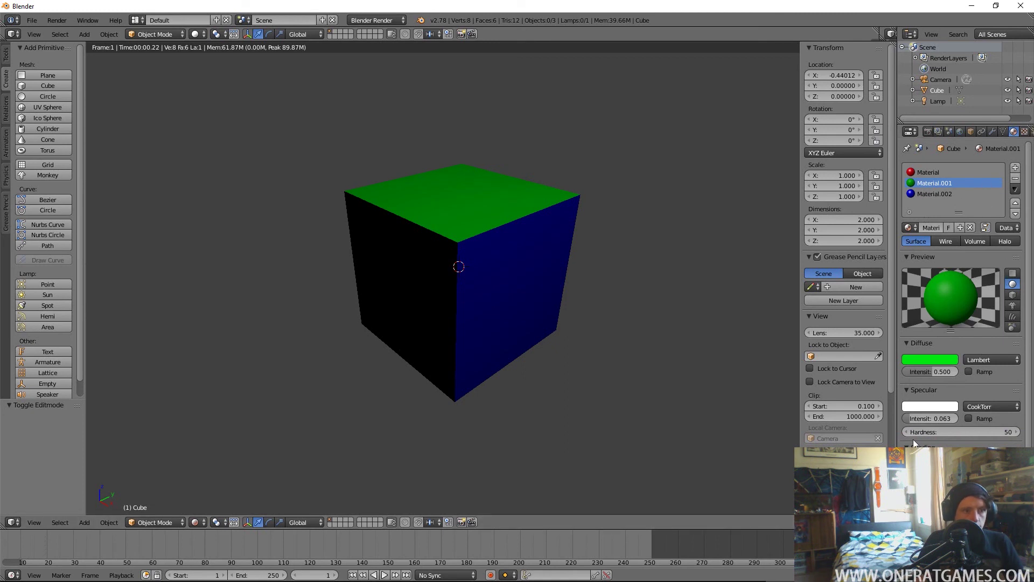
pyautogui.scroll(-7, 914, 439)
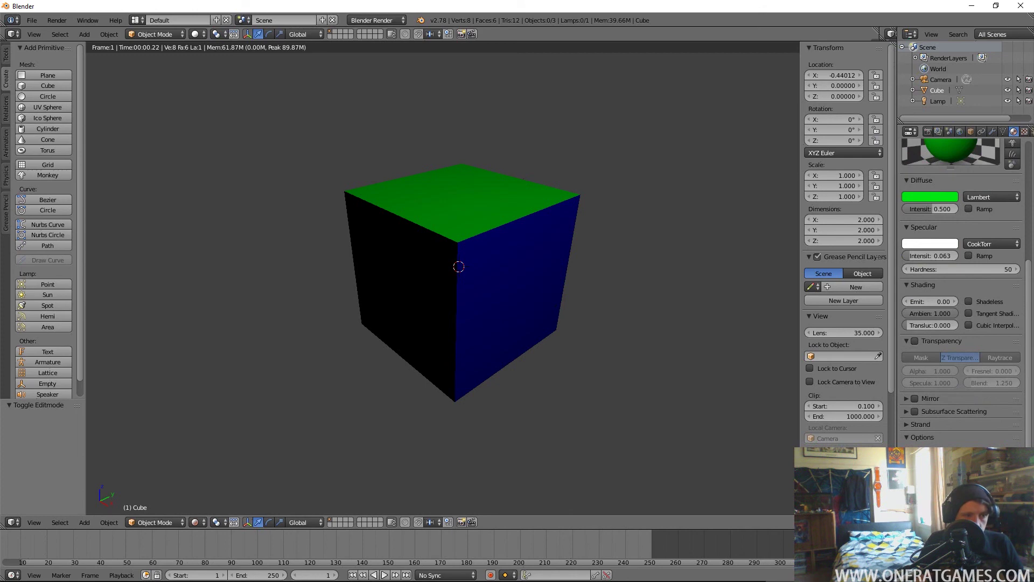
pyautogui.scroll(7, 959, 291)
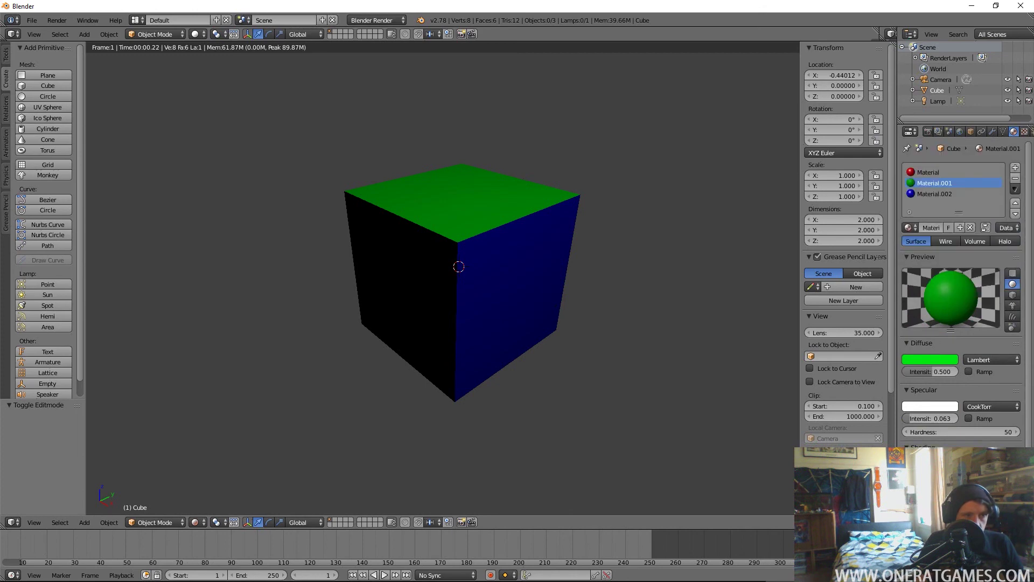